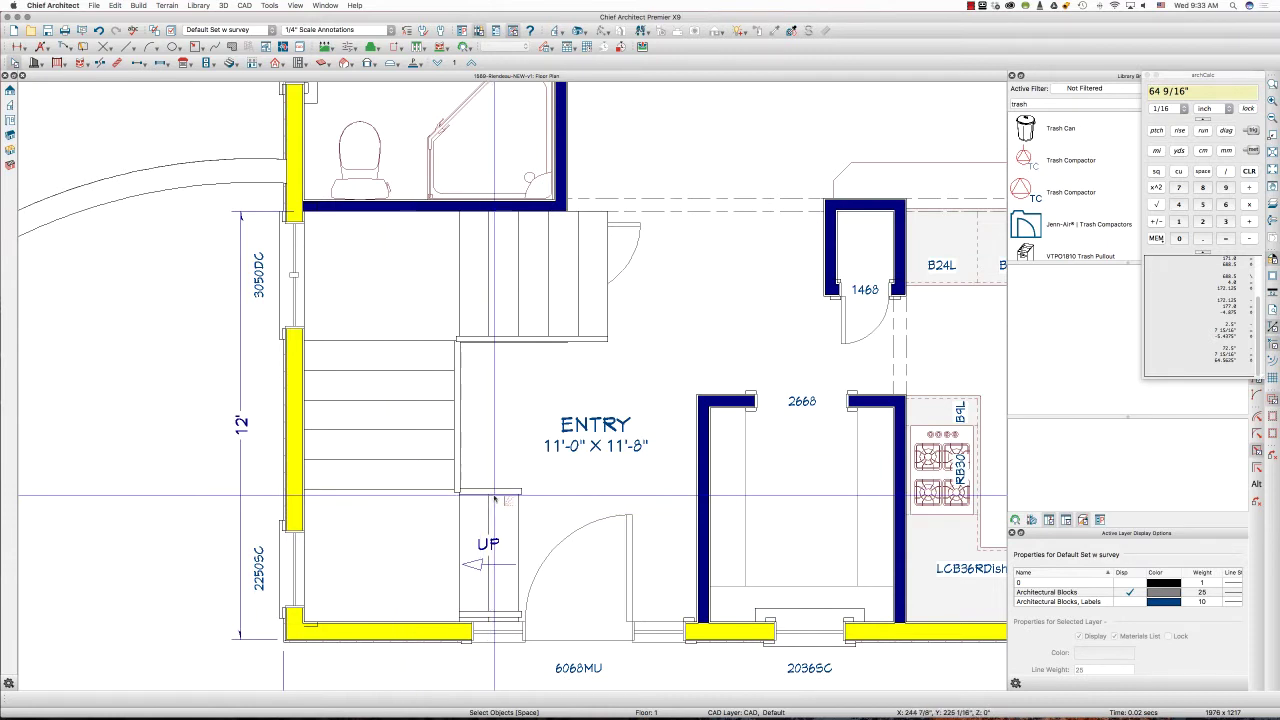
- Examine the stairwell on floor 0, the level below, and return to floor 1
{"action": "left_click", "coordinate": [437, 63]}
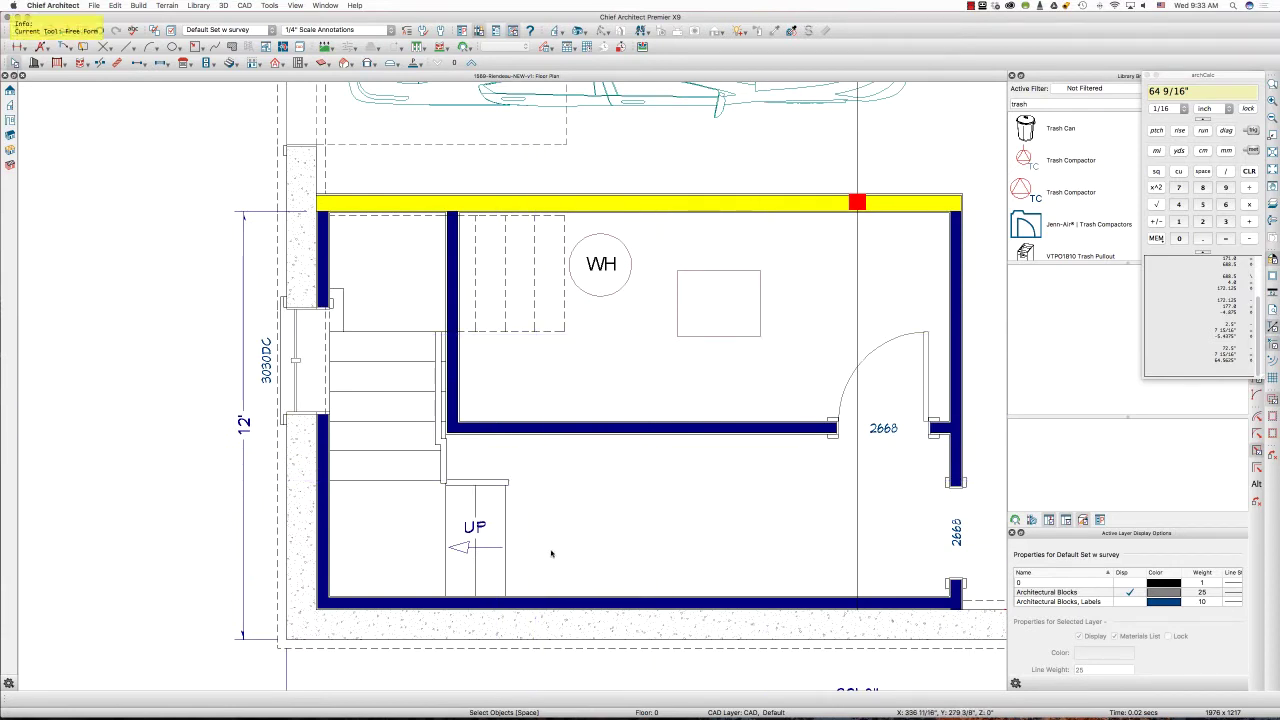
{"action": "mouse_move", "coordinate": [552, 550]}
{"action": "left_mouse_down"}
{"action": "mouse_move", "coordinate": [368, 490]}
{"action": "mouse_move", "coordinate": [380, 290]}
{"action": "mouse_move", "coordinate": [553, 258]}
{"action": "mouse_move", "coordinate": [507, 295]}
{"action": "left_mouse_up"}
{"action": "key", "text": "Escape"}
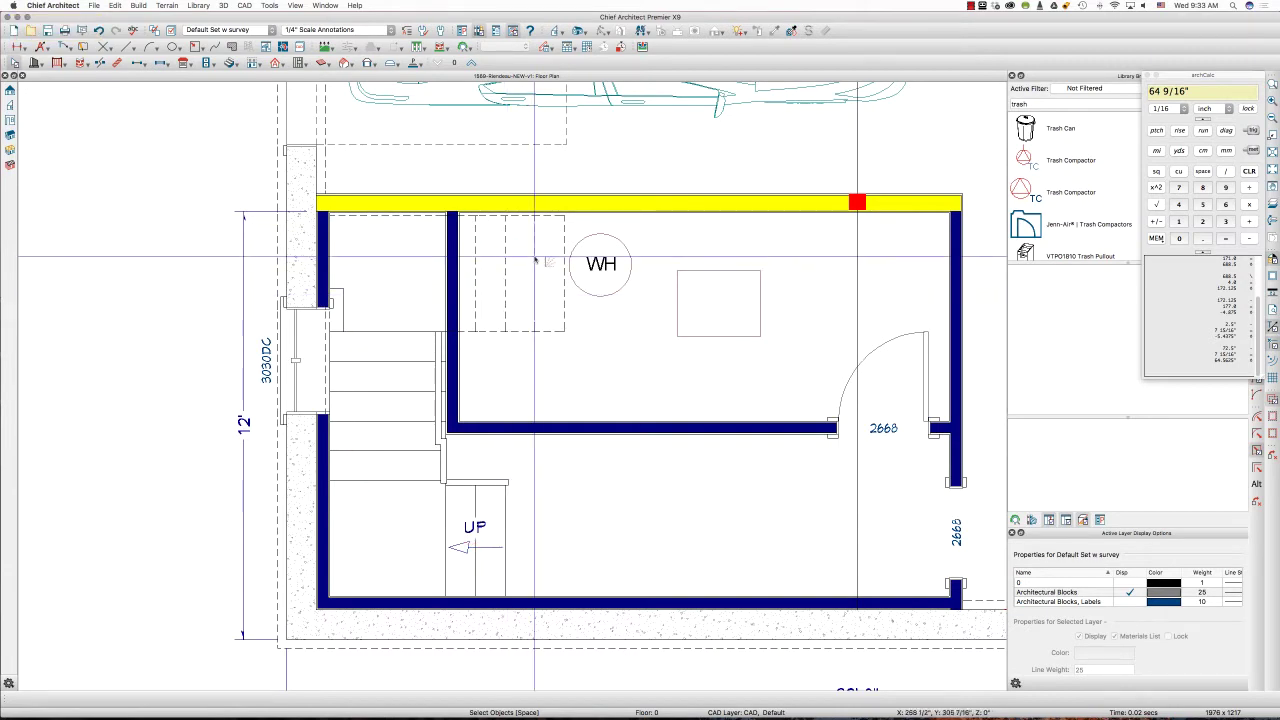
{"action": "key", "text": "Page_Up"}
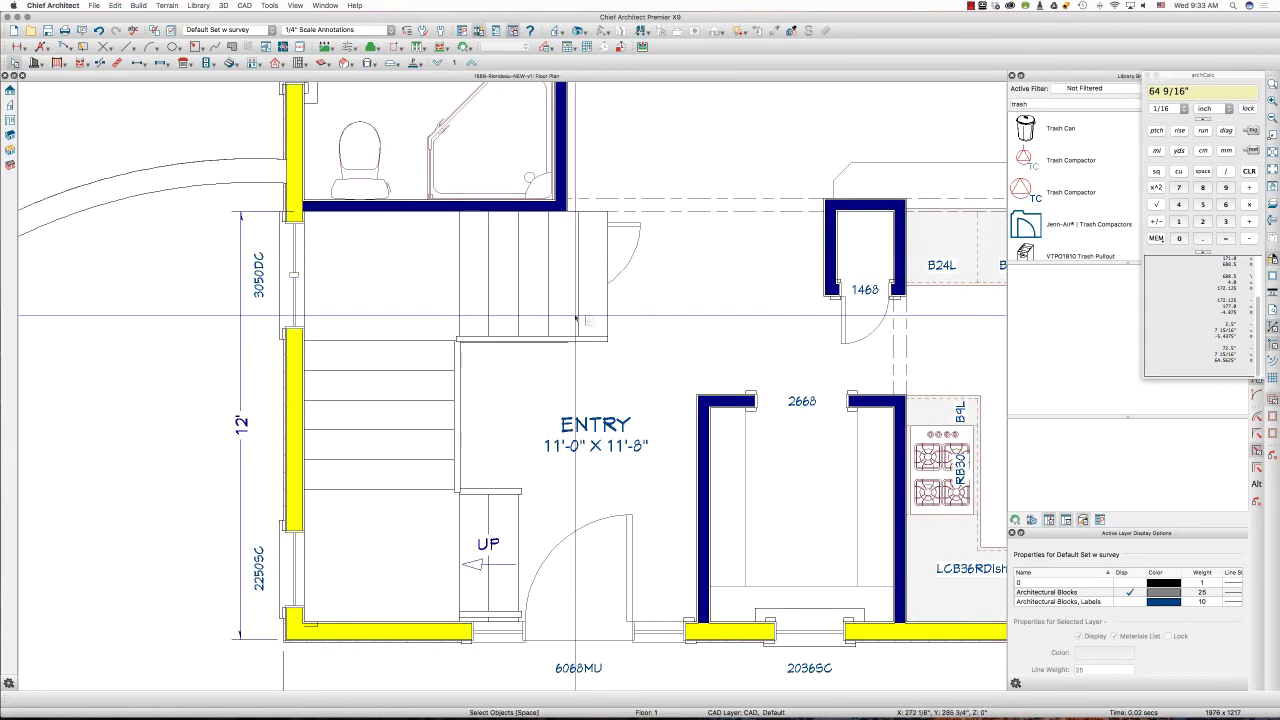
{"action": "key", "text": "ctrl+shift+d"}
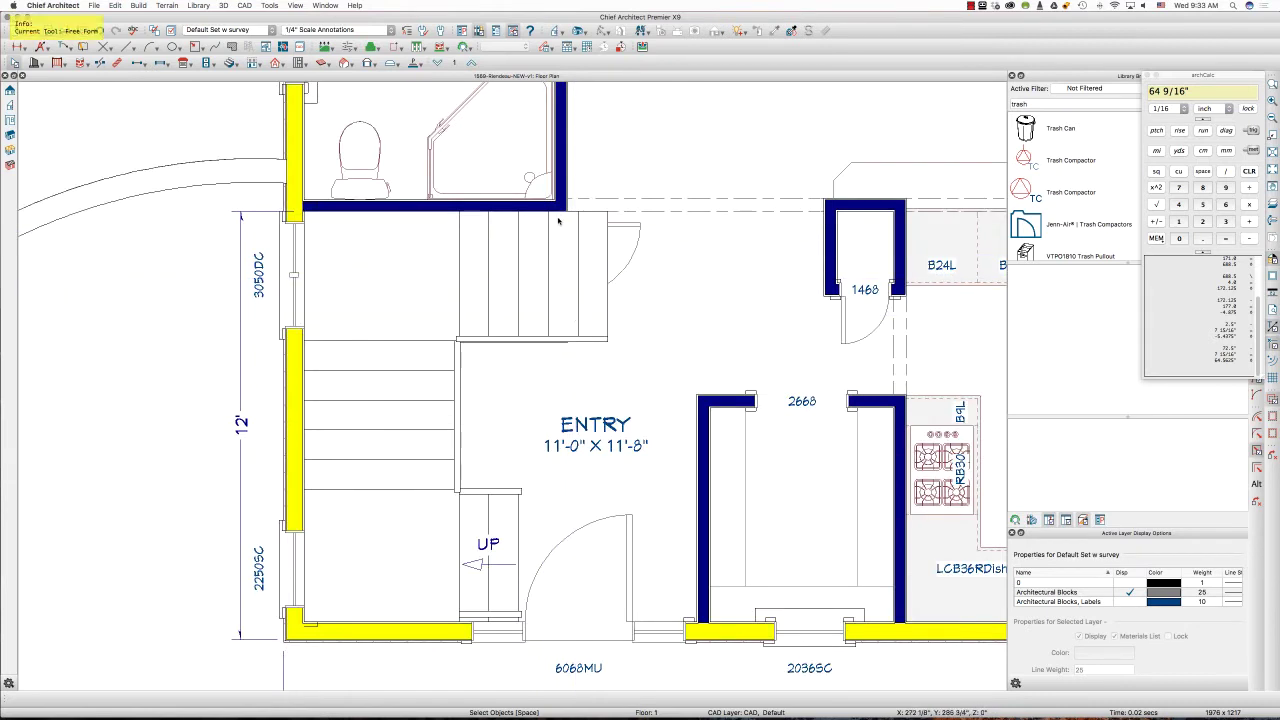
{"action": "left_click_drag", "start_coordinate": [567, 207], "coordinate": [568, 342]}
{"action": "mouse_move", "coordinate": [559, 540]}
{"action": "left_mouse_down"}
{"action": "mouse_move", "coordinate": [420, 566]}
{"action": "mouse_move", "coordinate": [352, 322]}
{"action": "mouse_move", "coordinate": [590, 260]}
{"action": "mouse_move", "coordinate": [574, 283]}
{"action": "left_mouse_up"}
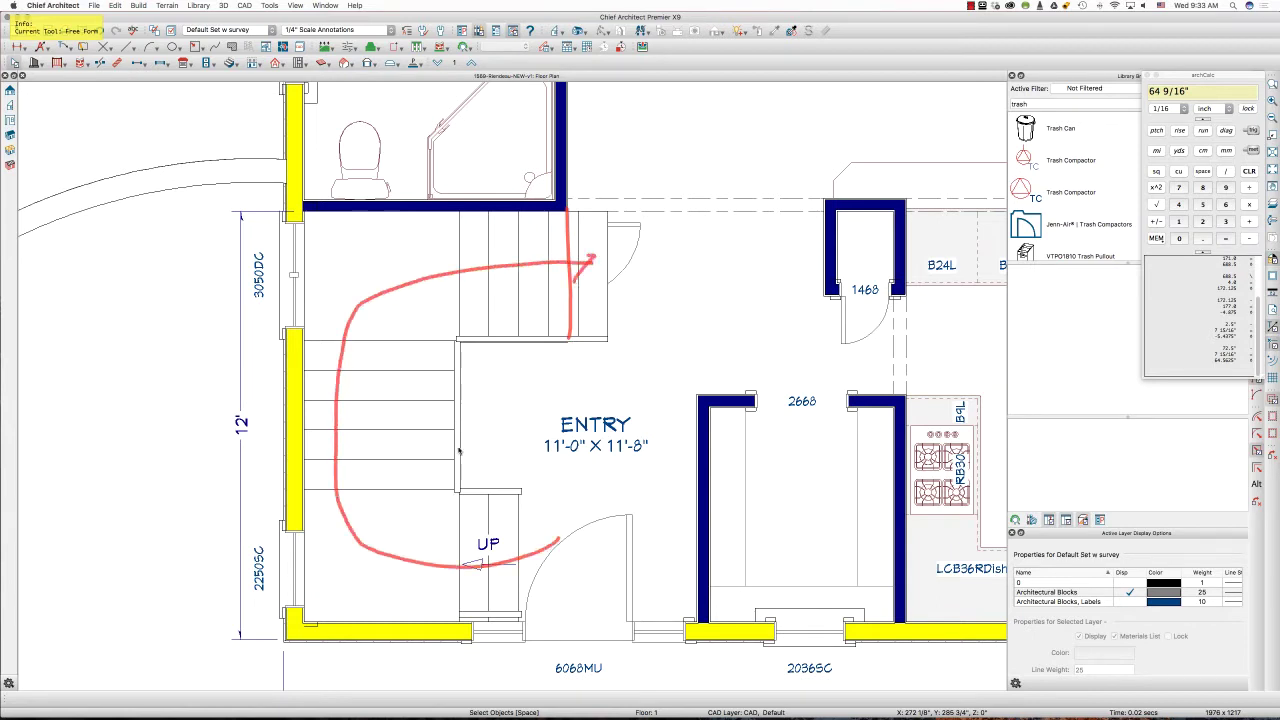
{"action": "mouse_move", "coordinate": [491, 478]}
{"action": "left_mouse_down"}
{"action": "mouse_move", "coordinate": [466, 489]}
{"action": "mouse_move", "coordinate": [451, 318]}
{"action": "mouse_move", "coordinate": [553, 298]}
{"action": "left_mouse_up"}
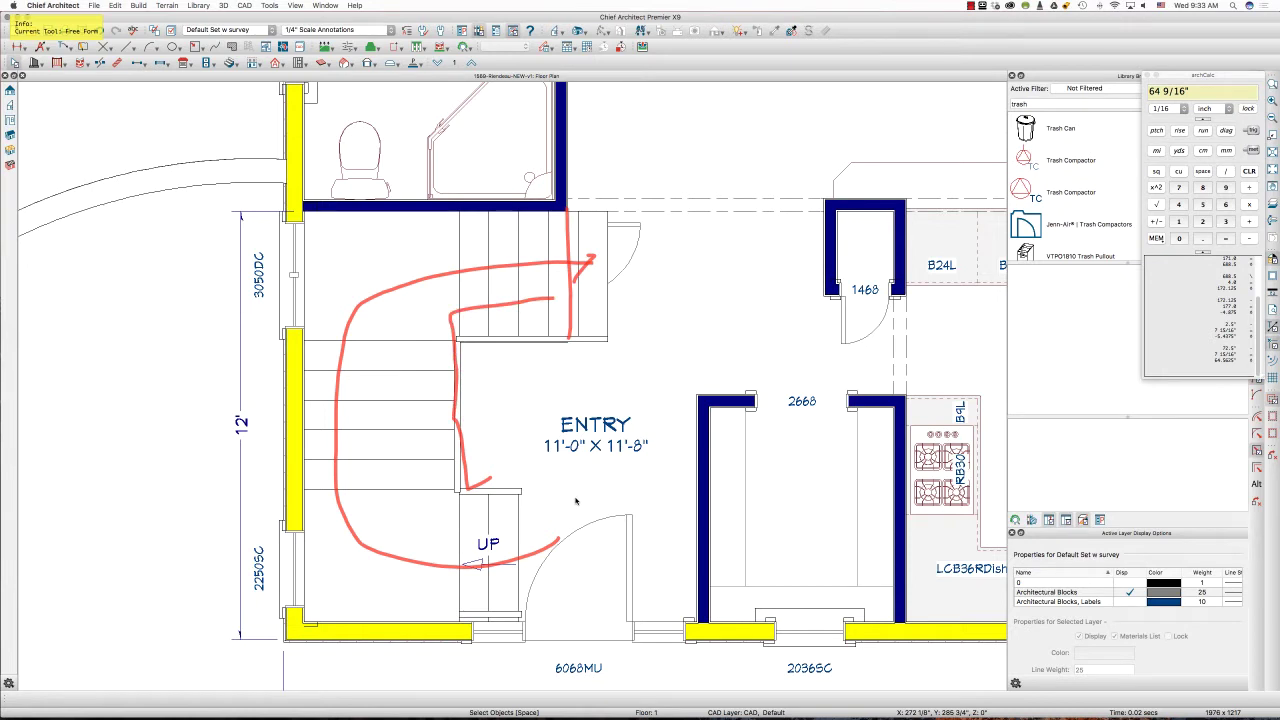
{"action": "key", "text": "Escape"}
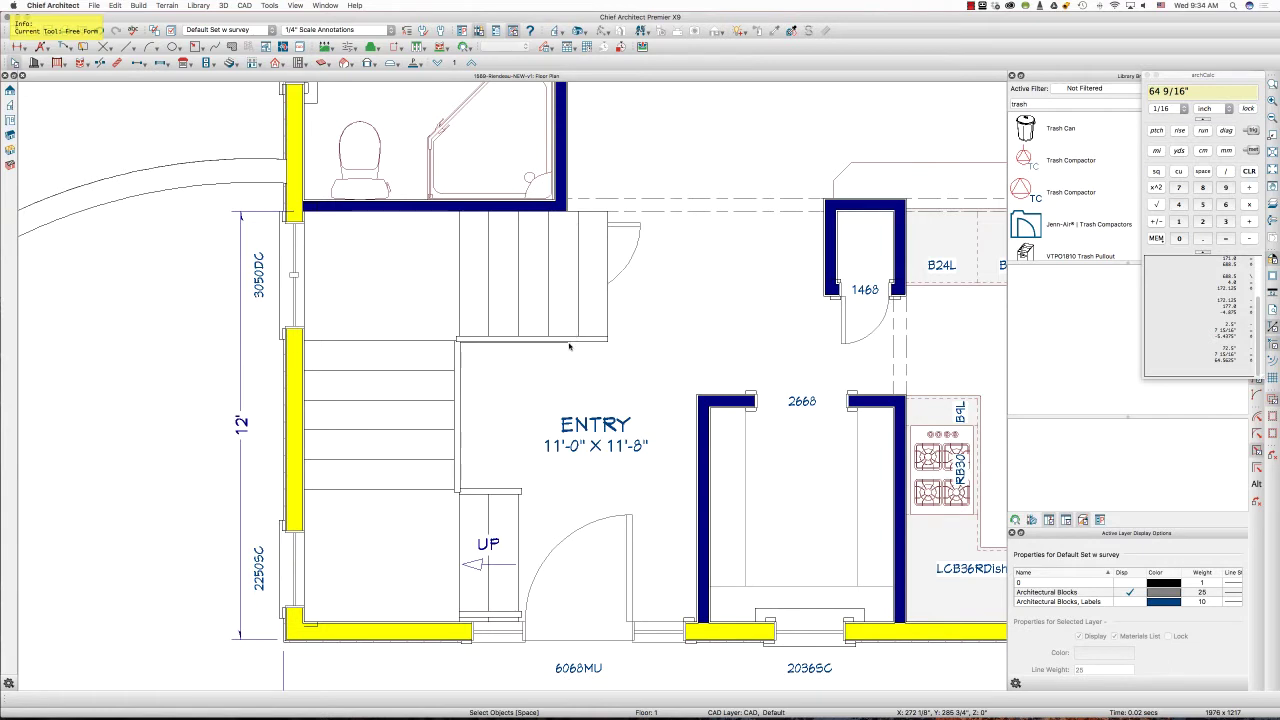
{"action": "left_click_drag", "start_coordinate": [569, 342], "coordinate": [613, 340]}
{"action": "left_click_drag", "start_coordinate": [606, 212], "coordinate": [557, 215]}
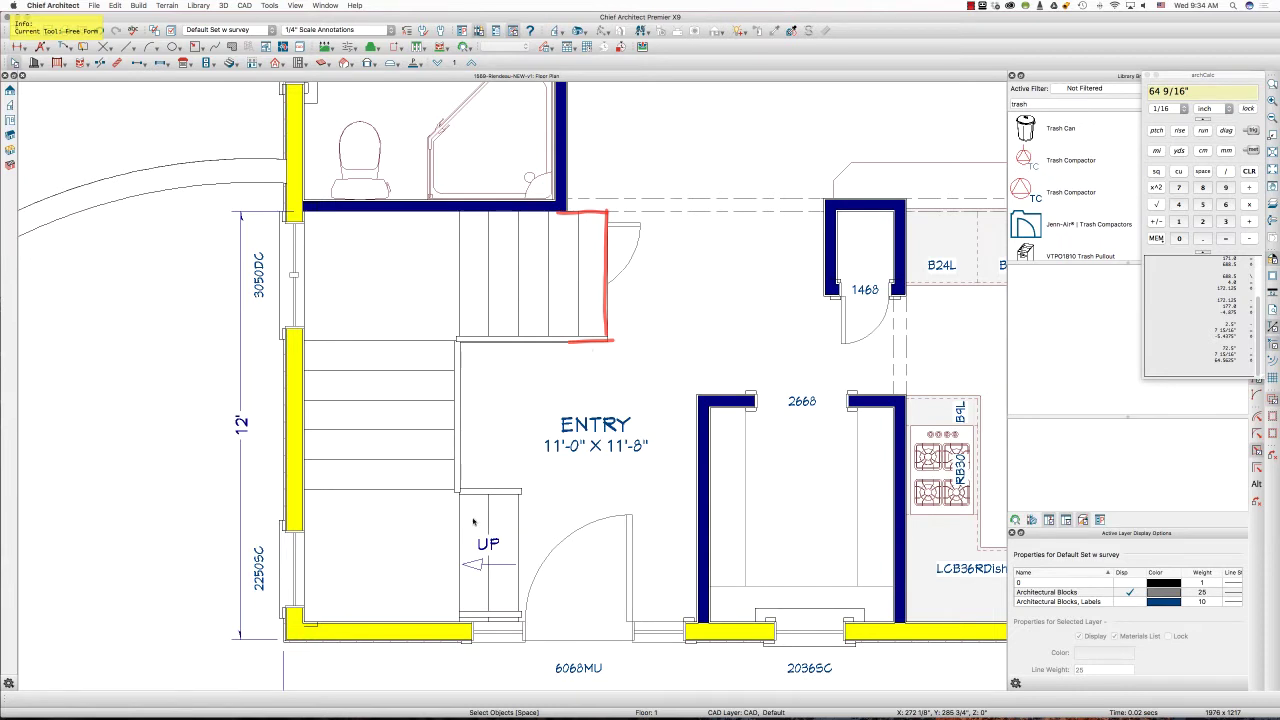
{"action": "mouse_move", "coordinate": [496, 489]}
{"action": "left_mouse_down"}
{"action": "mouse_move", "coordinate": [480, 545]}
{"action": "mouse_move", "coordinate": [500, 618]}
{"action": "mouse_move", "coordinate": [521, 626]}
{"action": "mouse_move", "coordinate": [520, 505]}
{"action": "left_mouse_up"}
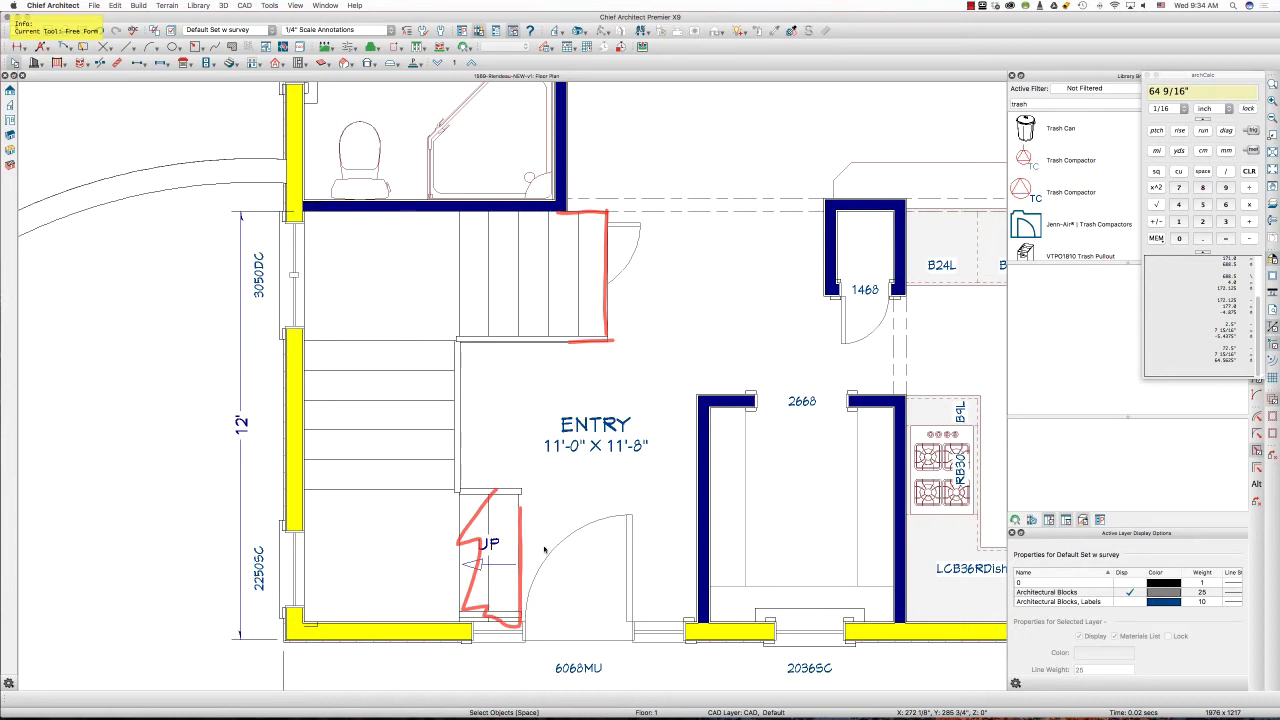
{"action": "key", "text": "Escape"}
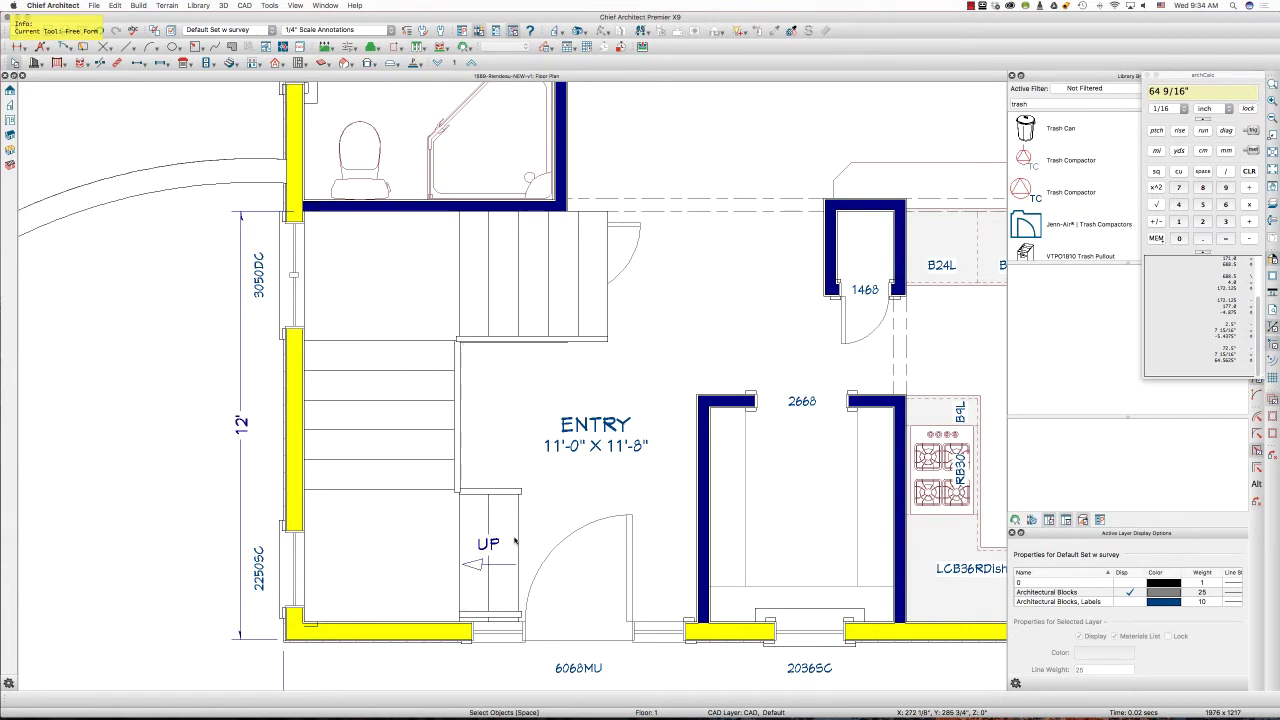
{"action": "mouse_move", "coordinate": [530, 543]}
{"action": "left_mouse_down"}
{"action": "mouse_move", "coordinate": [403, 535]}
{"action": "mouse_move", "coordinate": [395, 278]}
{"action": "mouse_move", "coordinate": [599, 272]}
{"action": "left_mouse_up"}
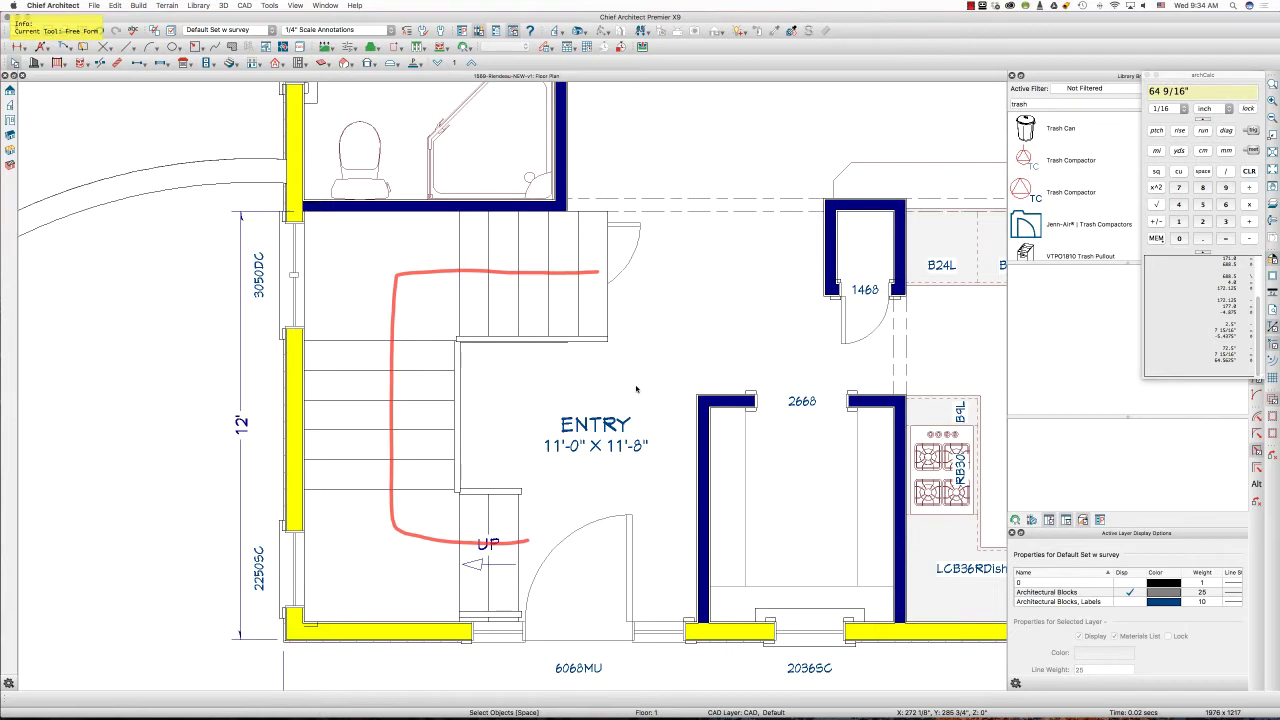
{"action": "mouse_move", "coordinate": [459, 350]}
{"action": "left_mouse_down"}
{"action": "mouse_move", "coordinate": [460, 492]}
{"action": "mouse_move", "coordinate": [516, 494]}
{"action": "left_mouse_up"}
{"action": "left_click_drag", "start_coordinate": [458, 342], "coordinate": [568, 344]}
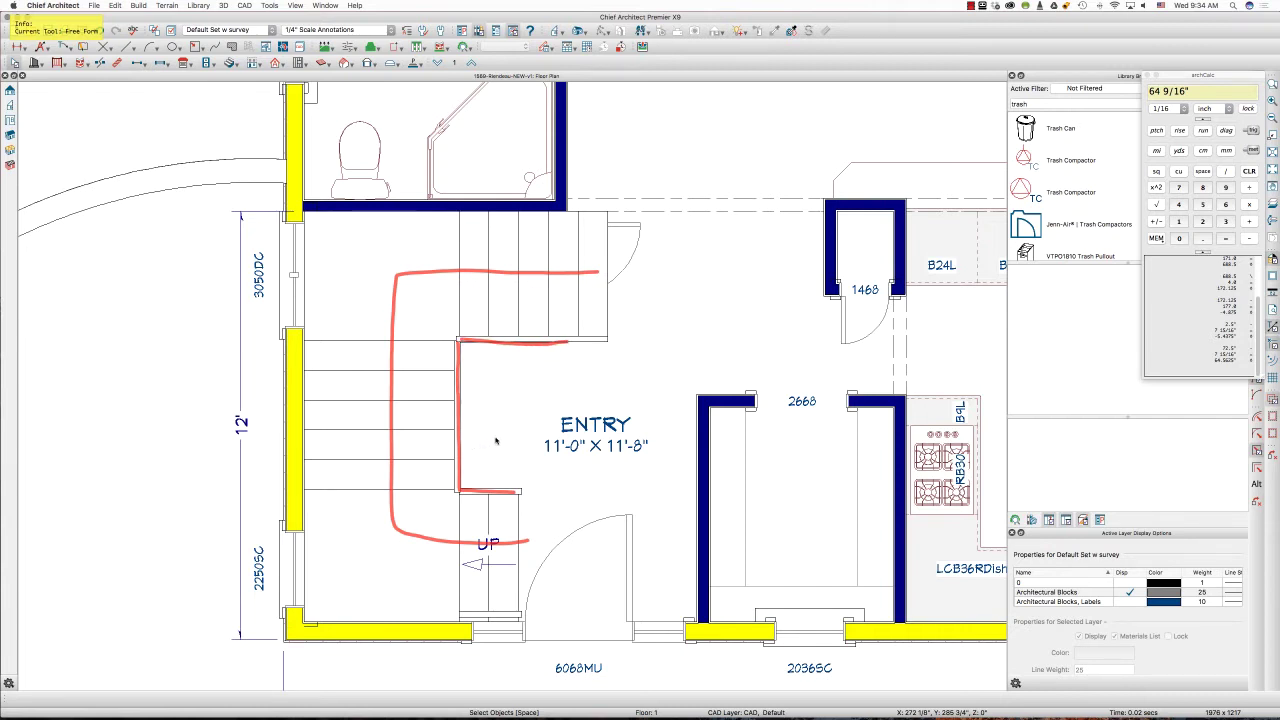
{"action": "key", "text": "Escape"}
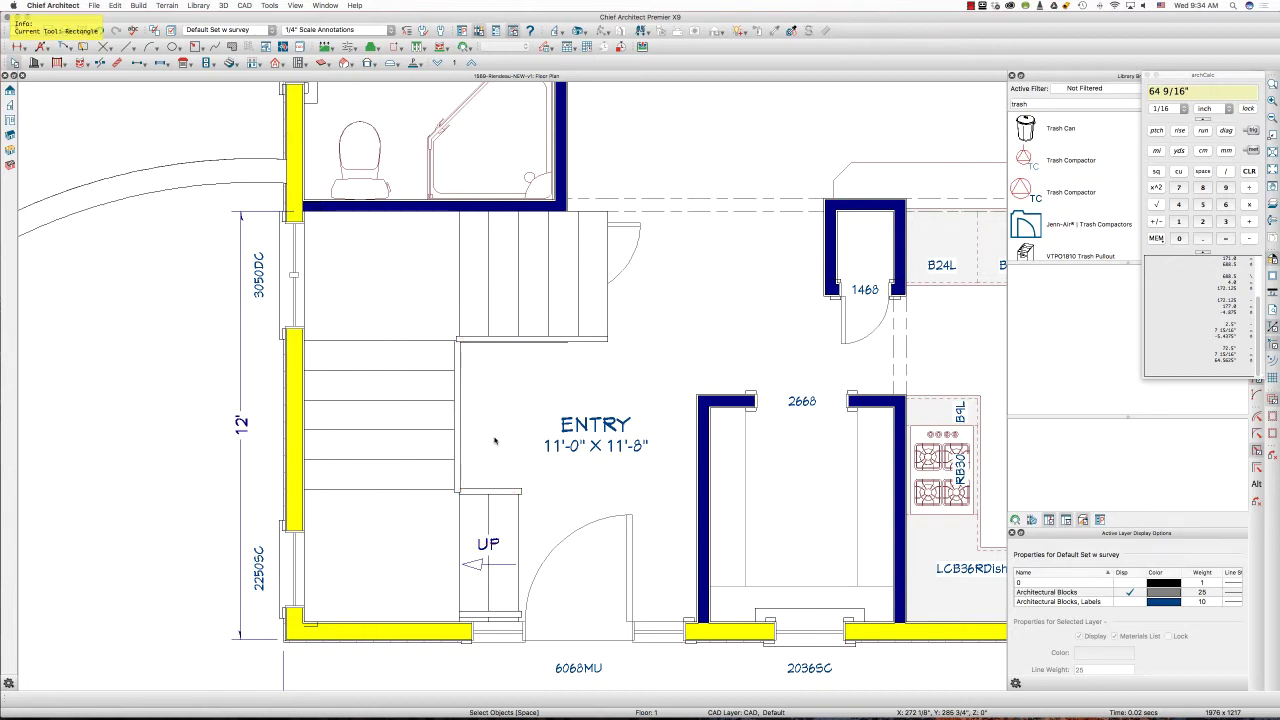
- Check the sections, treads and riser heights in the entry staircase's specification, and leave it without changes
{"action": "left_click", "coordinate": [509, 525]}
{"action": "double_click", "coordinate": [509, 525]}
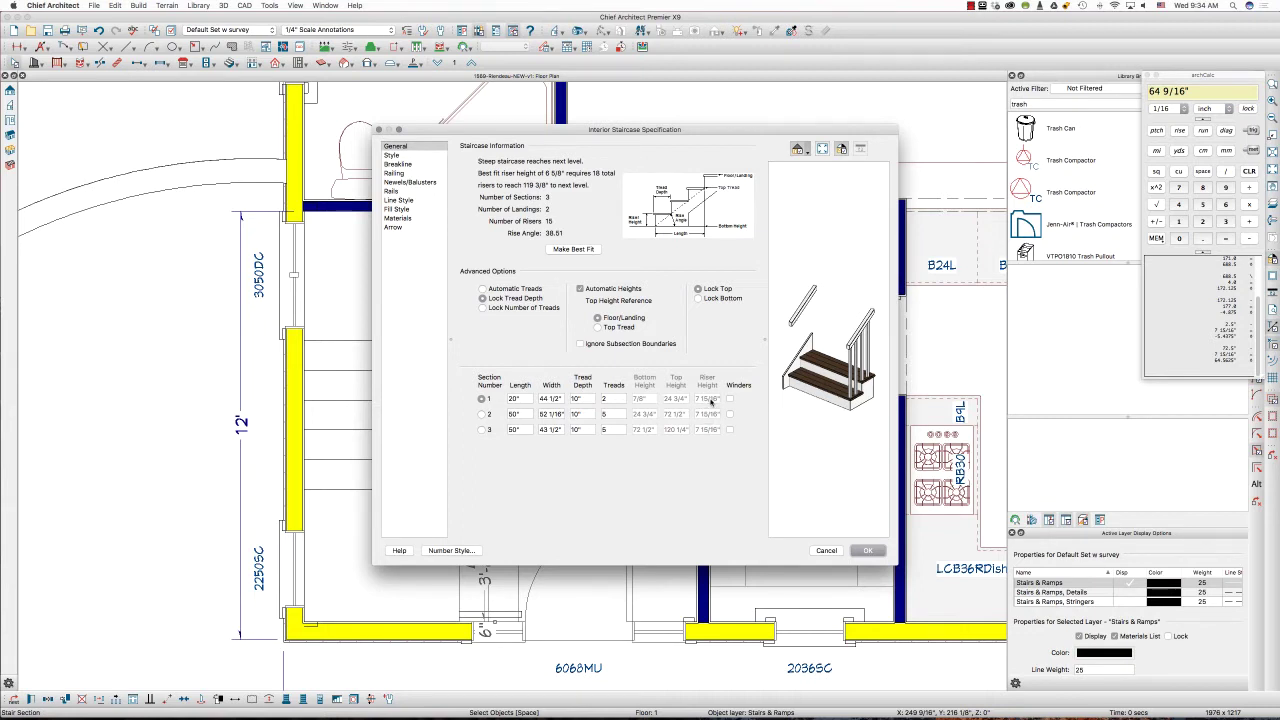
{"action": "left_click", "coordinate": [835, 551]}
{"action": "left_click", "coordinate": [556, 341]}
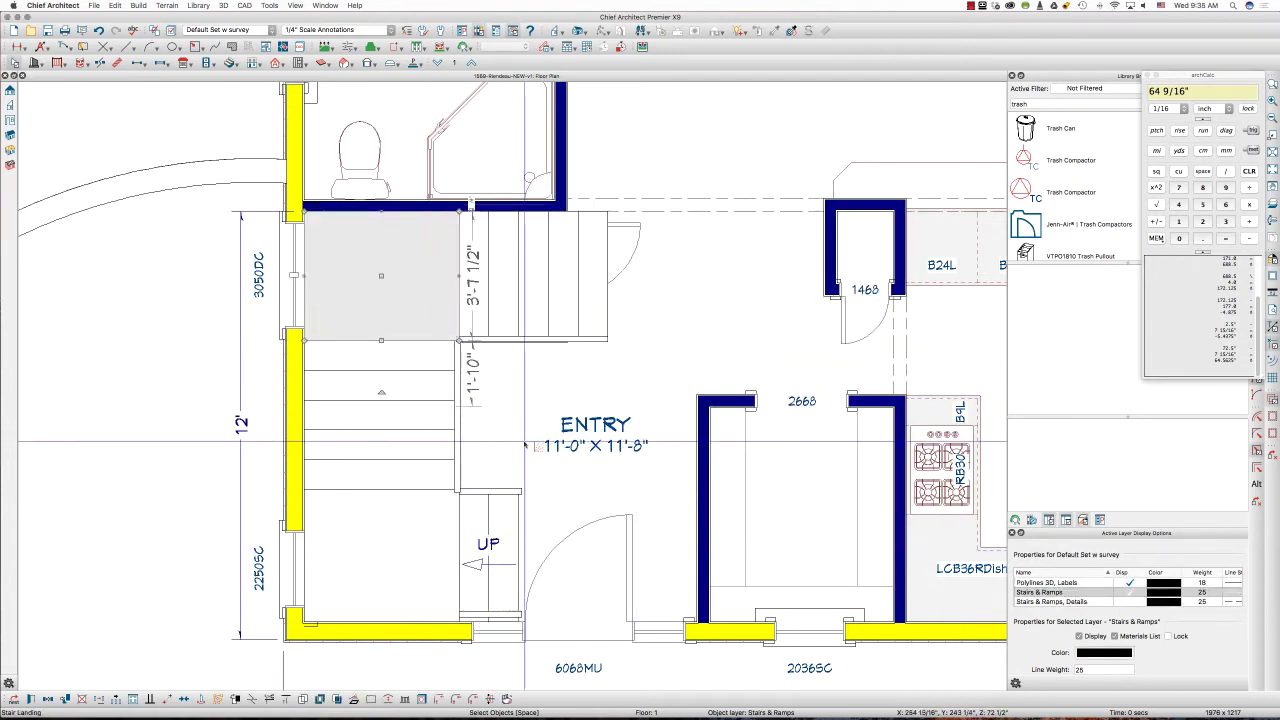
{"action": "left_click", "coordinate": [556, 342]}
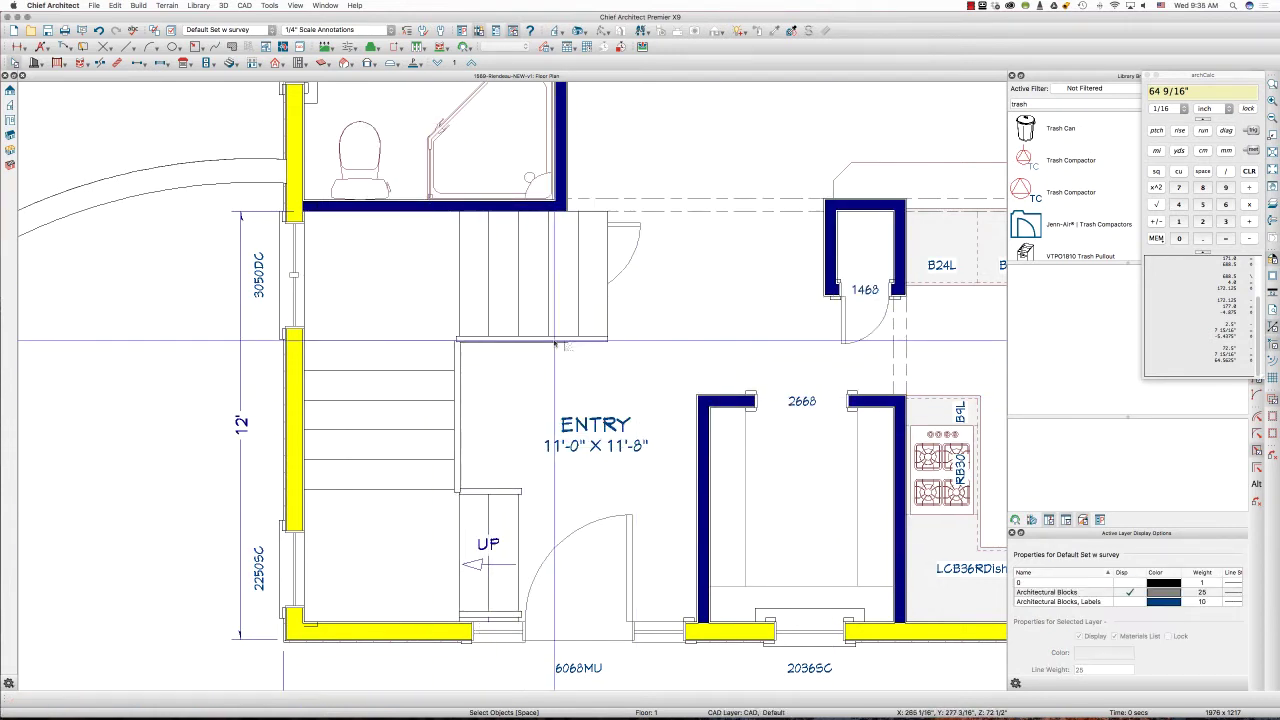
{"action": "key", "text": "ctrl+d"}
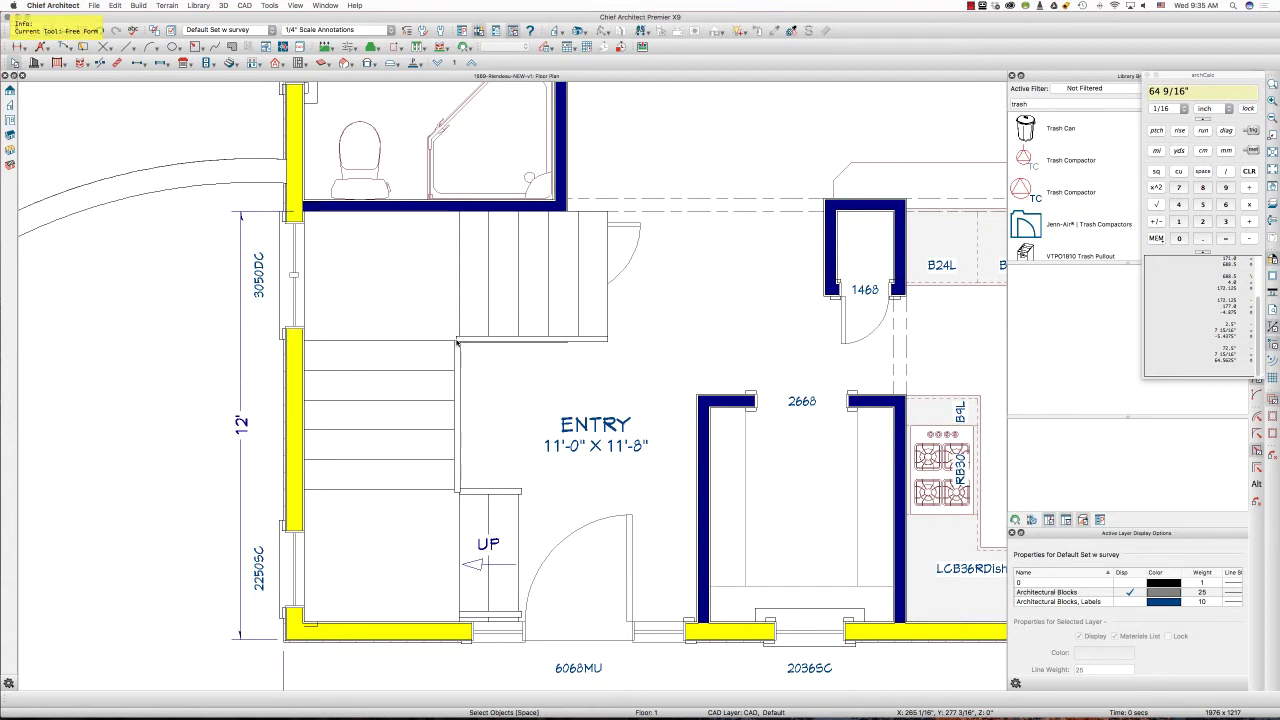
{"action": "left_click_drag", "start_coordinate": [456, 342], "coordinate": [303, 212]}
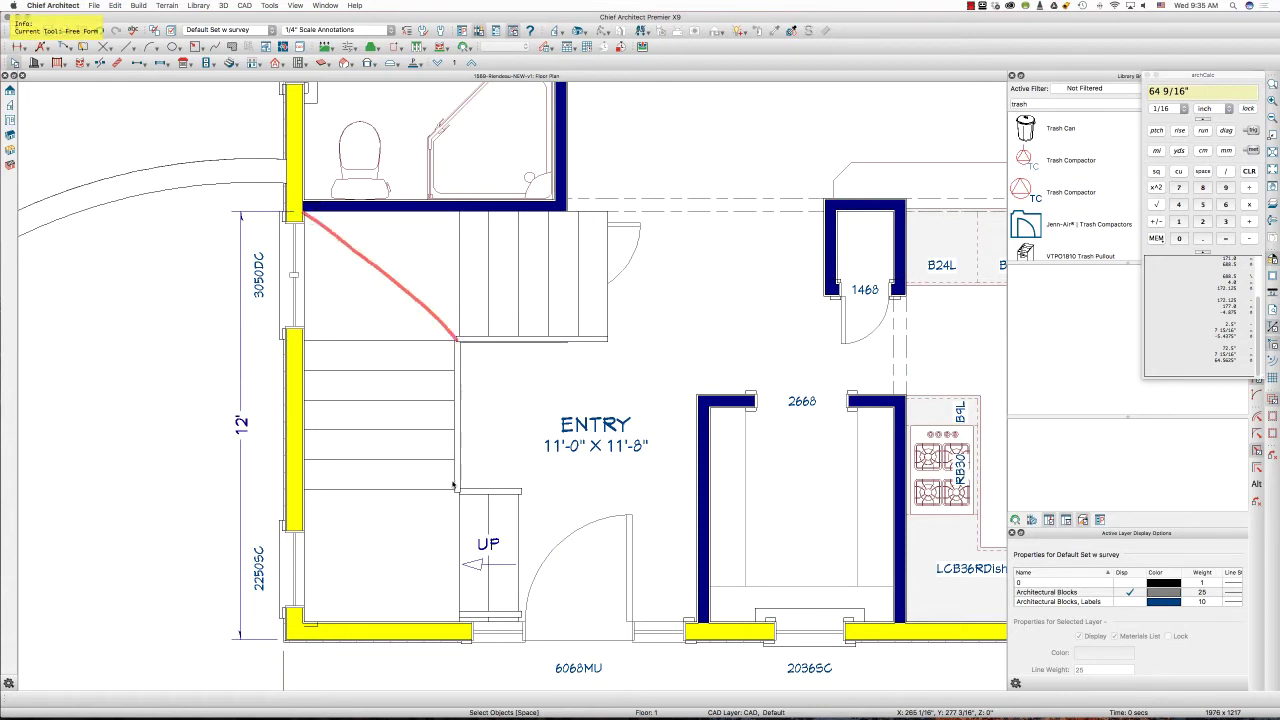
{"action": "left_click_drag", "start_coordinate": [458, 491], "coordinate": [300, 618]}
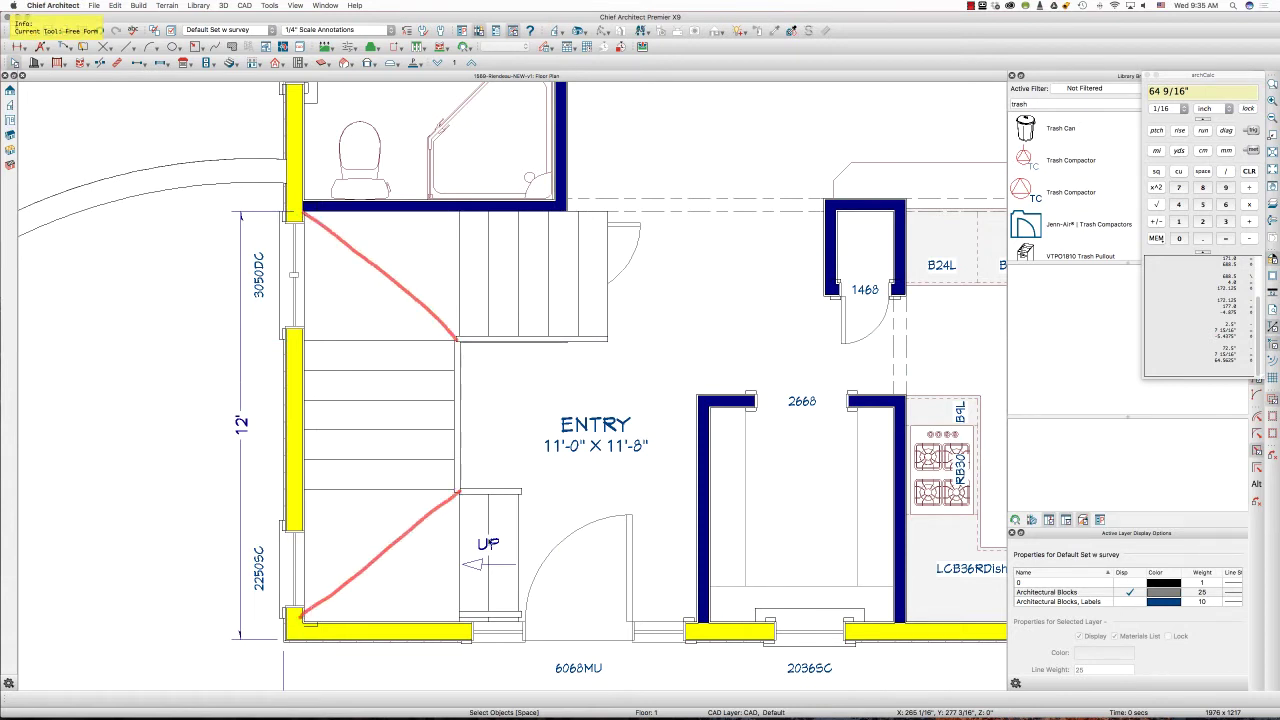
{"action": "mouse_move", "coordinate": [487, 498]}
{"action": "left_mouse_down"}
{"action": "mouse_move", "coordinate": [480, 600]}
{"action": "mouse_move", "coordinate": [497, 490]}
{"action": "mouse_move", "coordinate": [455, 605]}
{"action": "left_mouse_up"}
{"action": "mouse_move", "coordinate": [459, 541]}
{"action": "left_mouse_down"}
{"action": "mouse_move", "coordinate": [512, 530]}
{"action": "mouse_move", "coordinate": [408, 548]}
{"action": "mouse_move", "coordinate": [402, 398]}
{"action": "mouse_move", "coordinate": [414, 419]}
{"action": "left_mouse_up"}
{"action": "key", "text": "Escape"}
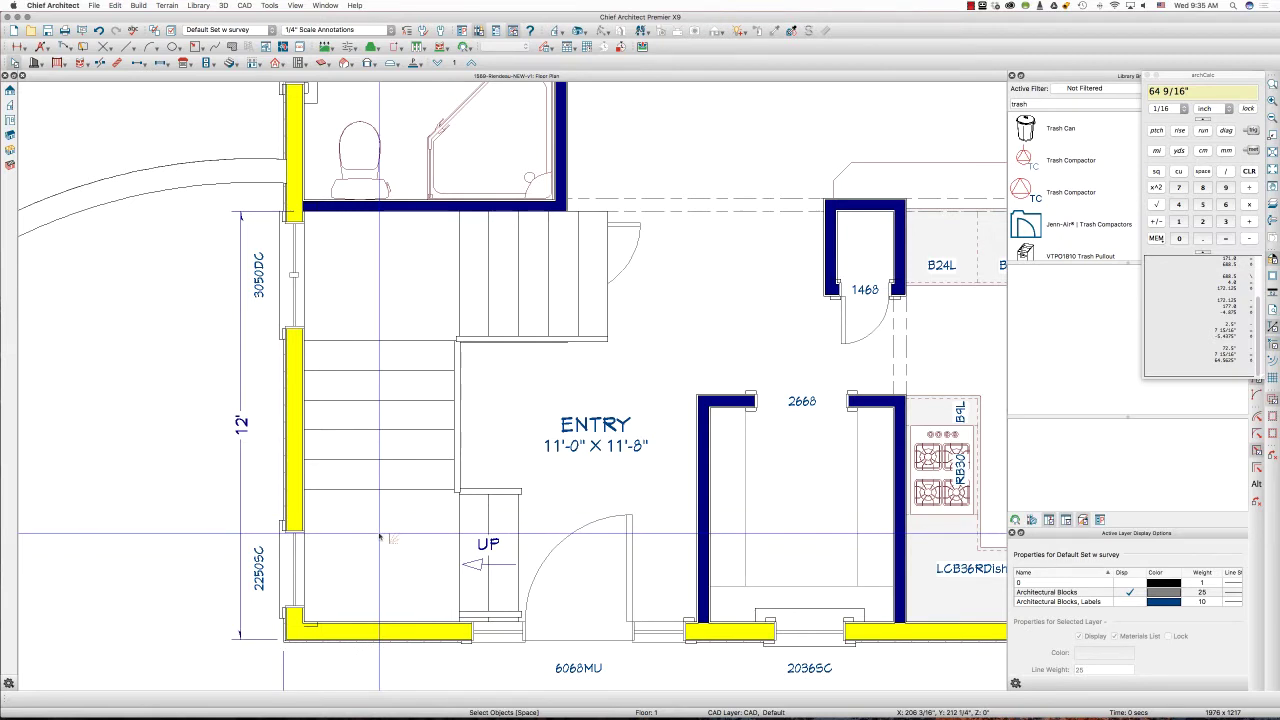
- Turn off automatic height and thickness adjustment when connected to stairs for the landing beside the 3050DC window
{"action": "left_click", "coordinate": [376, 319]}
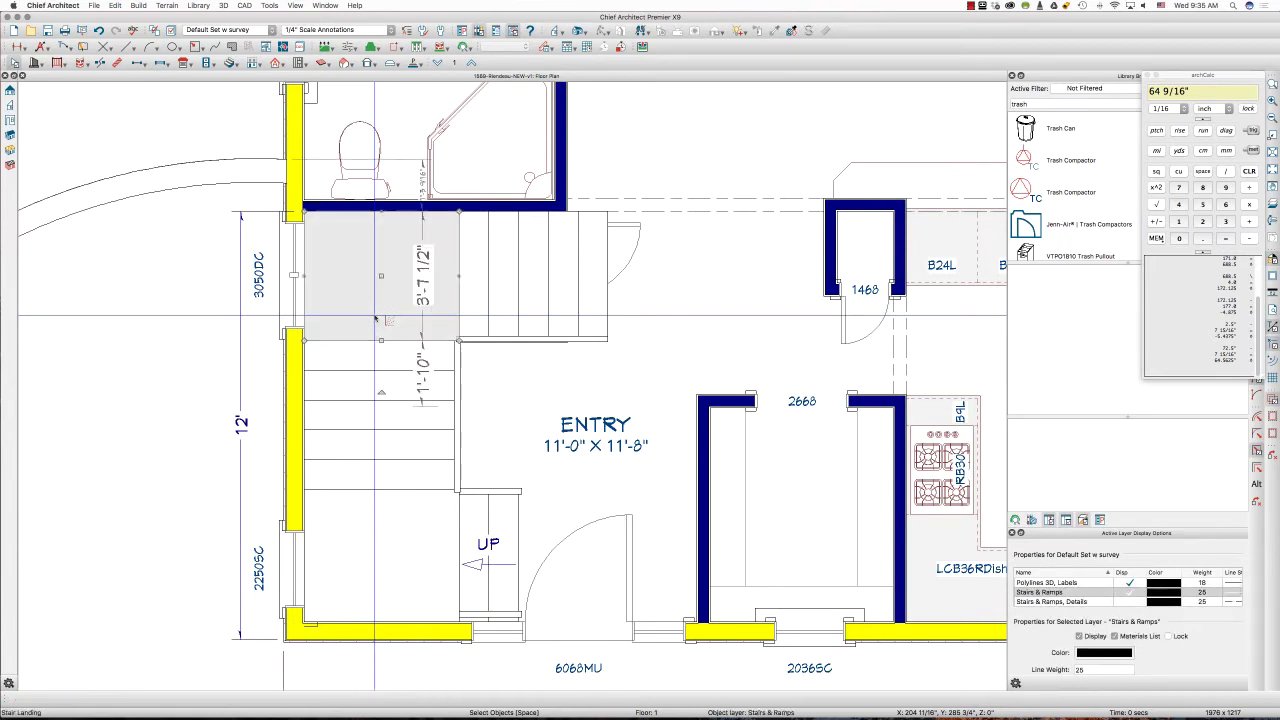
{"action": "double_click", "coordinate": [376, 319]}
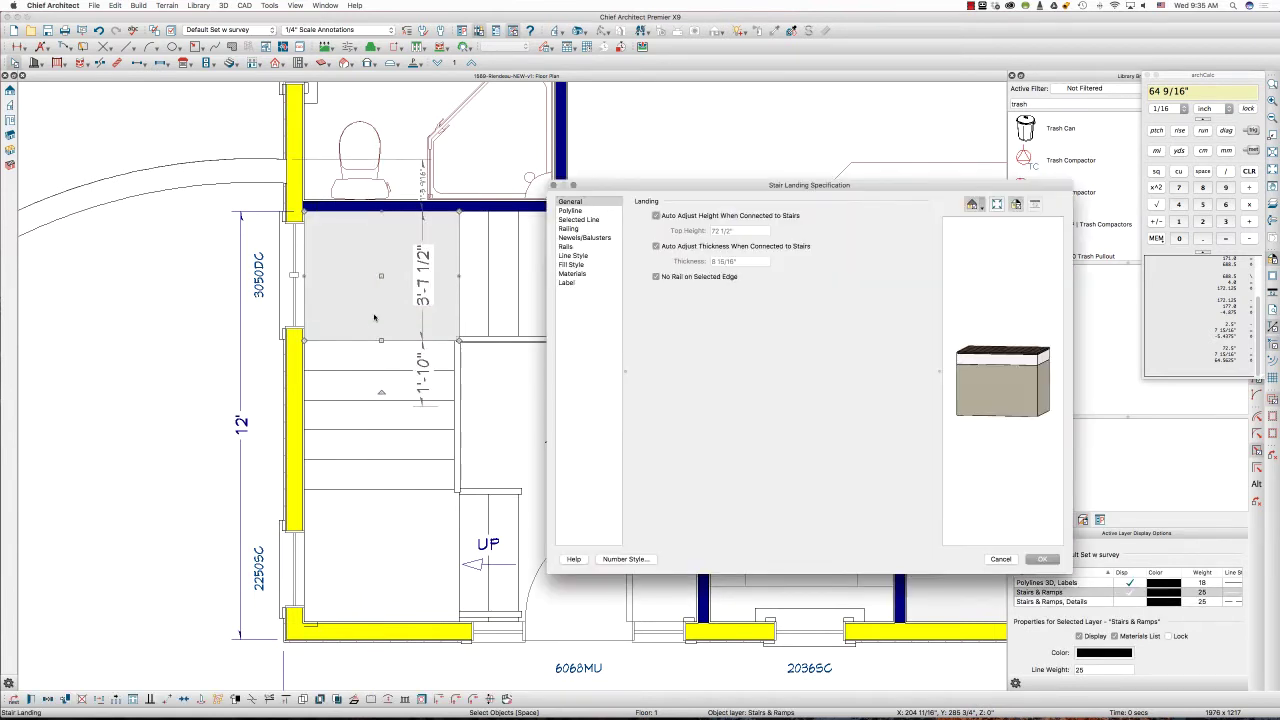
{"action": "left_click", "coordinate": [665, 217]}
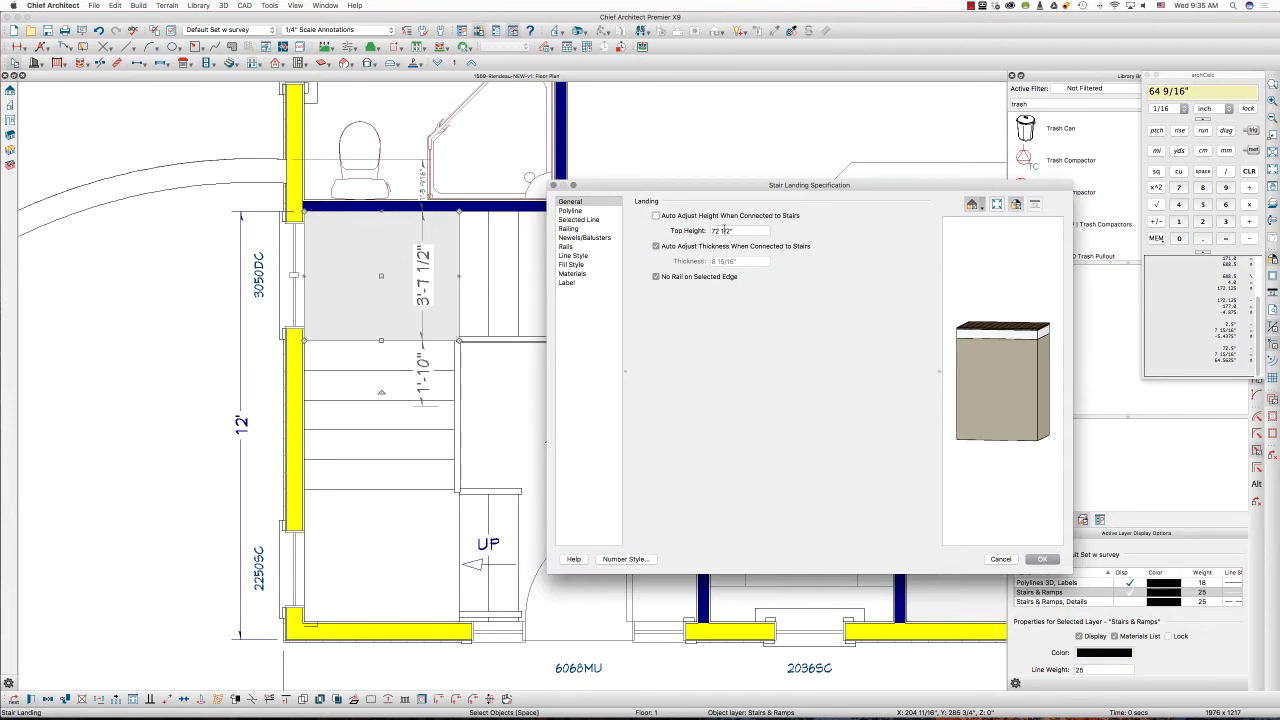
{"action": "left_click", "coordinate": [673, 248]}
{"action": "left_click", "coordinate": [1040, 559]}
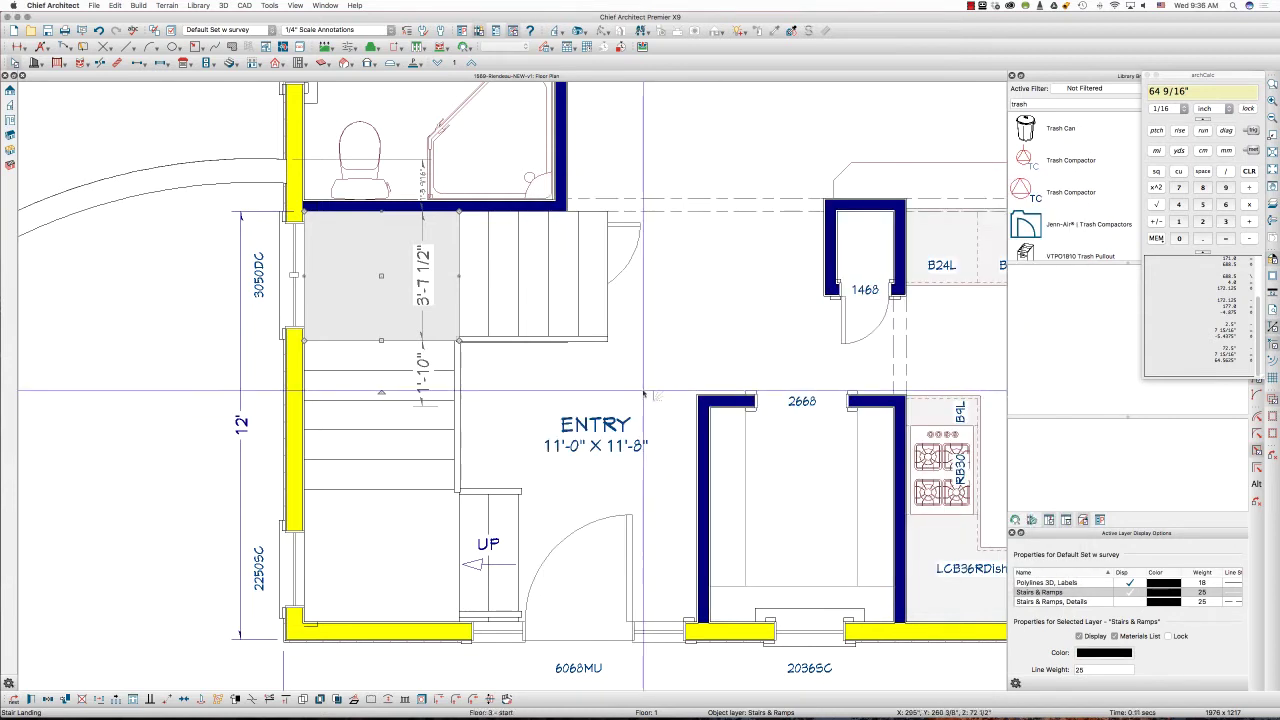
- Reshape the landing beside the 3050DC window into a triangle by moving its lower exterior-wall corner up to its upper exterior-wall corner
{"action": "scroll", "coordinate": [366, 329], "scroll_direction": "up", "scroll_amount": 2}
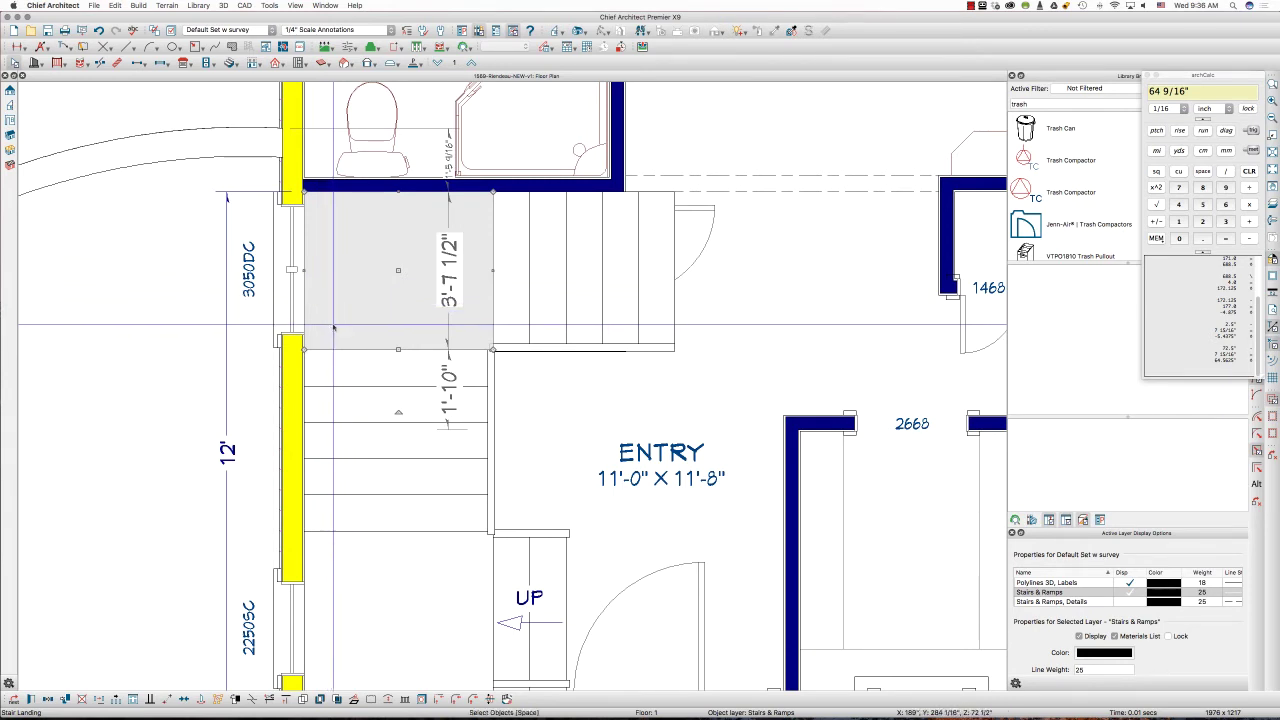
{"action": "key", "text": "space"}
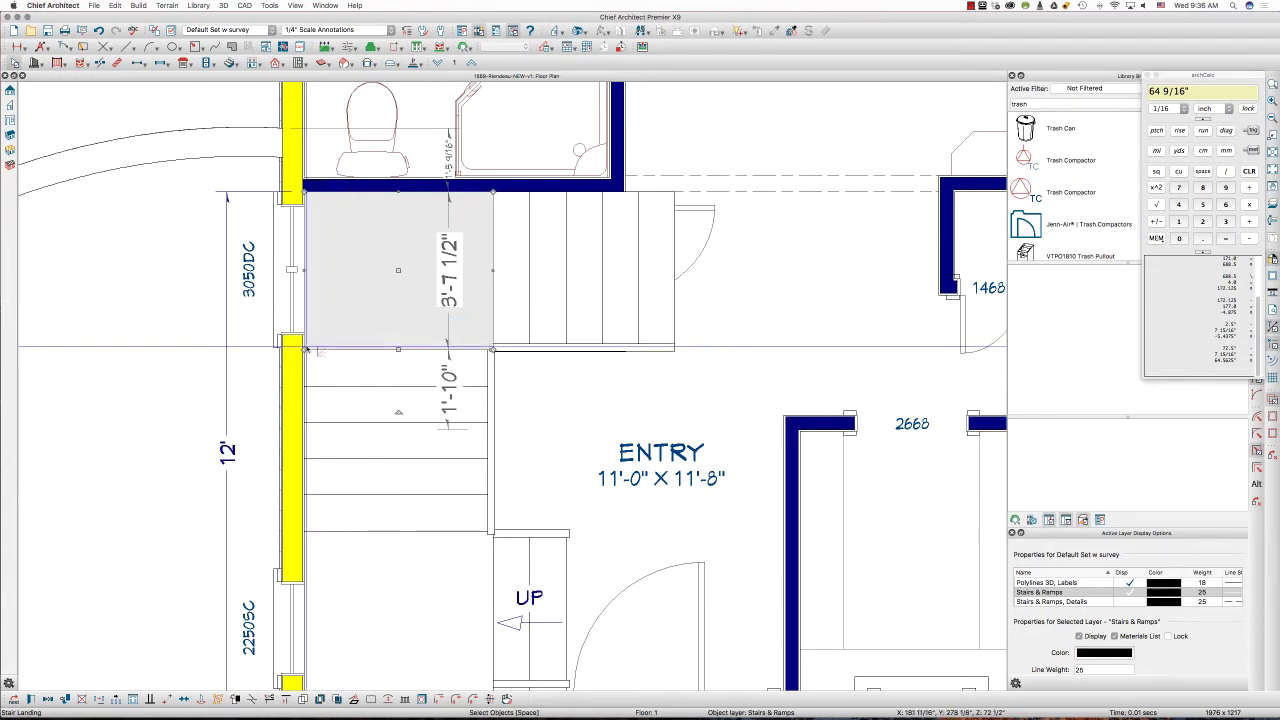
{"action": "left_click_drag", "start_coordinate": [305, 348], "coordinate": [305, 192]}
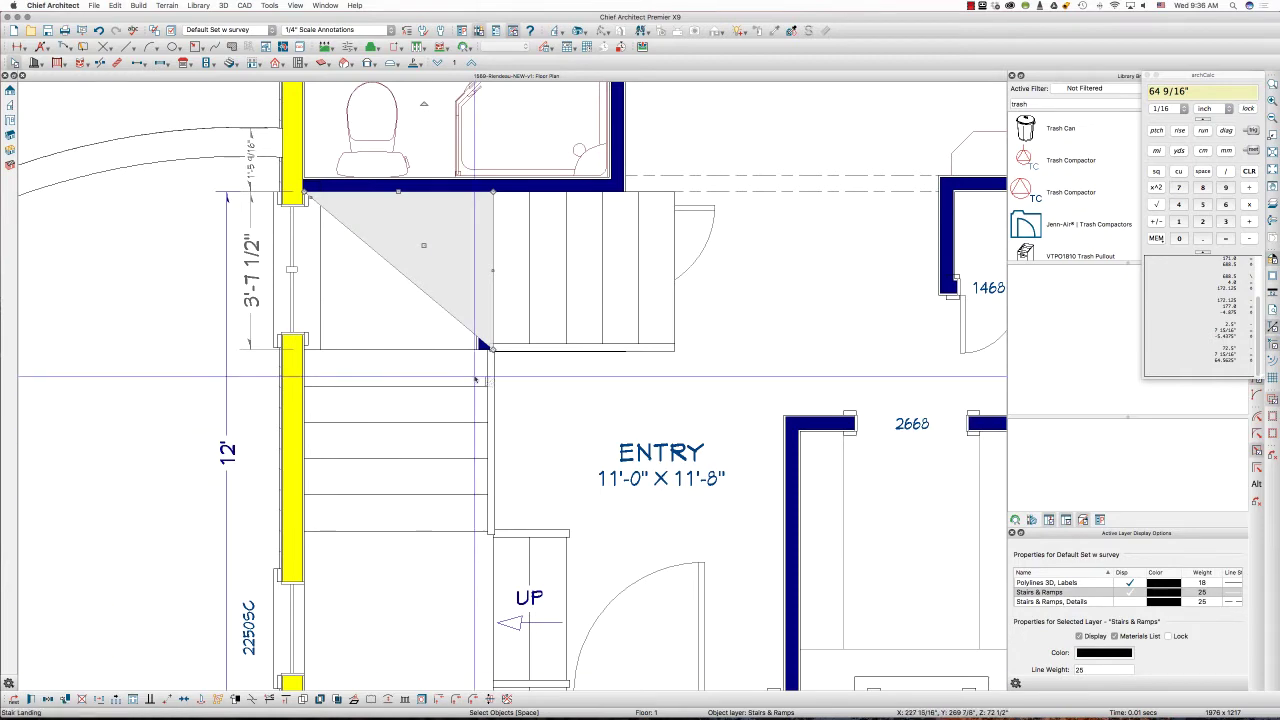
{"action": "key", "text": "Escape"}
- Examine how the triangular landing meets the bathroom wall above it and the middle stair section below it
{"action": "scroll", "coordinate": [563, 196], "scroll_direction": "up", "scroll_amount": 2}
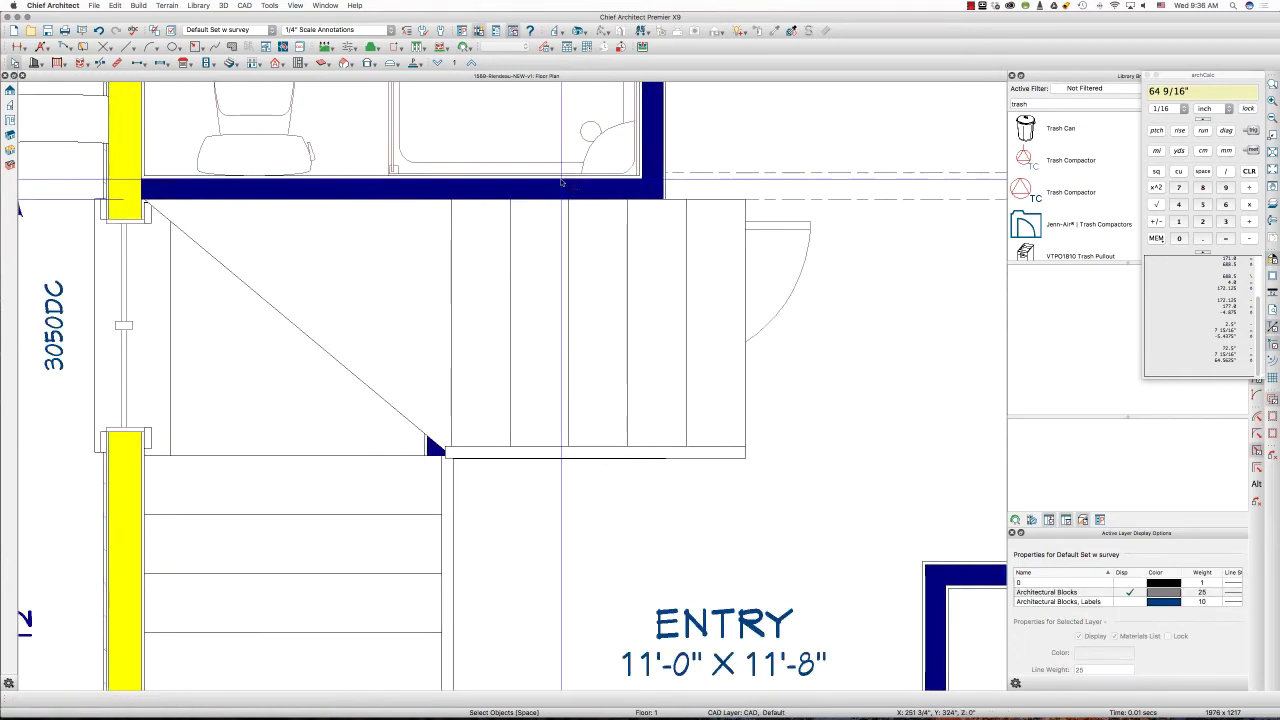
{"action": "scroll", "coordinate": [385, 295], "scroll_direction": "down", "scroll_amount": 3}
{"action": "left_click", "coordinate": [352, 316]}
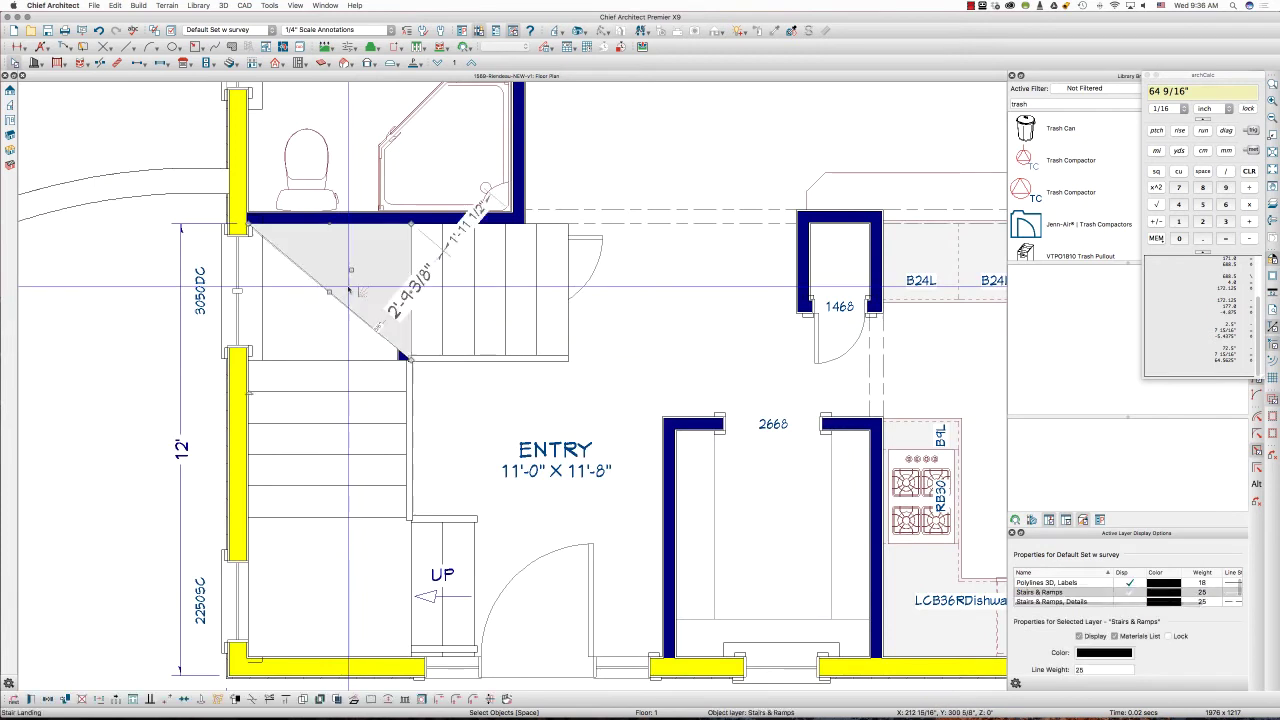
{"action": "key", "text": "Escape"}
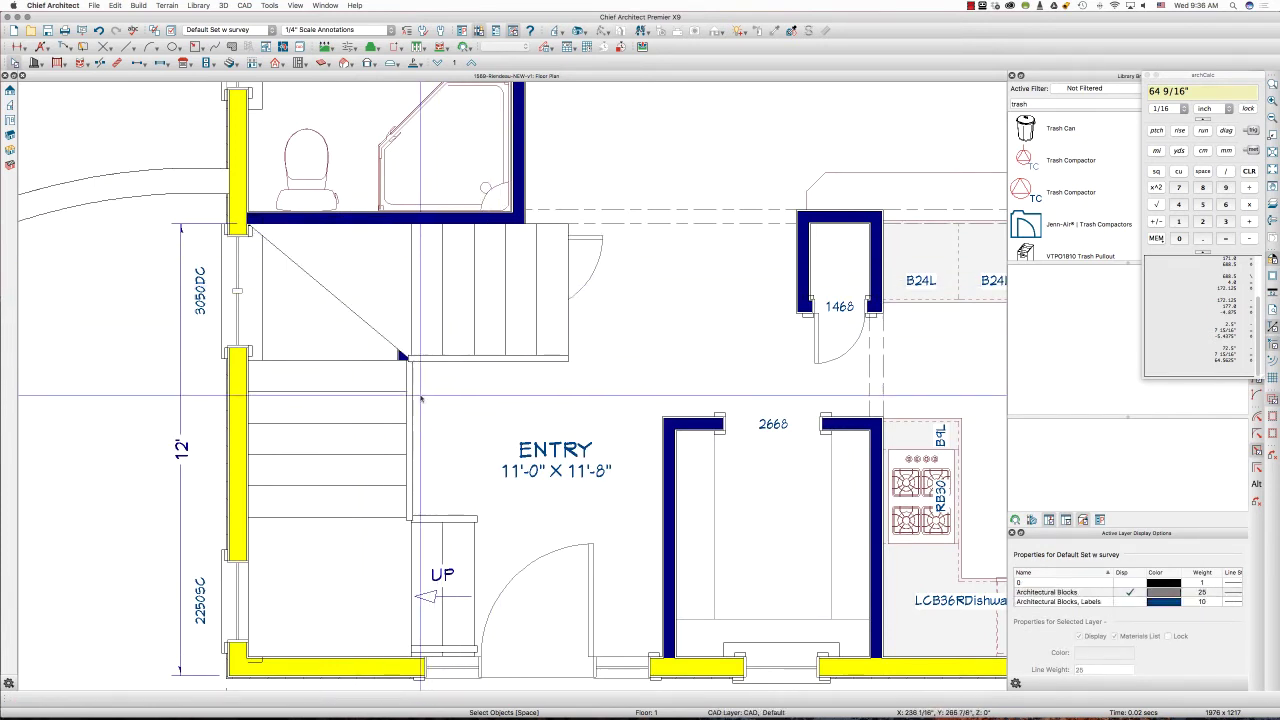
{"action": "scroll", "coordinate": [232, 234], "scroll_direction": "up", "scroll_amount": 3}
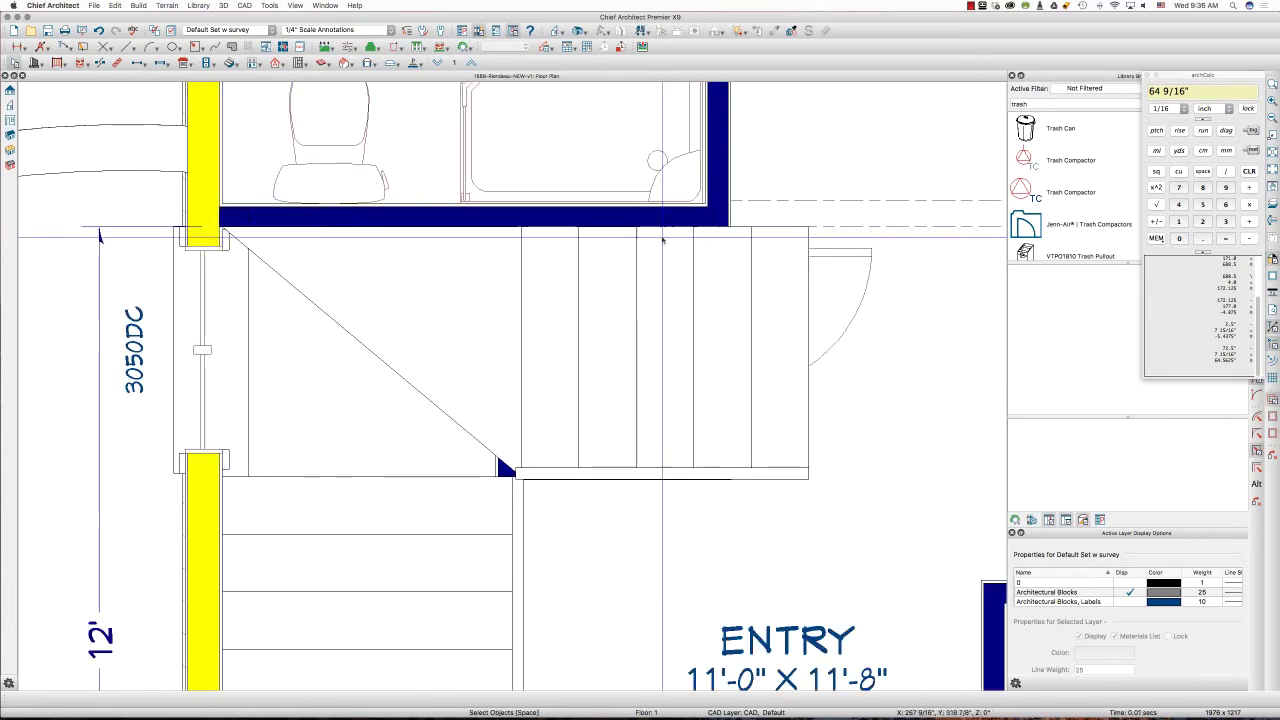
{"action": "left_click", "coordinate": [438, 222]}
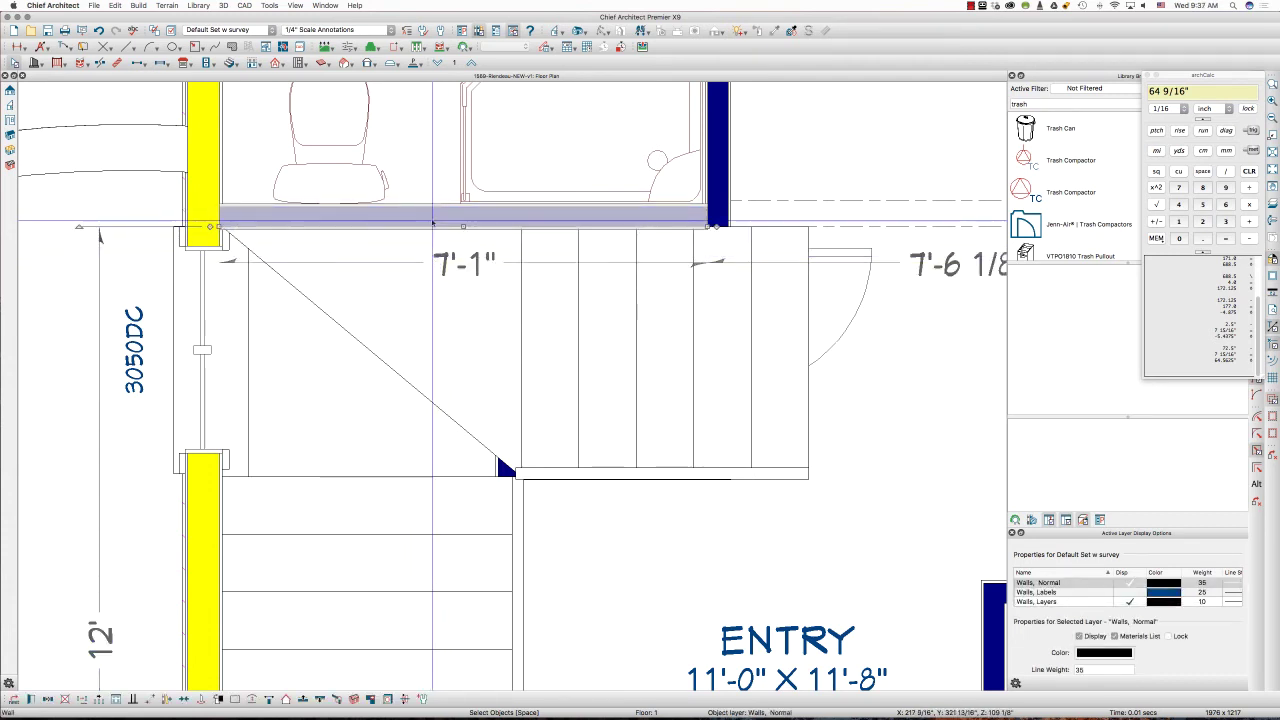
{"action": "scroll", "coordinate": [440, 236], "scroll_direction": "down", "scroll_amount": 2}
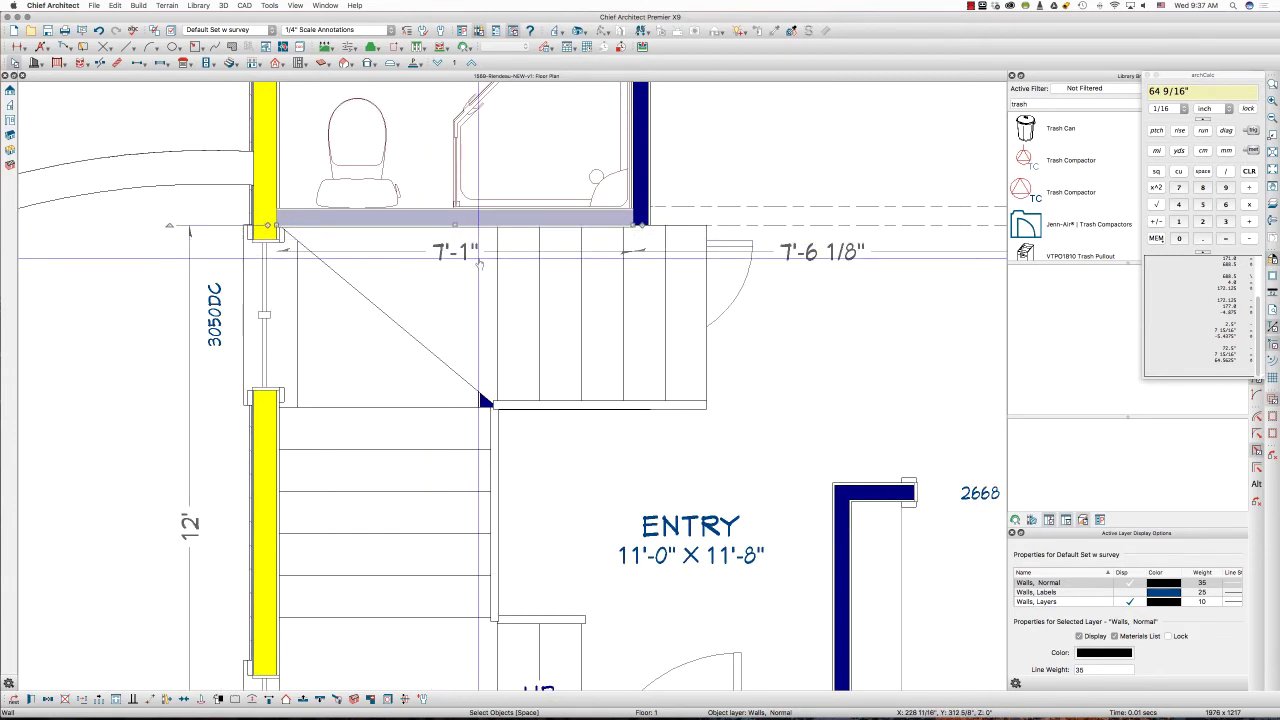
{"action": "left_click", "coordinate": [457, 311]}
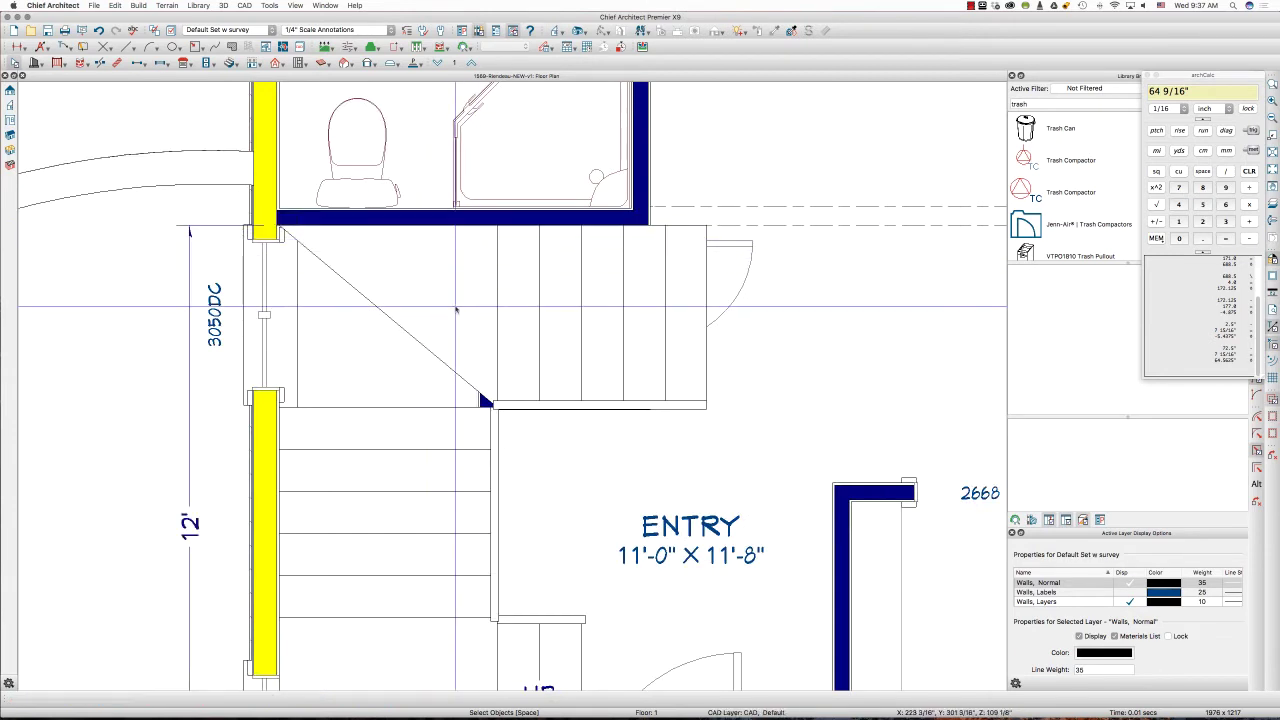
{"action": "left_click", "coordinate": [443, 462]}
{"action": "scroll", "coordinate": [449, 461], "scroll_direction": "down", "scroll_amount": 3}
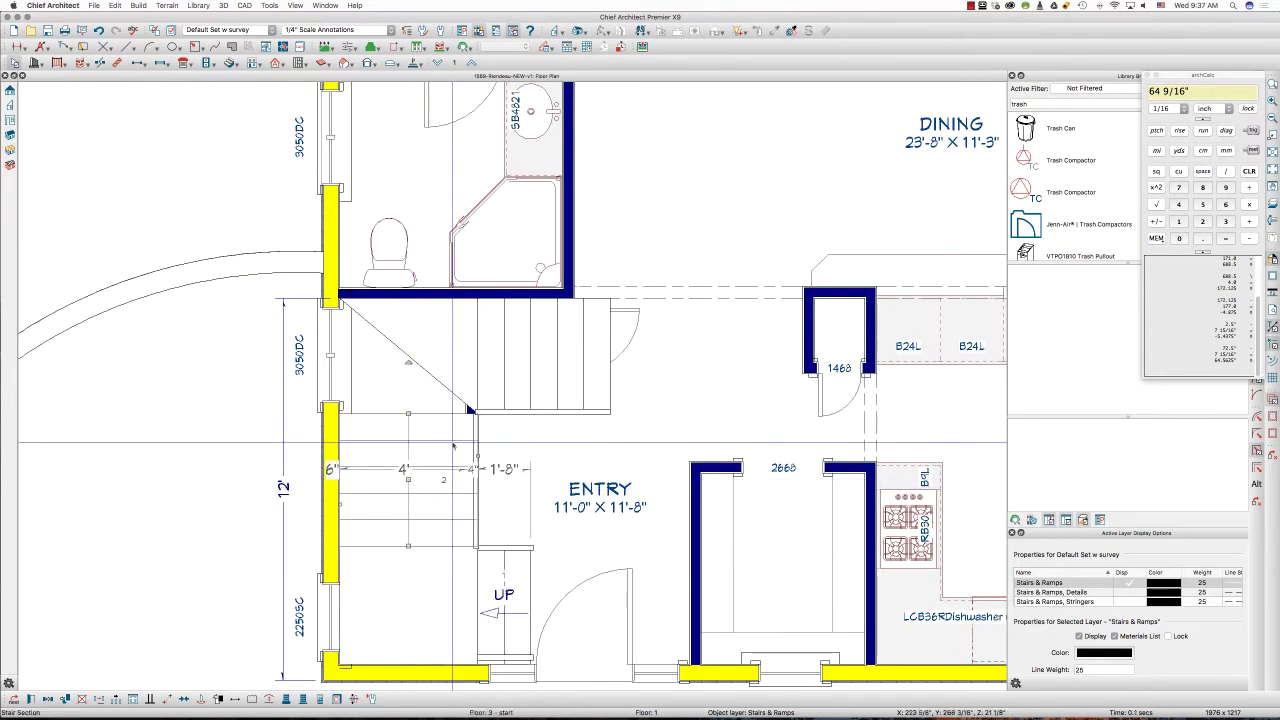
- Draw a vertical CAD line about 3'-7" long from the triangular landing's lower corner up towards the bathroom wall
{"action": "scroll", "coordinate": [488, 412], "scroll_direction": "up", "scroll_amount": 2}
{"action": "scroll", "coordinate": [478, 409], "scroll_direction": "up", "scroll_amount": 2}
{"action": "key", "text": "l"}
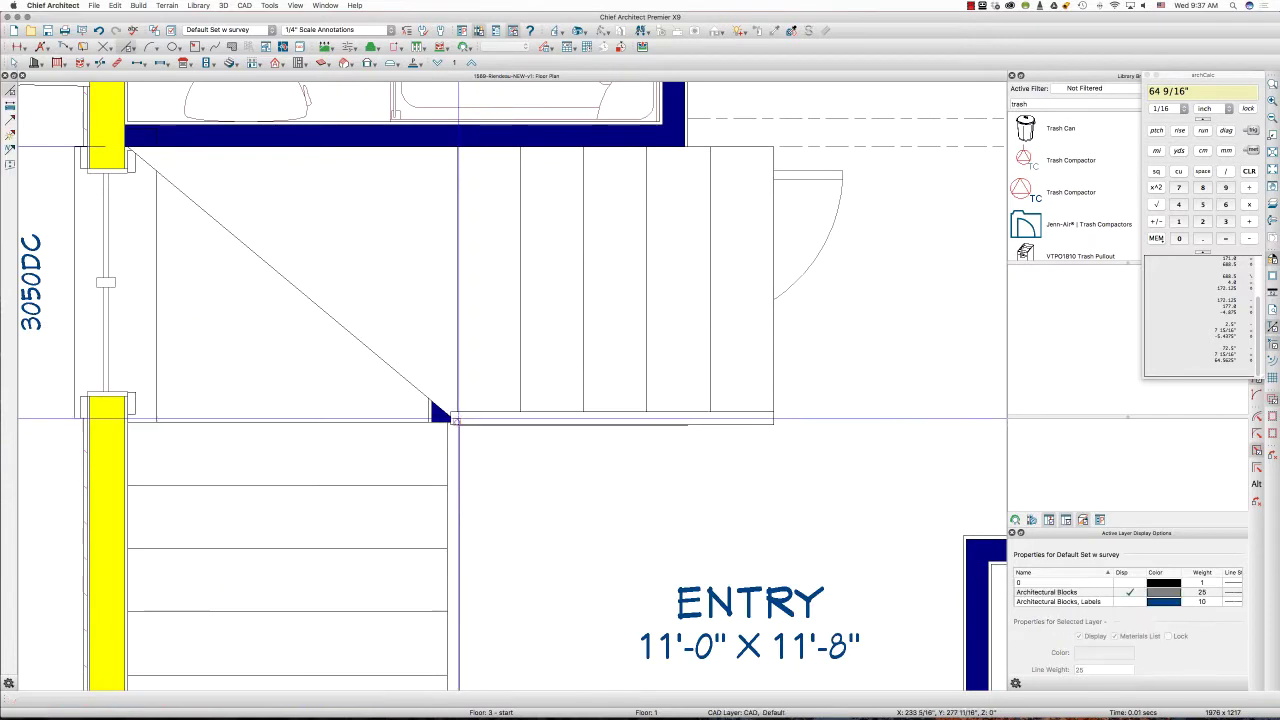
{"action": "left_click_drag", "start_coordinate": [457, 422], "coordinate": [456, 150]}
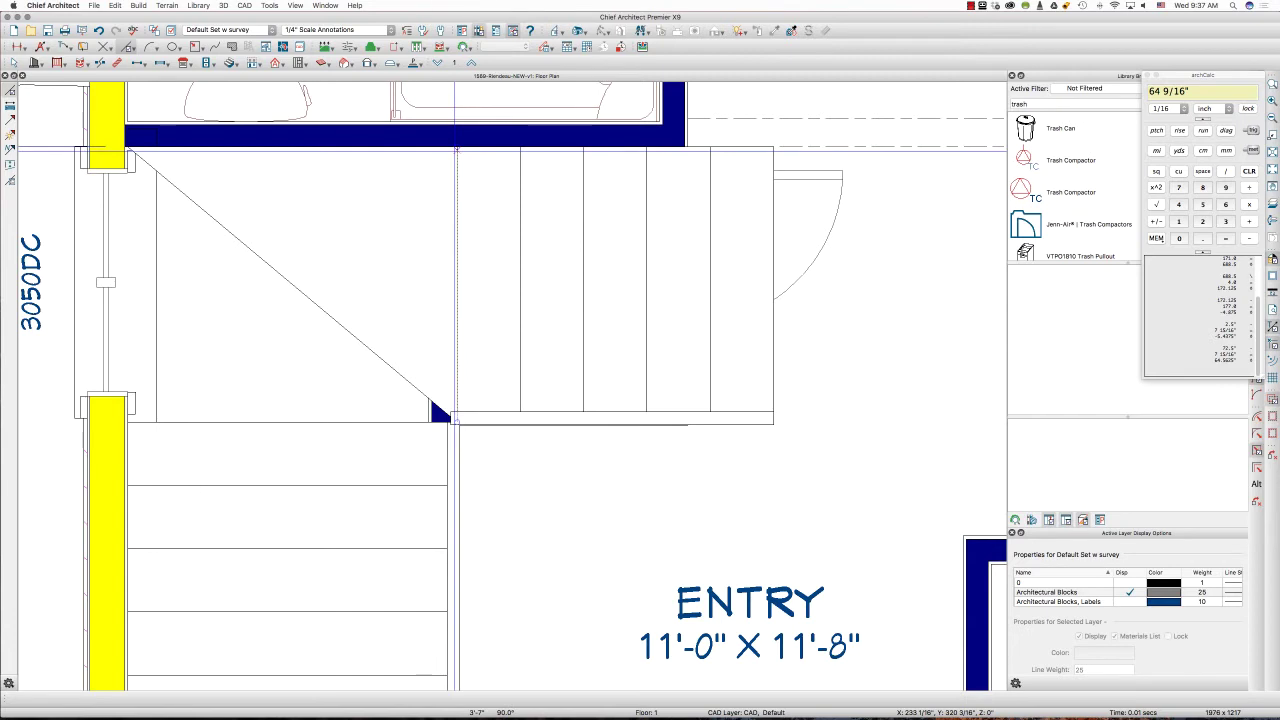
- Narrow the upper flight beside the bathroom wall to 3'-7" and align the triangular landing's bathroom-side edge with it
{"action": "left_click", "coordinate": [547, 146]}
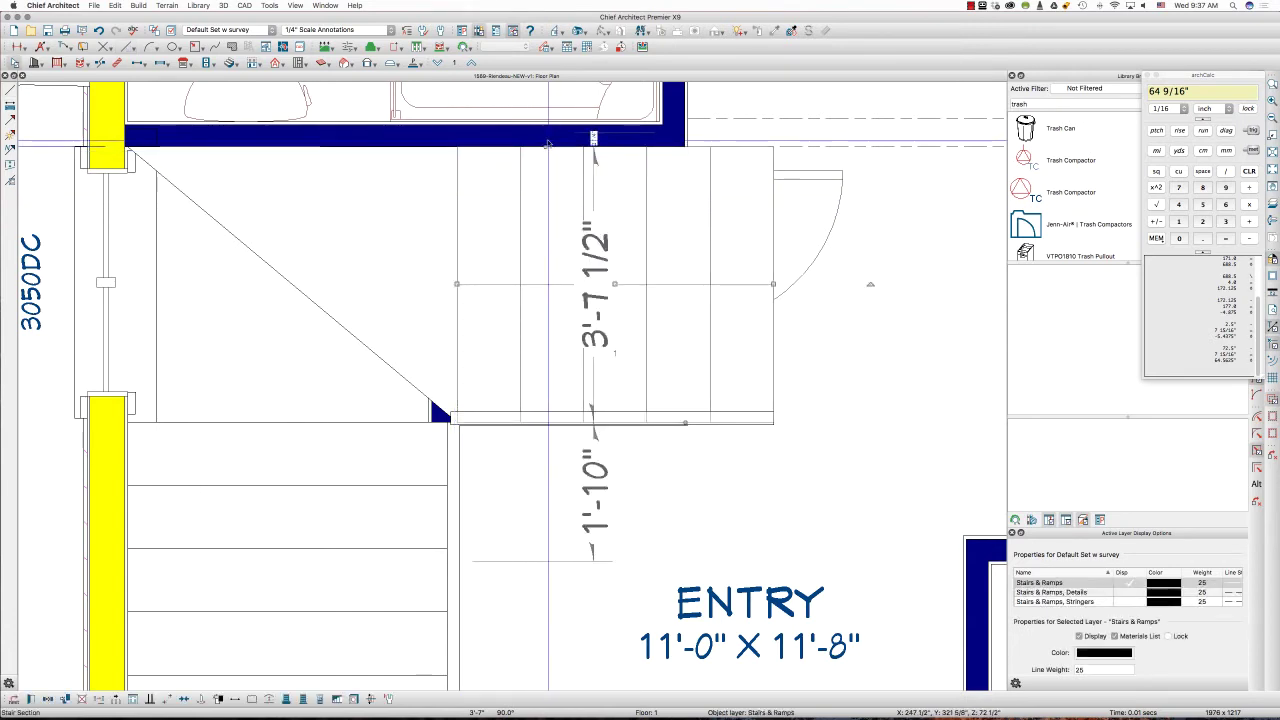
{"action": "left_click_drag", "start_coordinate": [547, 146], "coordinate": [546, 152]}
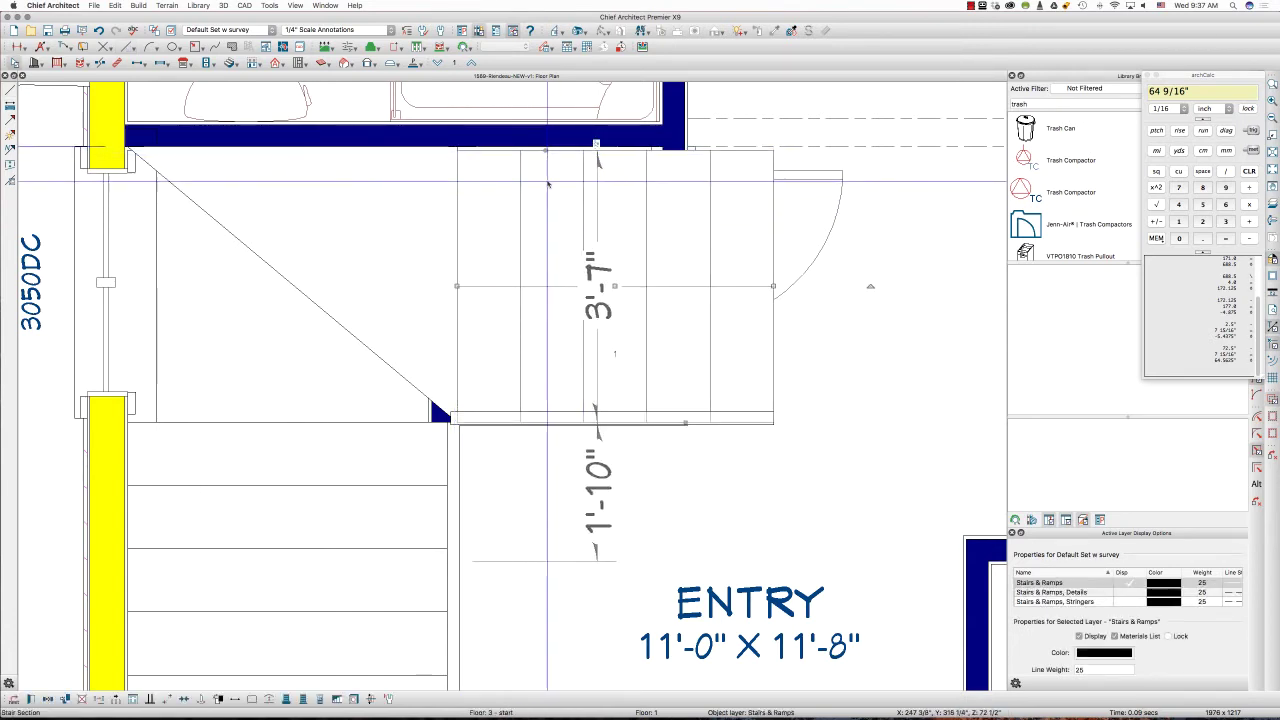
{"action": "left_click", "coordinate": [336, 155]}
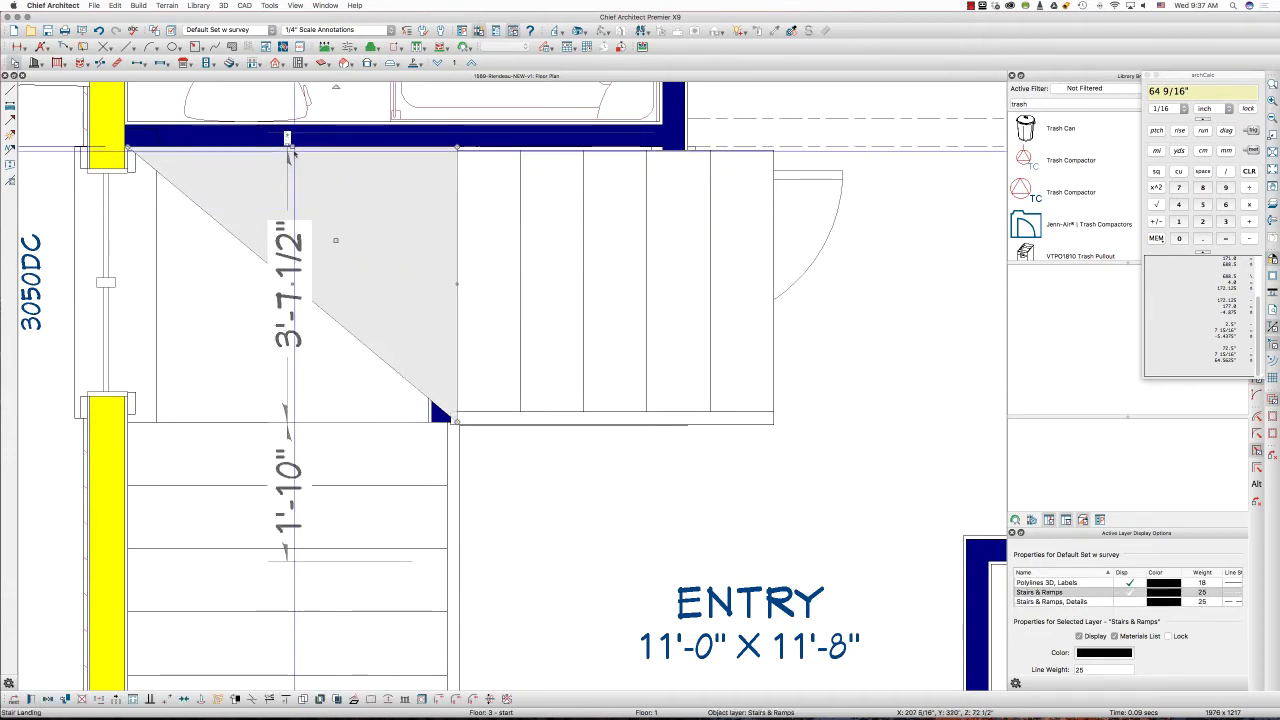
{"action": "mouse_move", "coordinate": [292, 148]}
{"action": "left_mouse_down"}
{"action": "mouse_move", "coordinate": [293, 161]}
{"action": "mouse_move", "coordinate": [289, 150]}
{"action": "left_mouse_up"}
{"action": "left_click", "coordinate": [547, 234]}
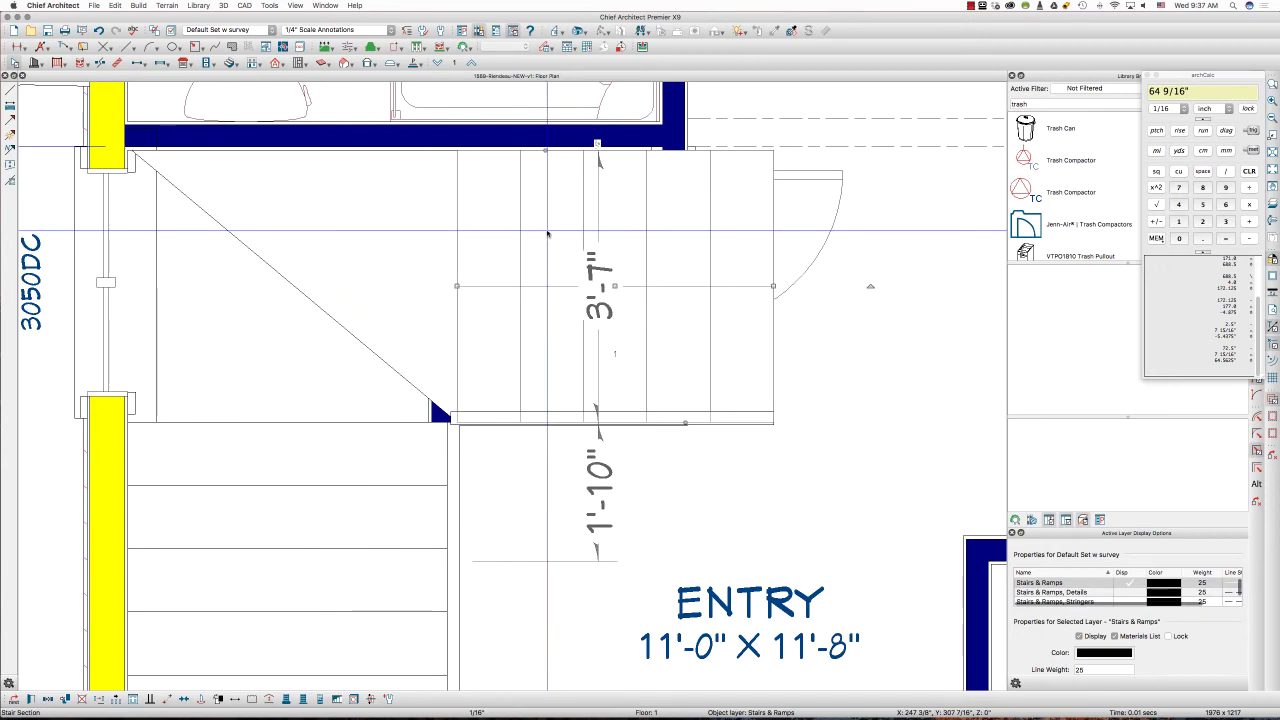
{"action": "double_click", "coordinate": [547, 234]}
{"action": "key", "text": "Escape"}
{"action": "key", "text": "Escape"}
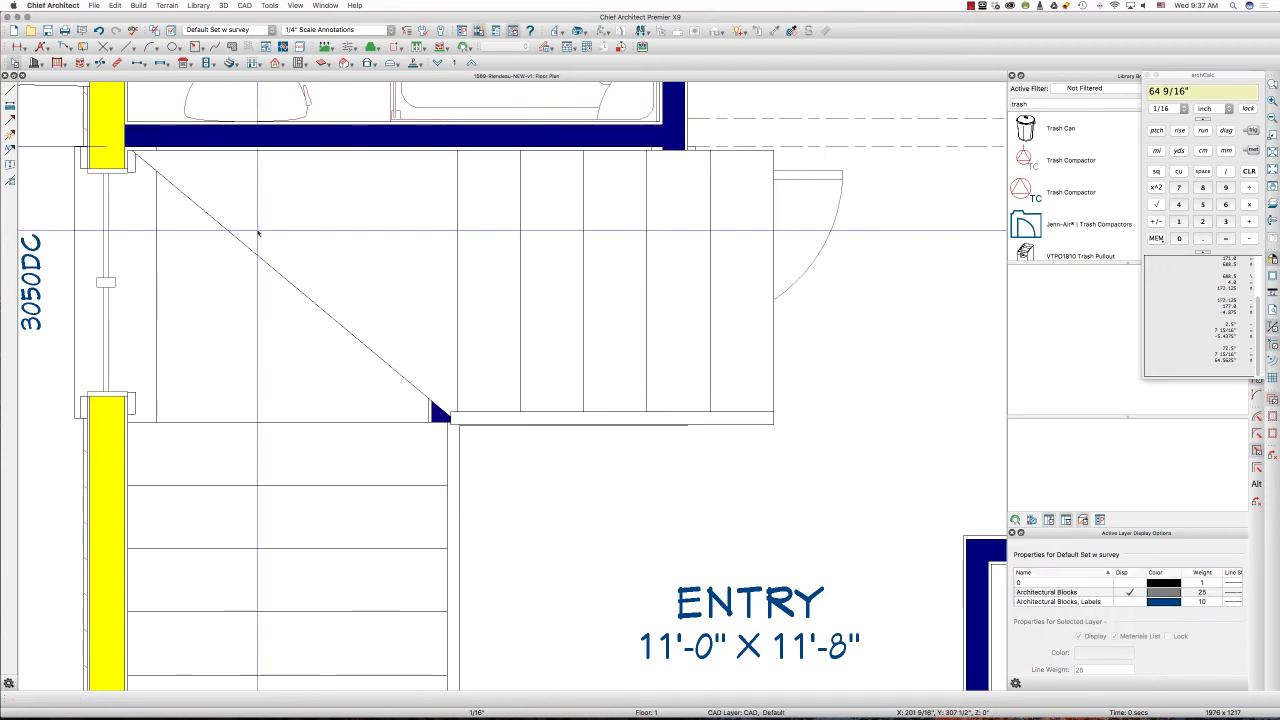
- Move the triangular landing's narrow corner onto the inner face of the exterior wall above the 3050DC window
{"action": "left_click", "coordinate": [258, 233]}
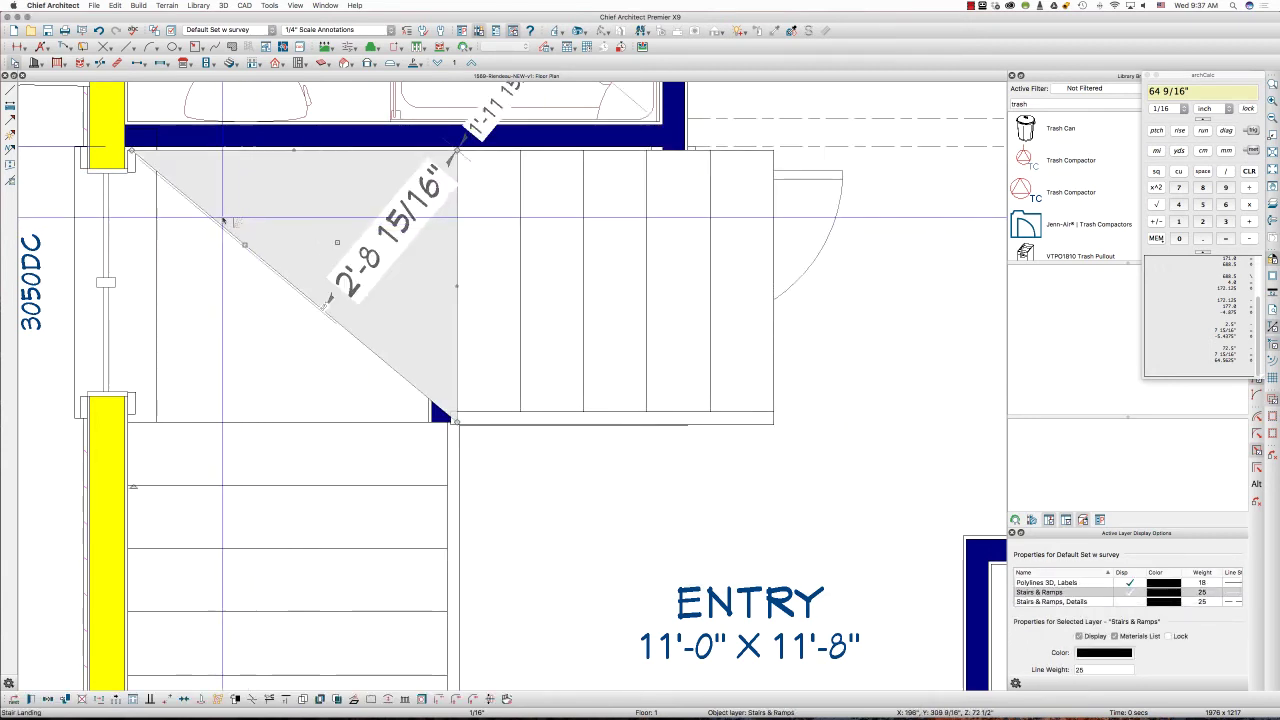
{"action": "scroll", "coordinate": [130, 150], "scroll_direction": "up", "scroll_amount": 5}
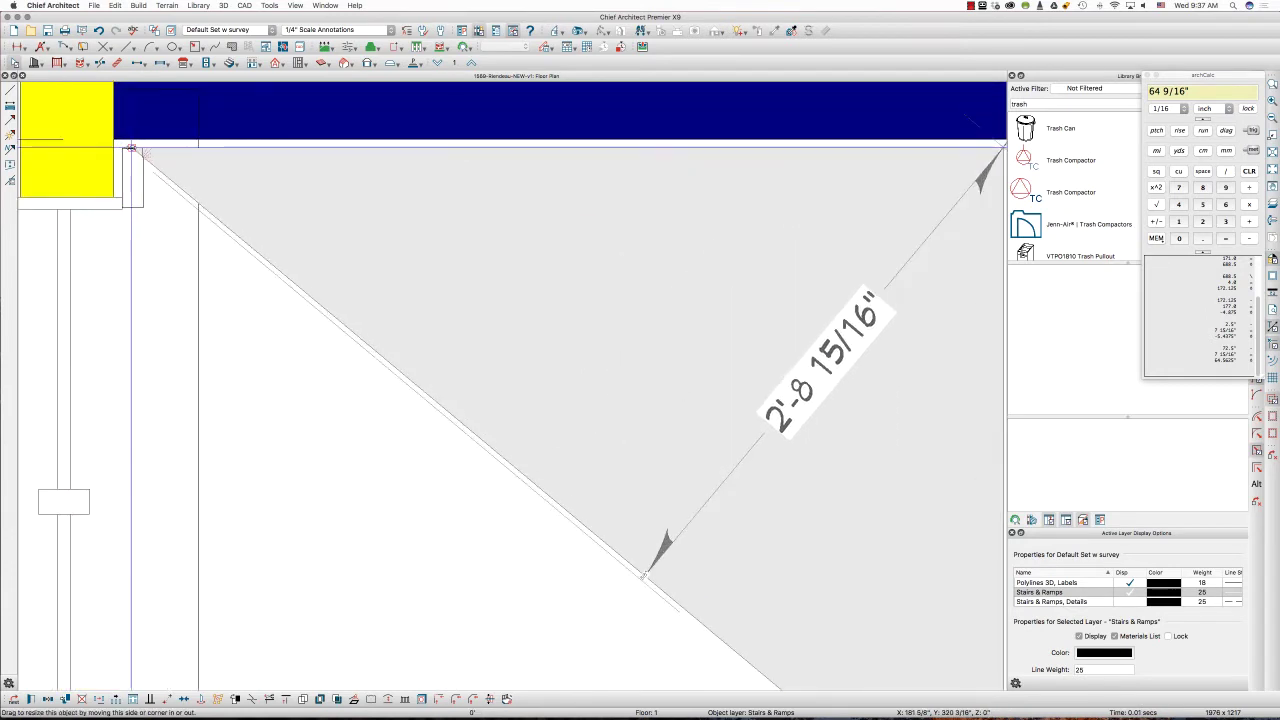
{"action": "left_click_drag", "start_coordinate": [131, 148], "coordinate": [124, 149]}
{"action": "scroll", "coordinate": [124, 149], "scroll_direction": "down", "scroll_amount": 5}
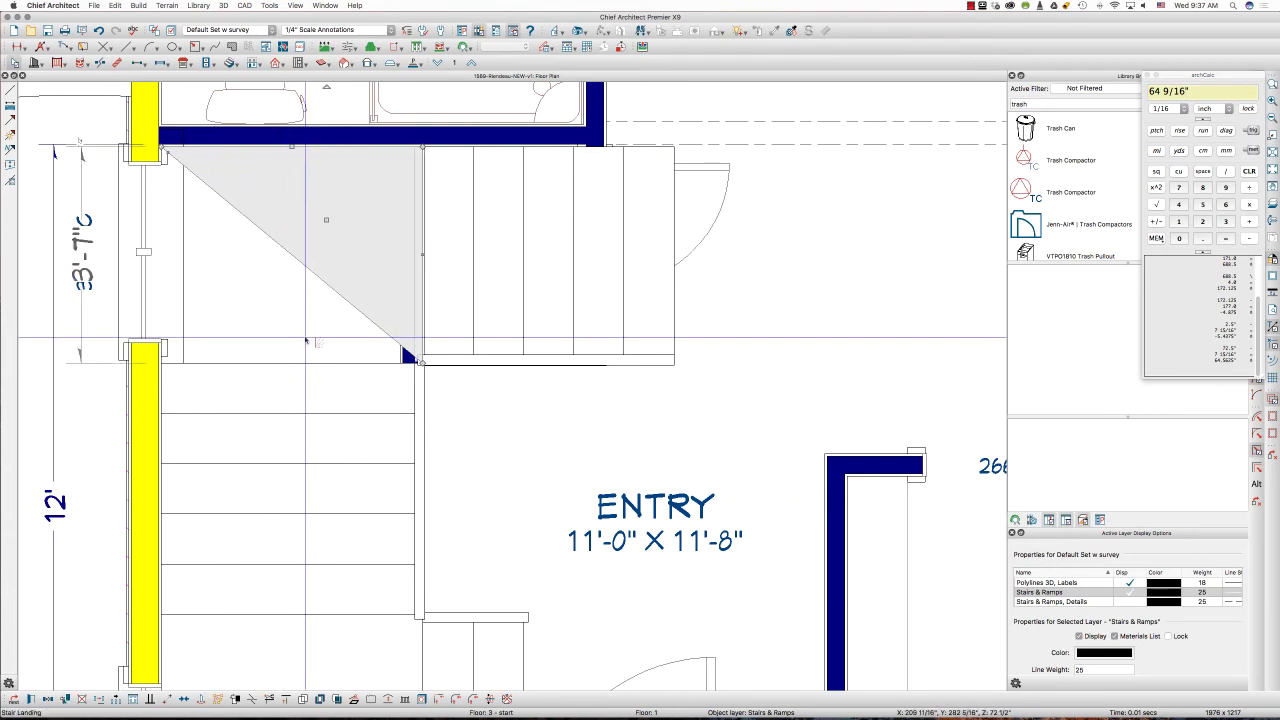
- Duplicate the triangular landing in place and reshape the copy to fill the opposite triangle between the window wall, the diagonal and the middle flight
{"action": "left_click_drag", "start_coordinate": [426, 366], "coordinate": [161, 363]}
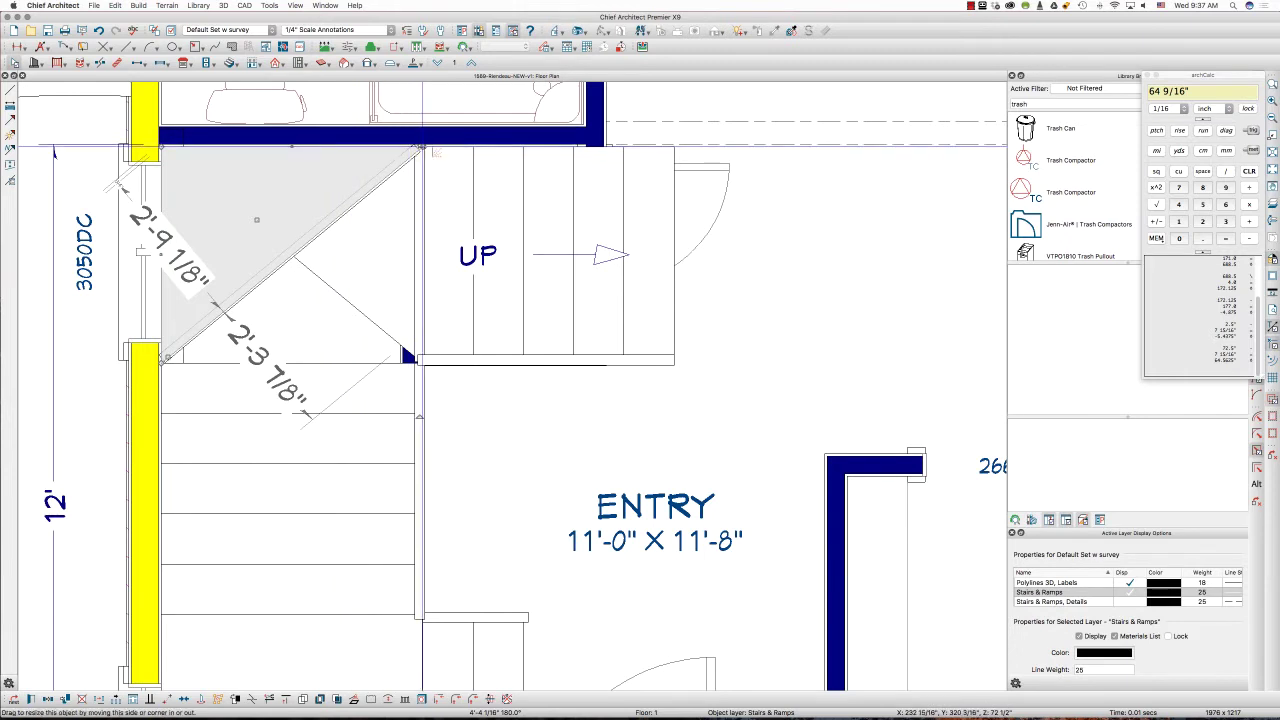
{"action": "left_click_drag", "start_coordinate": [420, 148], "coordinate": [420, 366]}
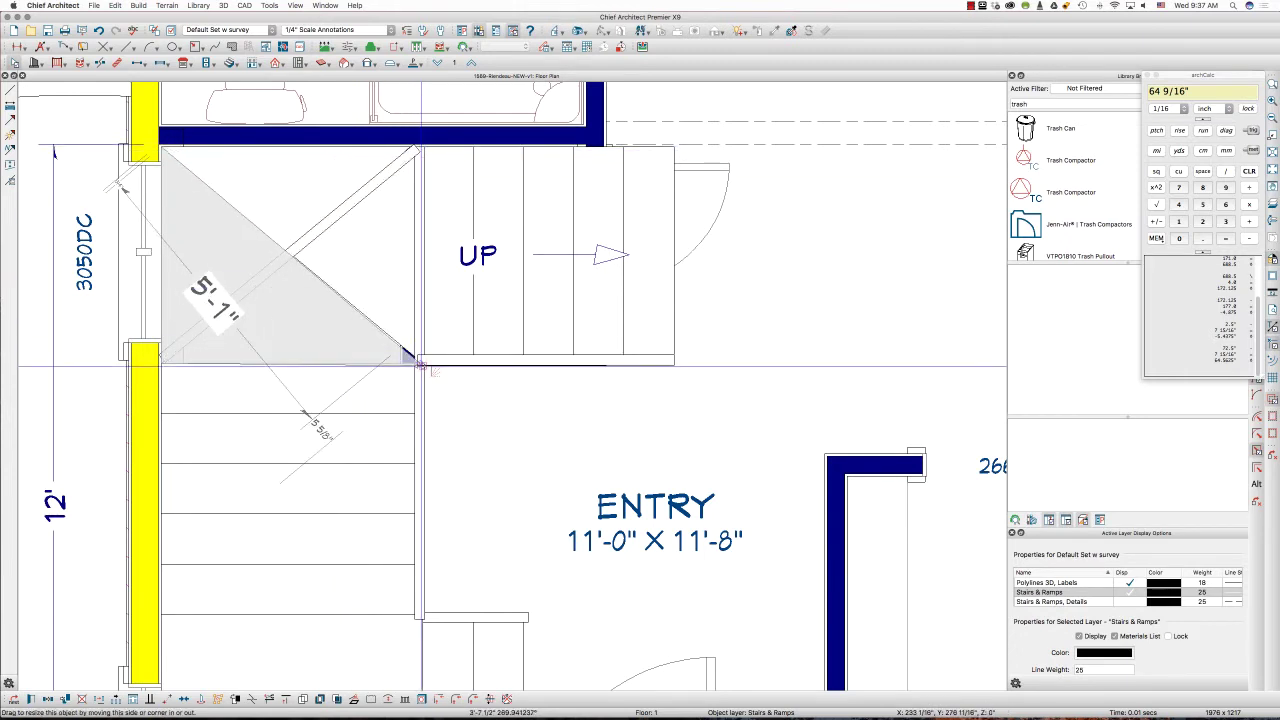
{"action": "scroll", "coordinate": [422, 366], "scroll_direction": "up", "scroll_amount": 6}
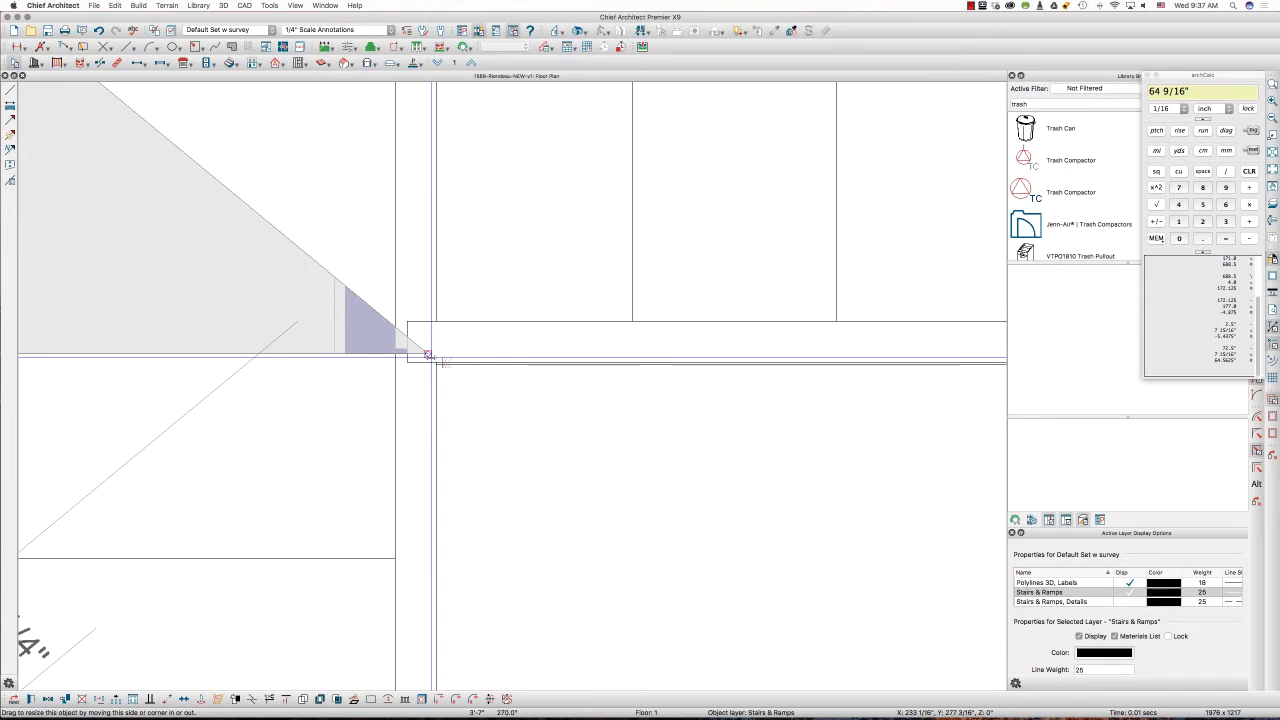
{"action": "scroll", "coordinate": [428, 355], "scroll_direction": "down", "scroll_amount": 5}
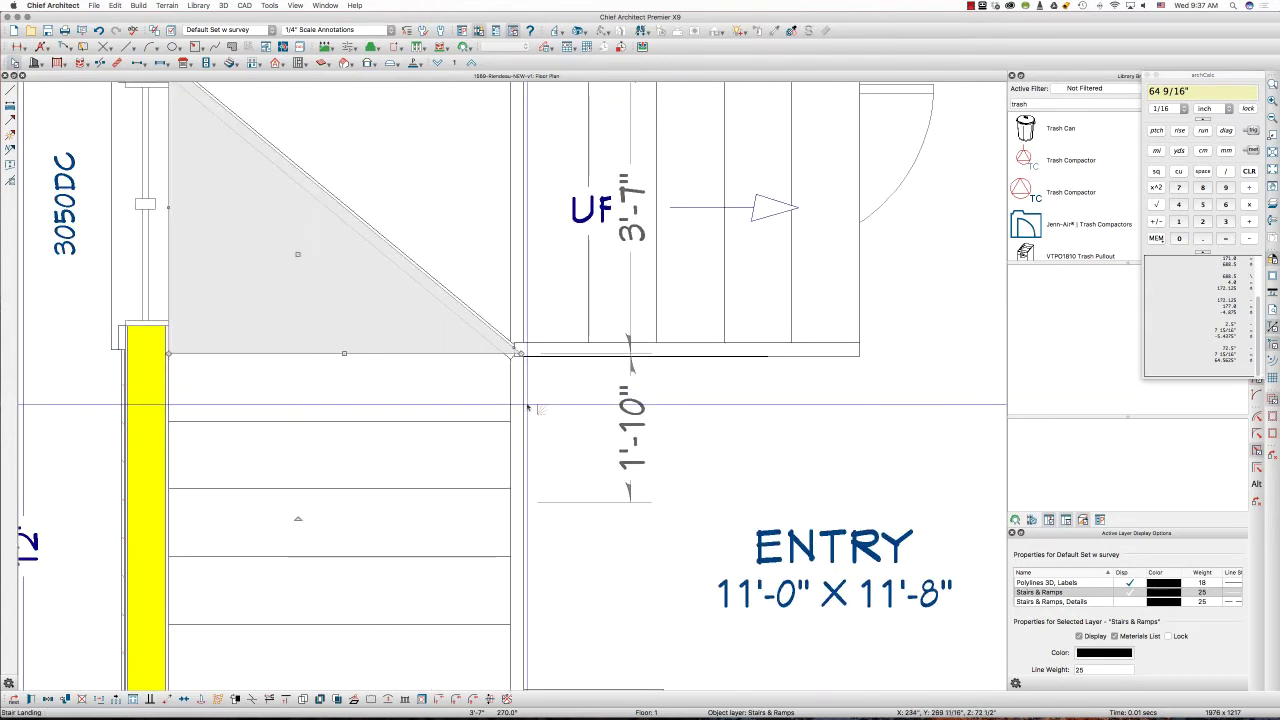
{"action": "scroll", "coordinate": [521, 410], "scroll_direction": "down", "scroll_amount": 1}
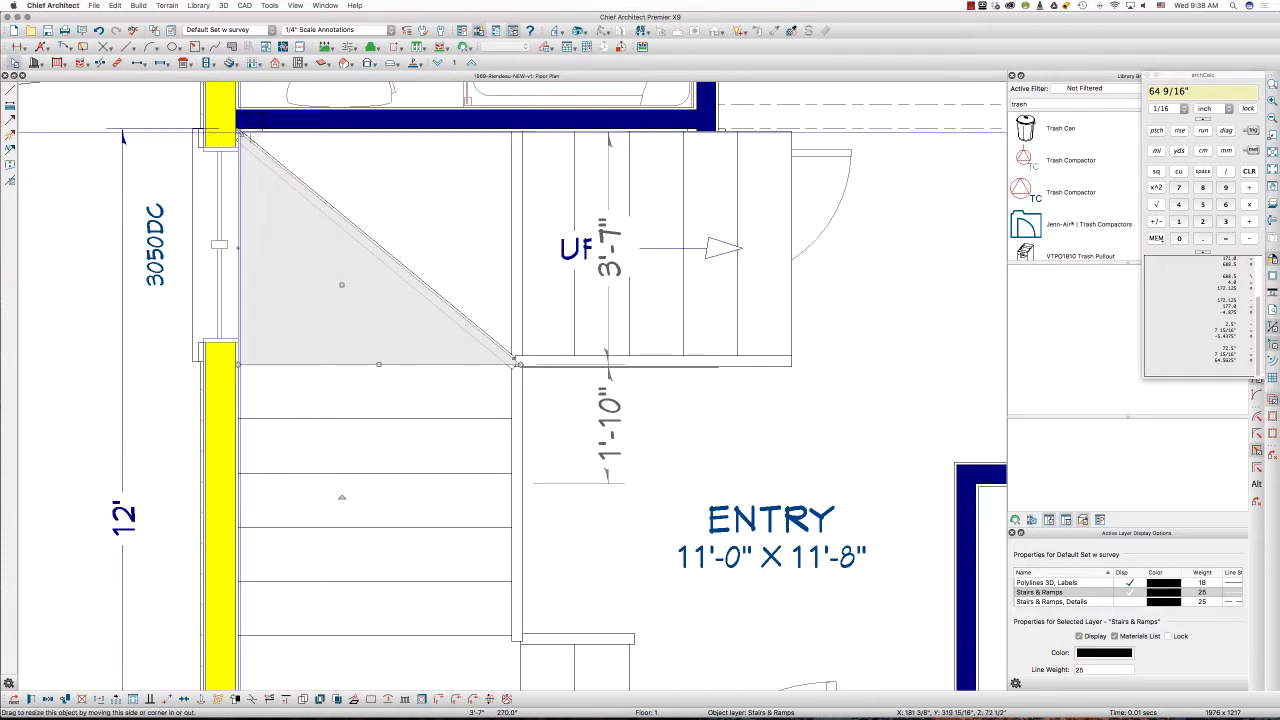
- Remove the railing from the lower triangular landing's diagonal edge and set that landing's top height to 64 9/16"
{"action": "left_click", "coordinate": [381, 247]}
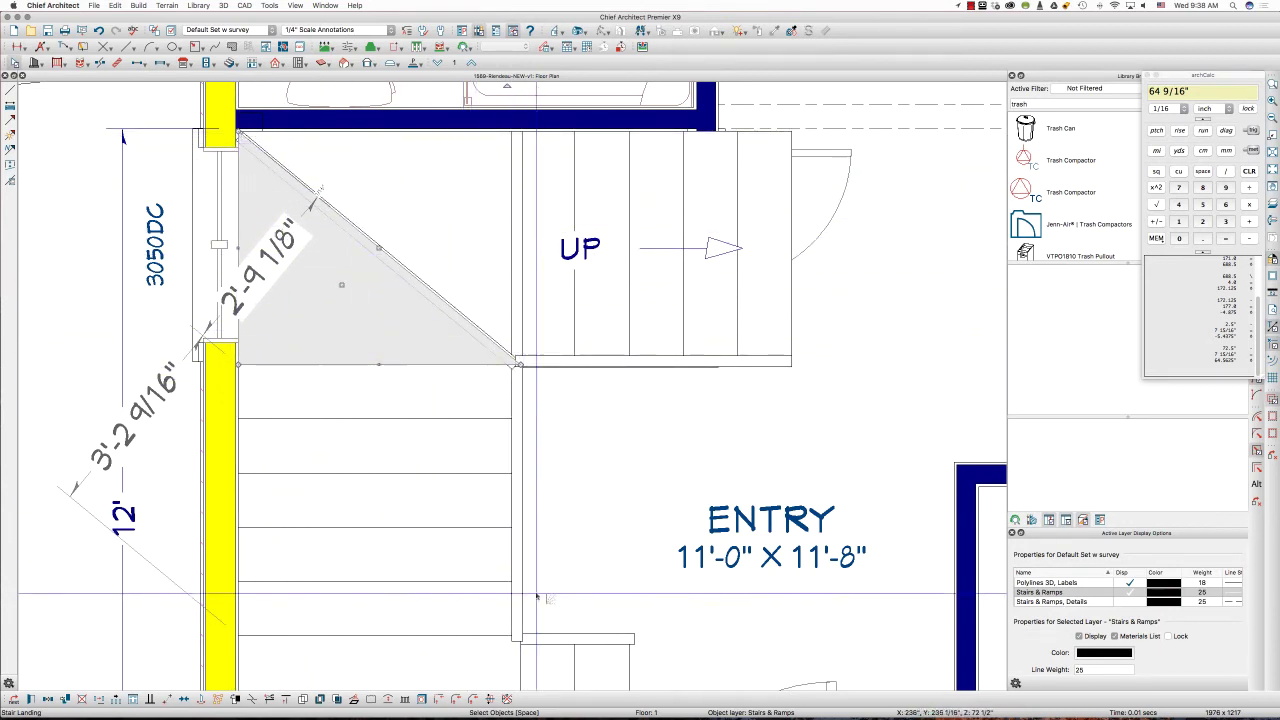
{"action": "left_click", "coordinate": [507, 699]}
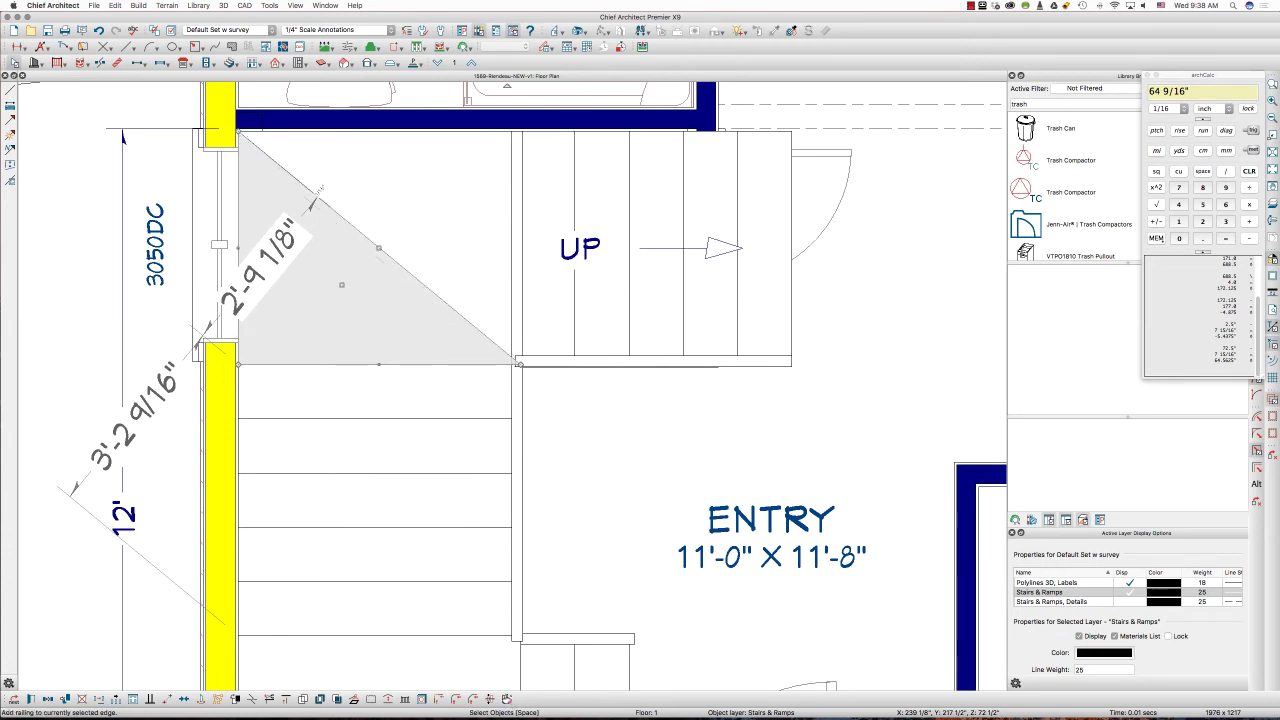
{"action": "left_click", "coordinate": [405, 269]}
{"action": "double_click", "coordinate": [387, 295]}
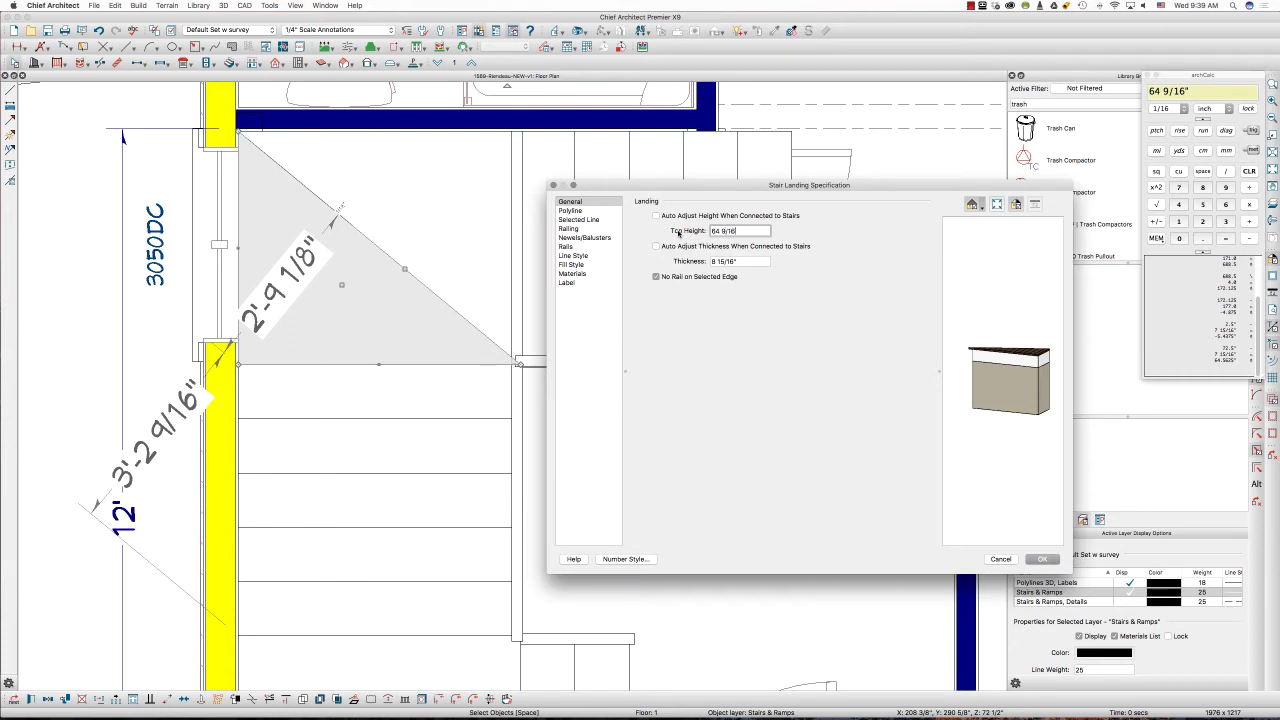
{"action": "left_click", "coordinate": [1040, 560]}
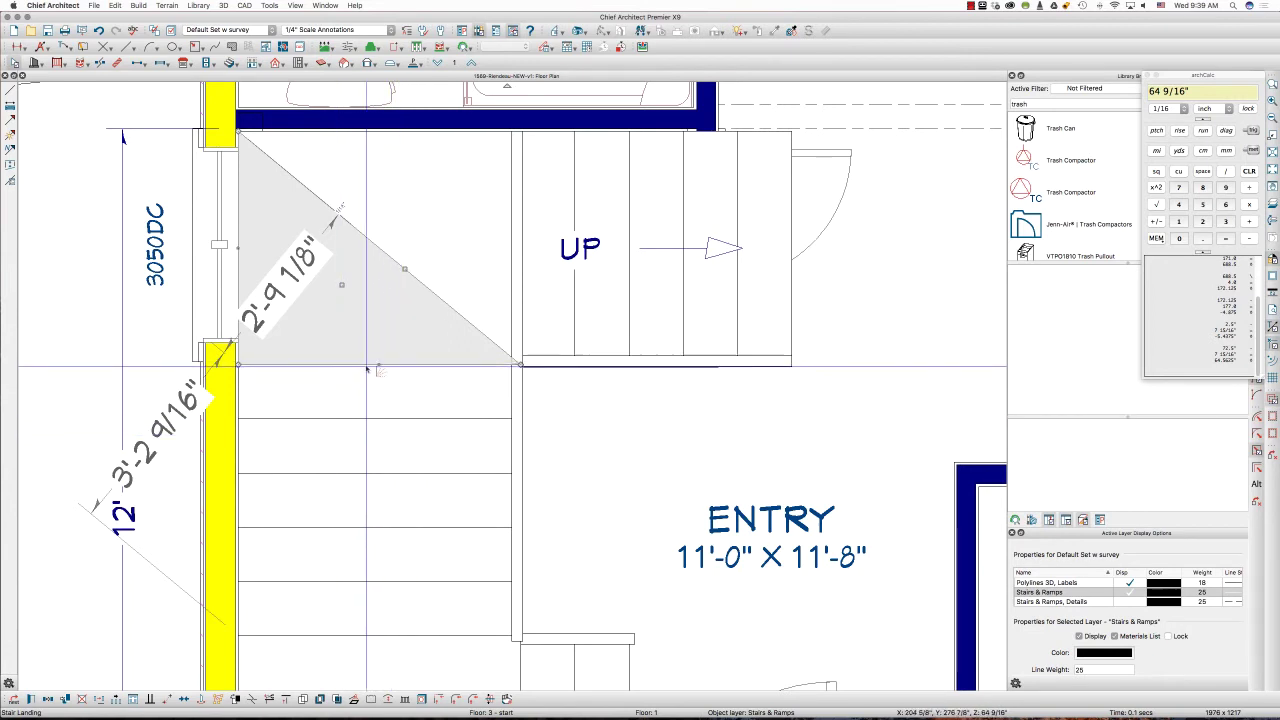
- Compare the section heights and riser heights in the middle and upper flights' specifications, leaving both without changes
{"action": "left_click", "coordinate": [395, 462]}
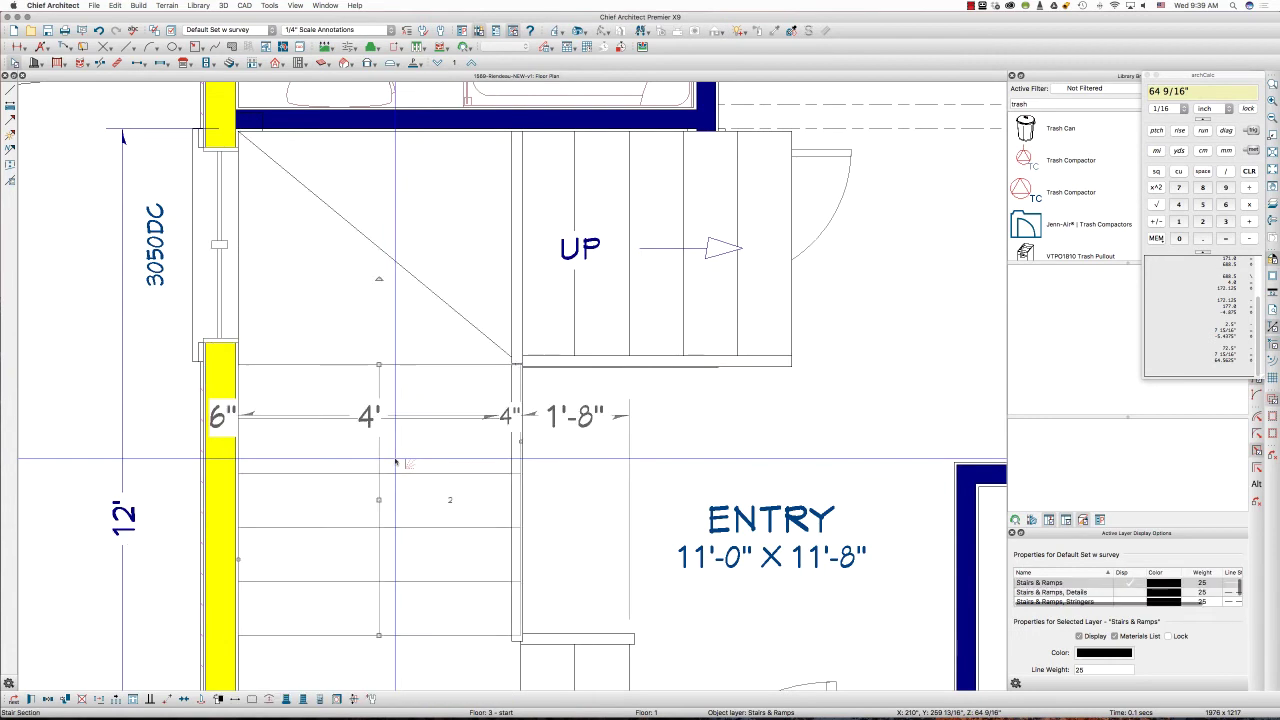
{"action": "double_click", "coordinate": [395, 462]}
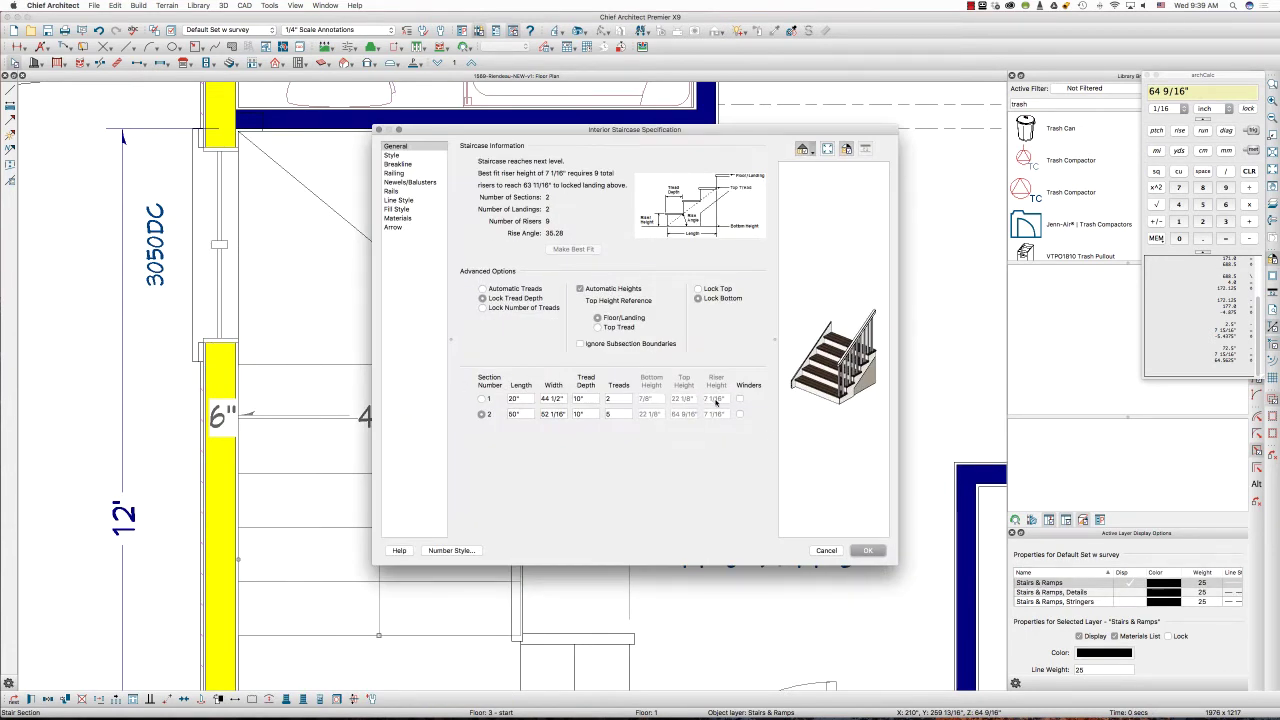
{"action": "left_click", "coordinate": [841, 552]}
{"action": "left_click", "coordinate": [768, 238]}
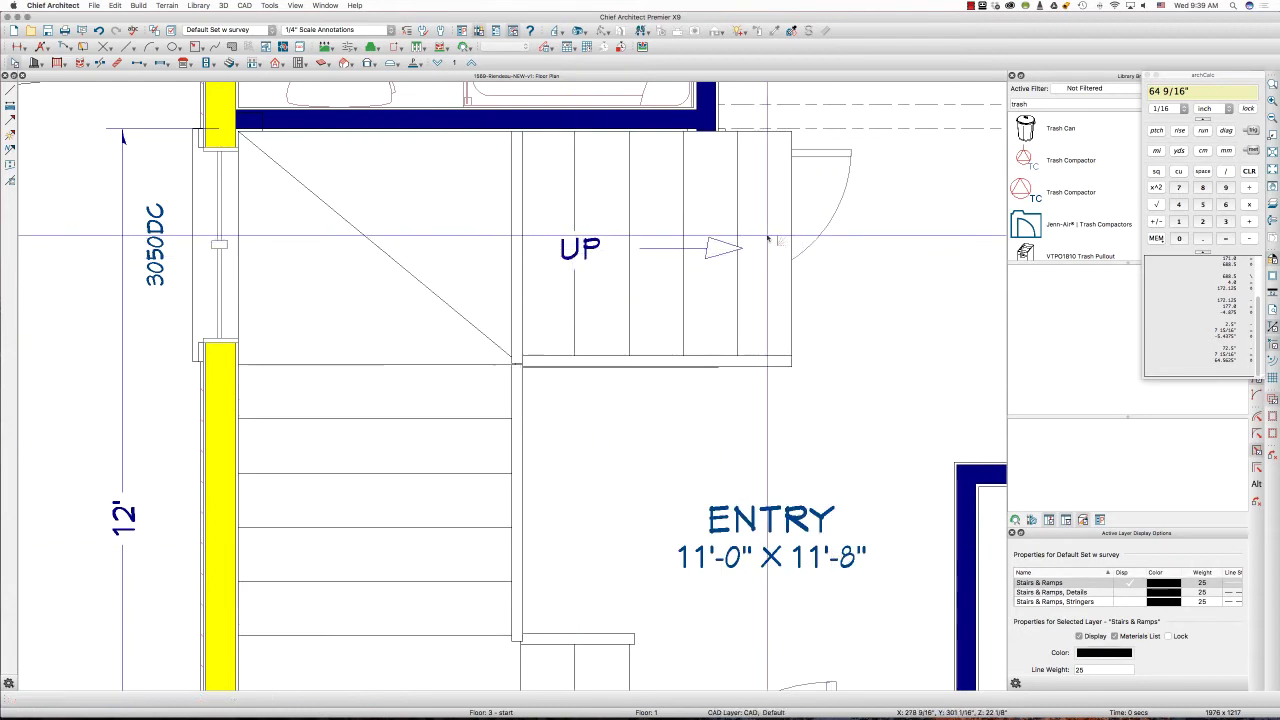
{"action": "double_click", "coordinate": [768, 238]}
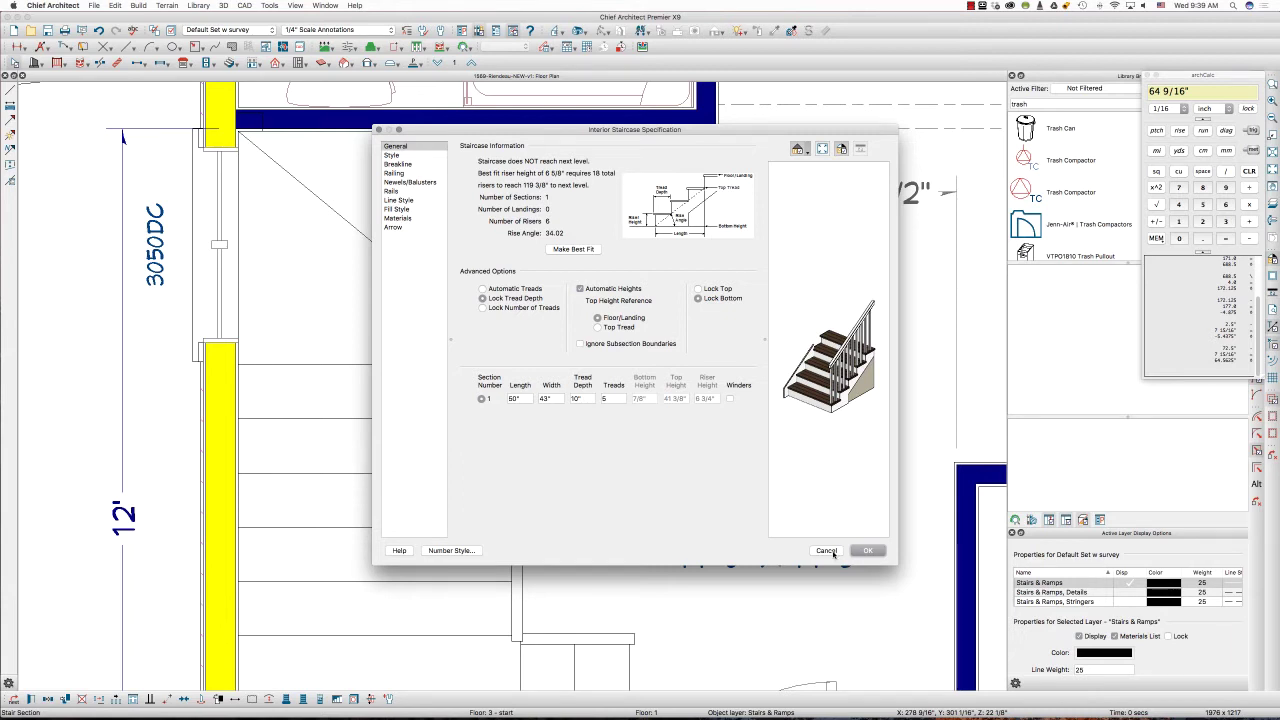
{"action": "left_click", "coordinate": [828, 551]}
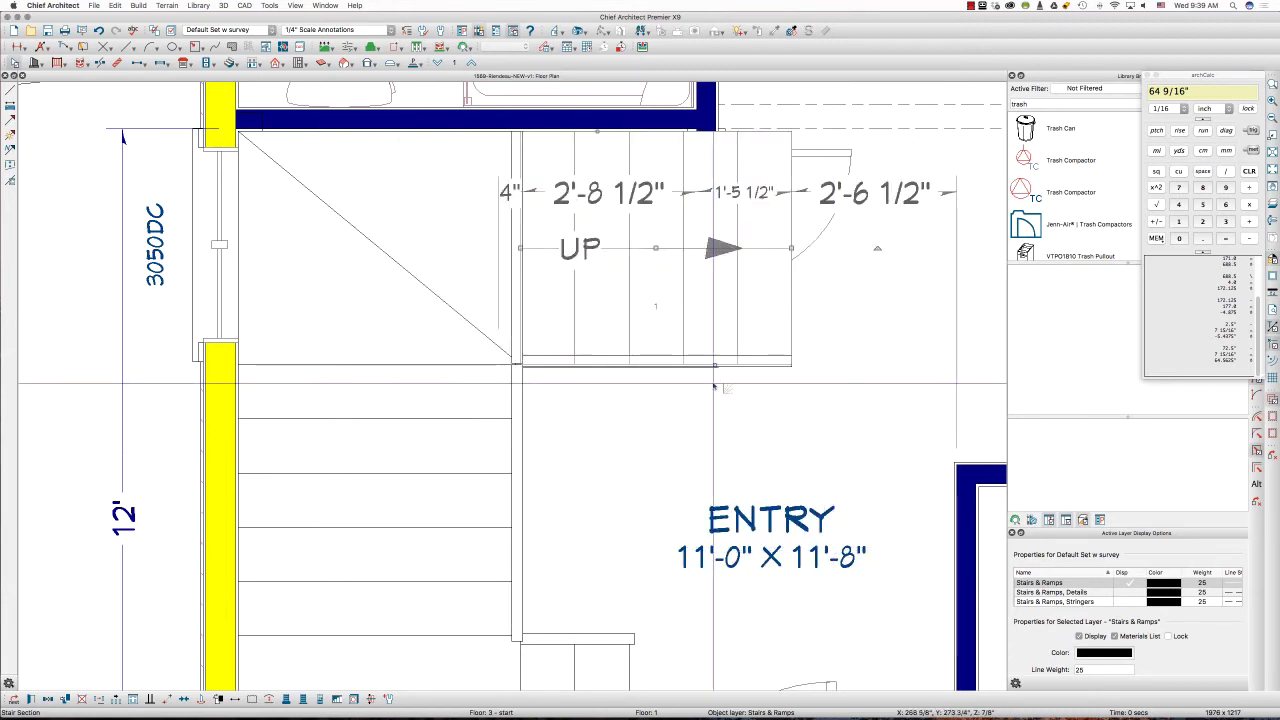
{"action": "double_click", "coordinate": [425, 482]}
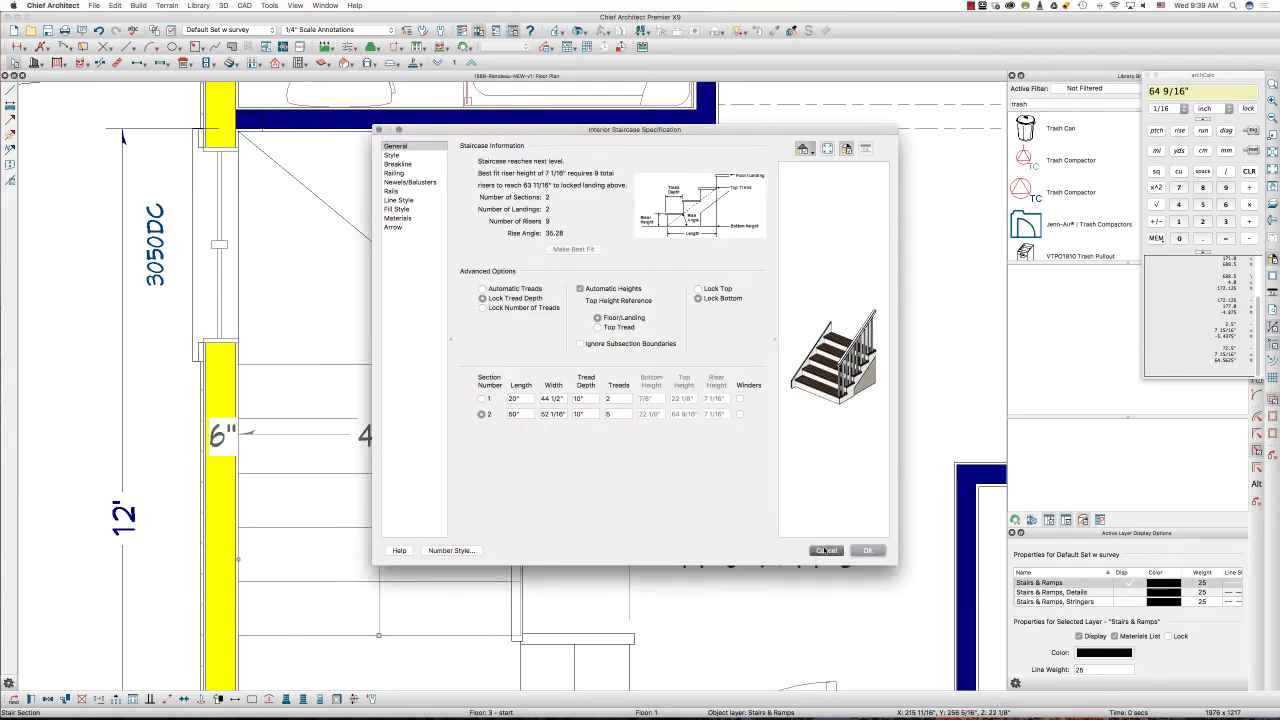
{"action": "left_click", "coordinate": [828, 551]}
- Check the upper triangular landing's height in its specification and remove the railing from its edge facing the upper flight
{"action": "left_click", "coordinate": [393, 253]}
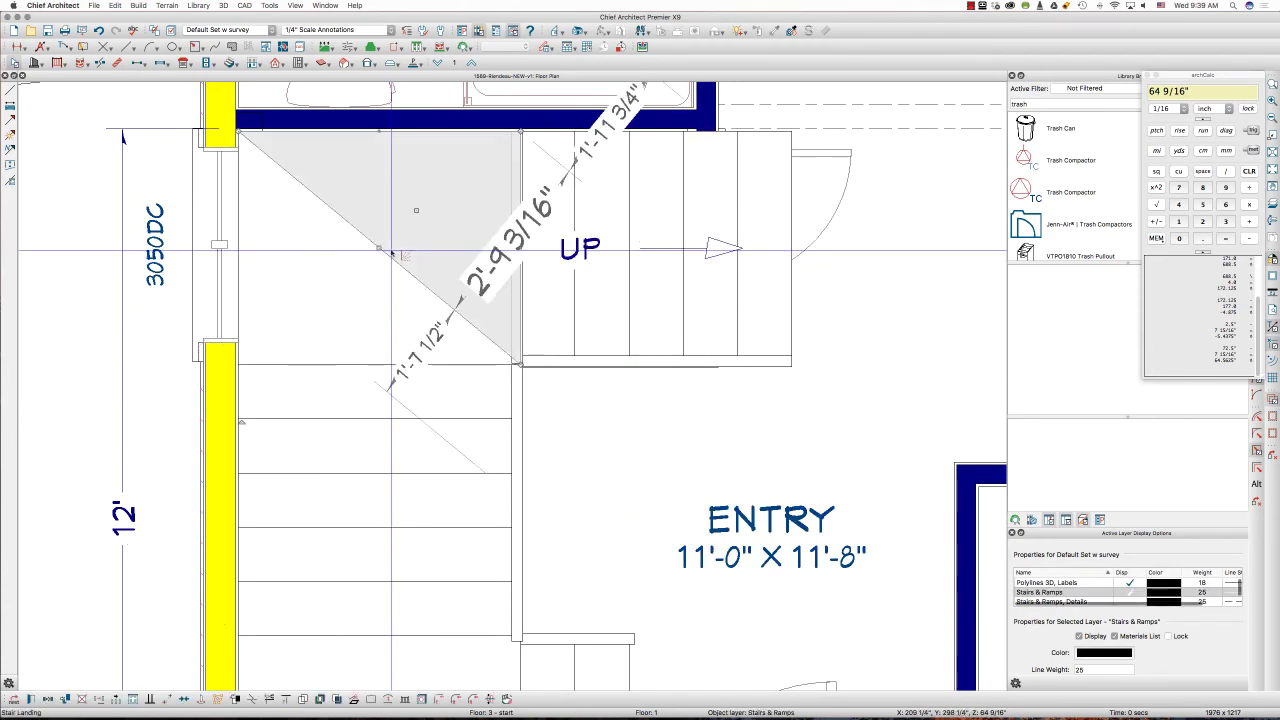
{"action": "double_click", "coordinate": [393, 253]}
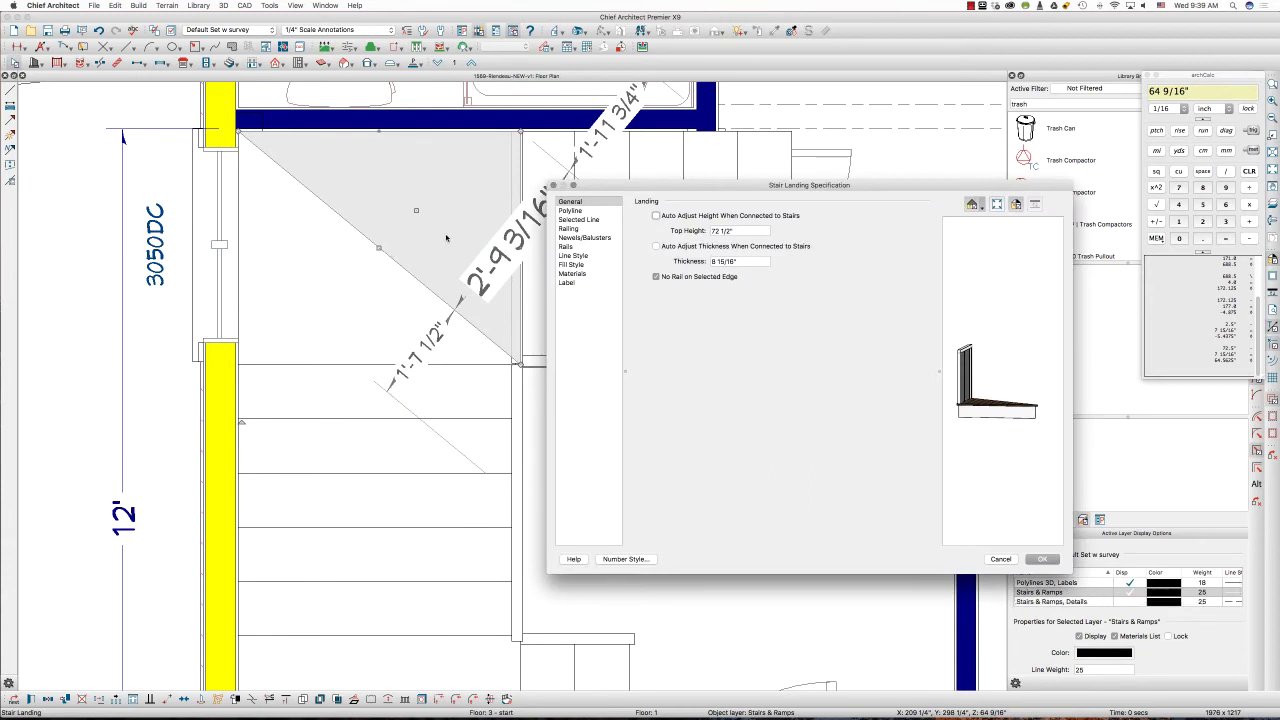
{"action": "left_click", "coordinate": [1004, 559]}
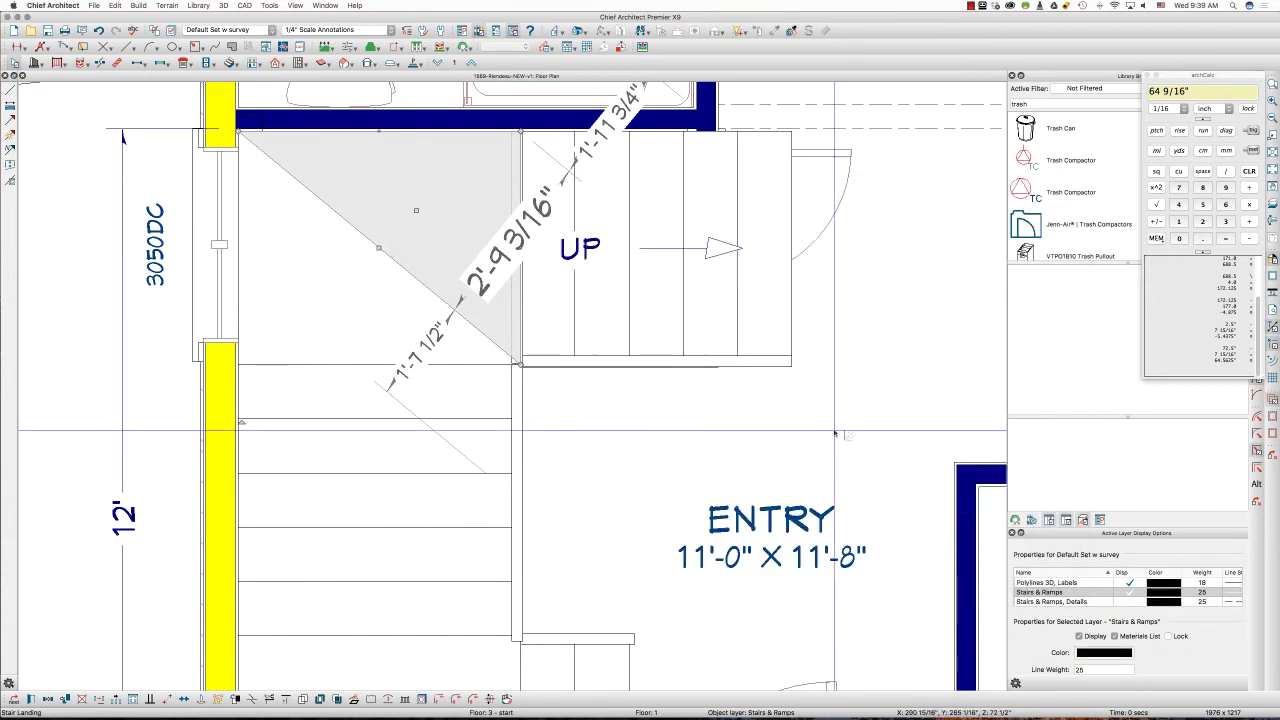
{"action": "left_click", "coordinate": [521, 248]}
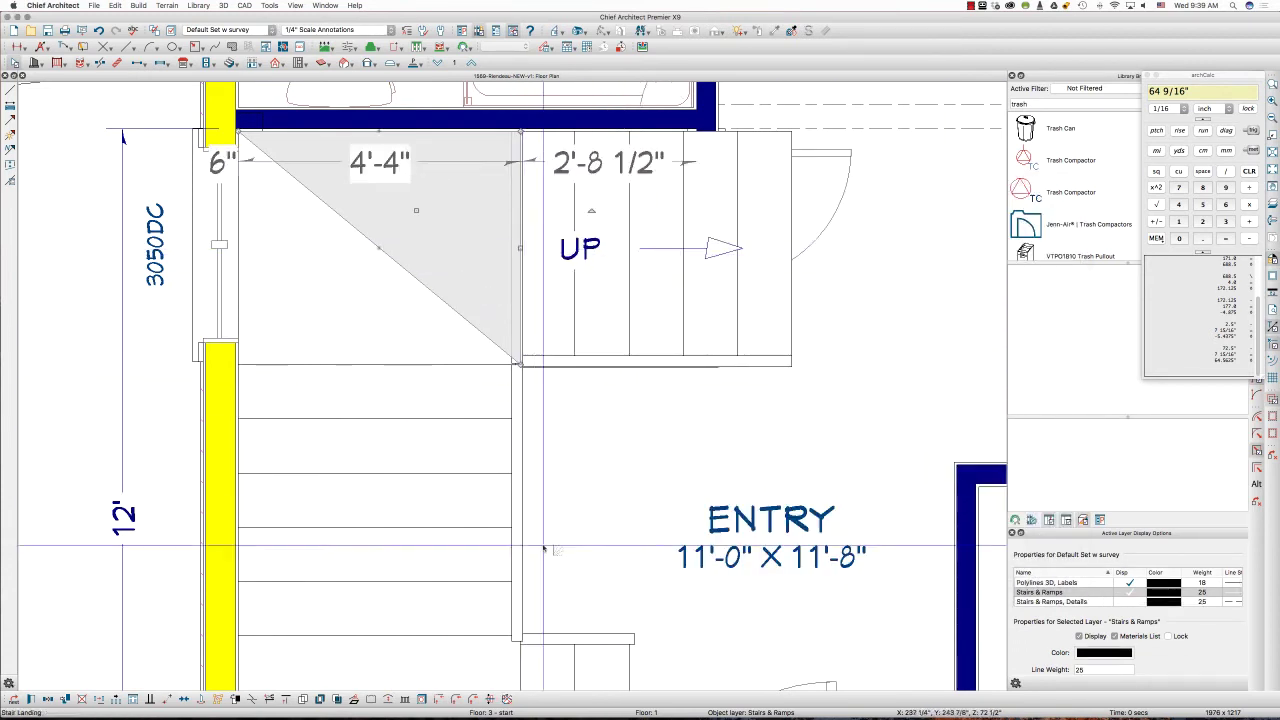
{"action": "left_click", "coordinate": [507, 699]}
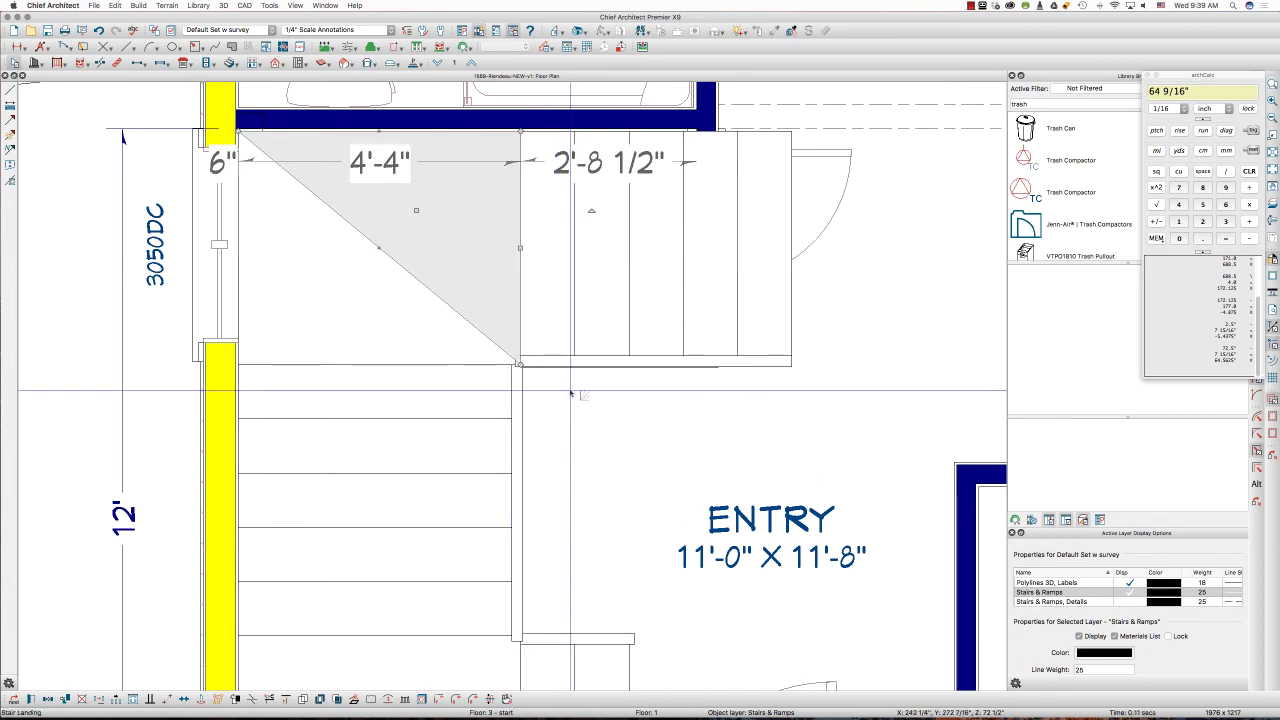
- Pull the upper flight away from the upper triangular landing, reattach it to that landing's edge, and open the flight's specification
{"action": "left_click", "coordinate": [761, 292]}
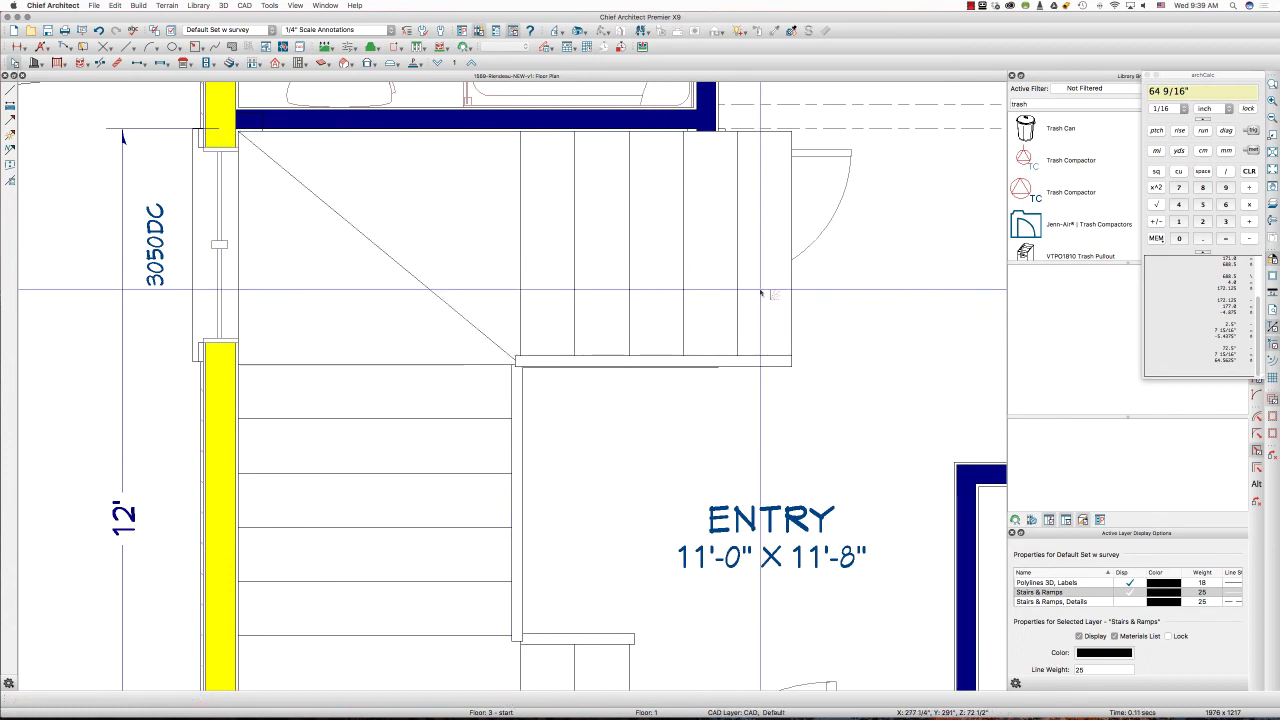
{"action": "left_click_drag", "start_coordinate": [655, 247], "coordinate": [706, 247]}
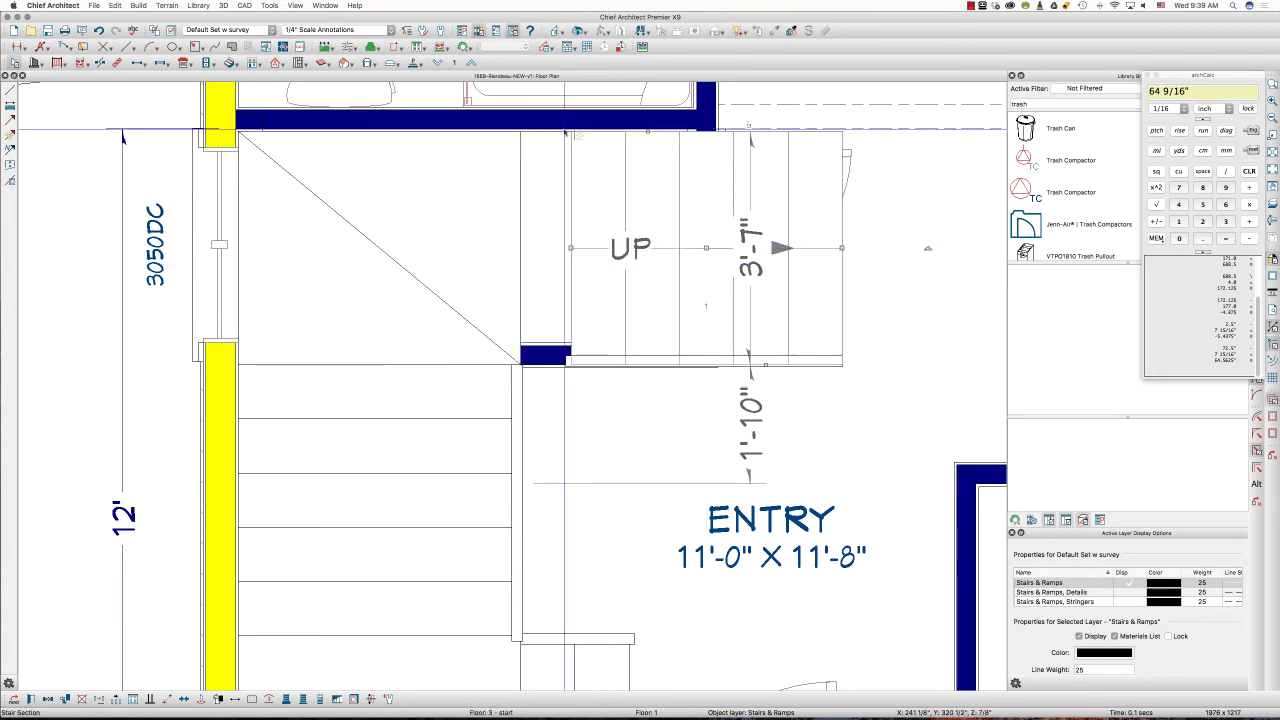
{"action": "scroll", "coordinate": [566, 131], "scroll_direction": "up", "scroll_amount": 2}
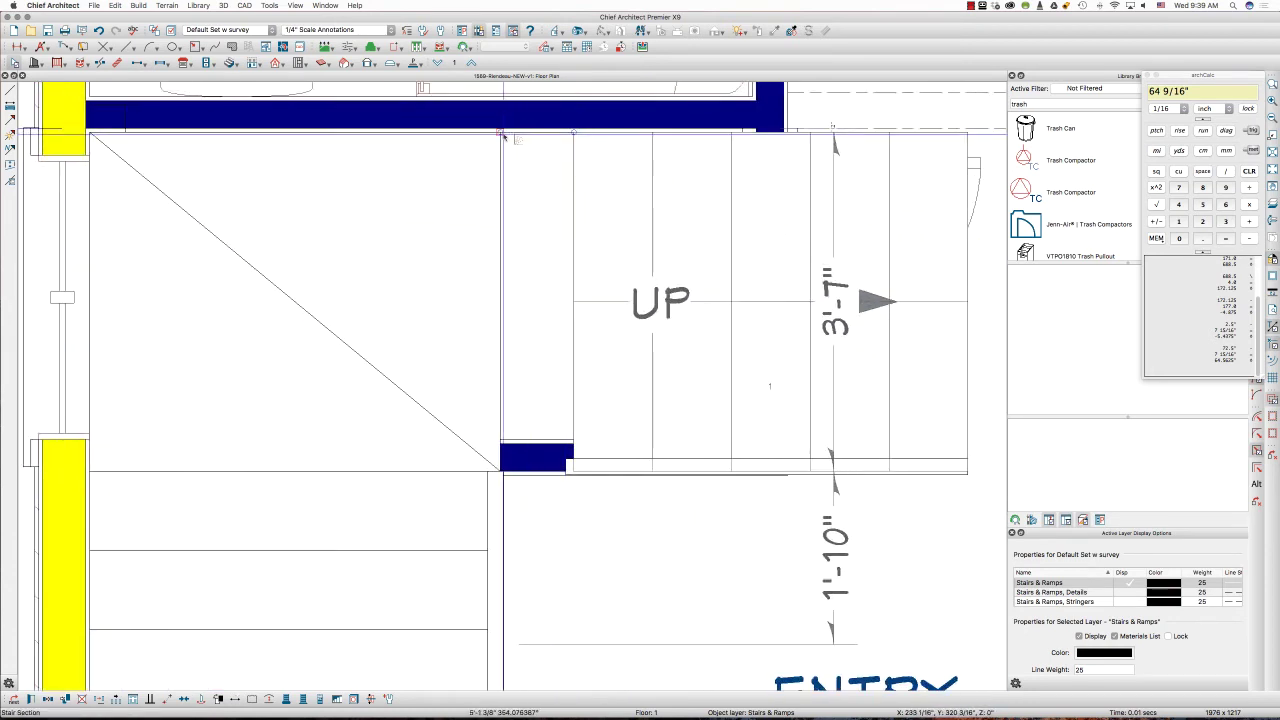
{"action": "left_click_drag", "start_coordinate": [502, 133], "coordinate": [584, 213]}
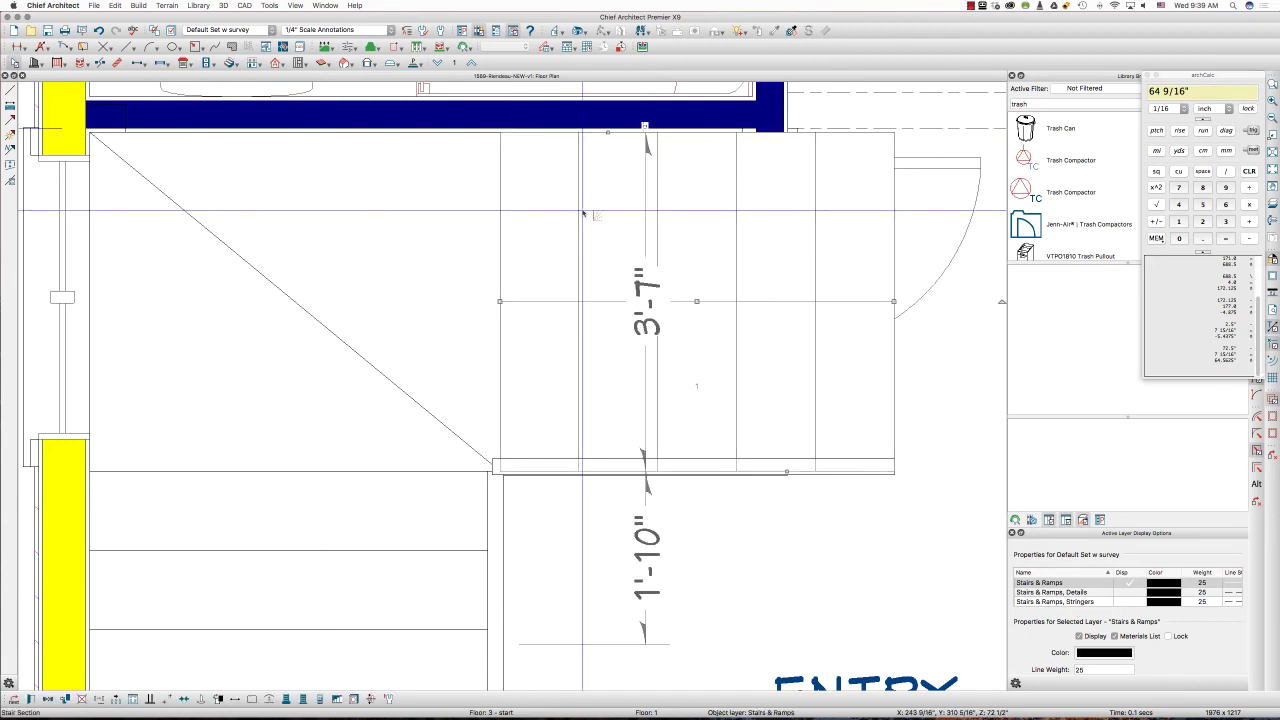
{"action": "double_click", "coordinate": [583, 213]}
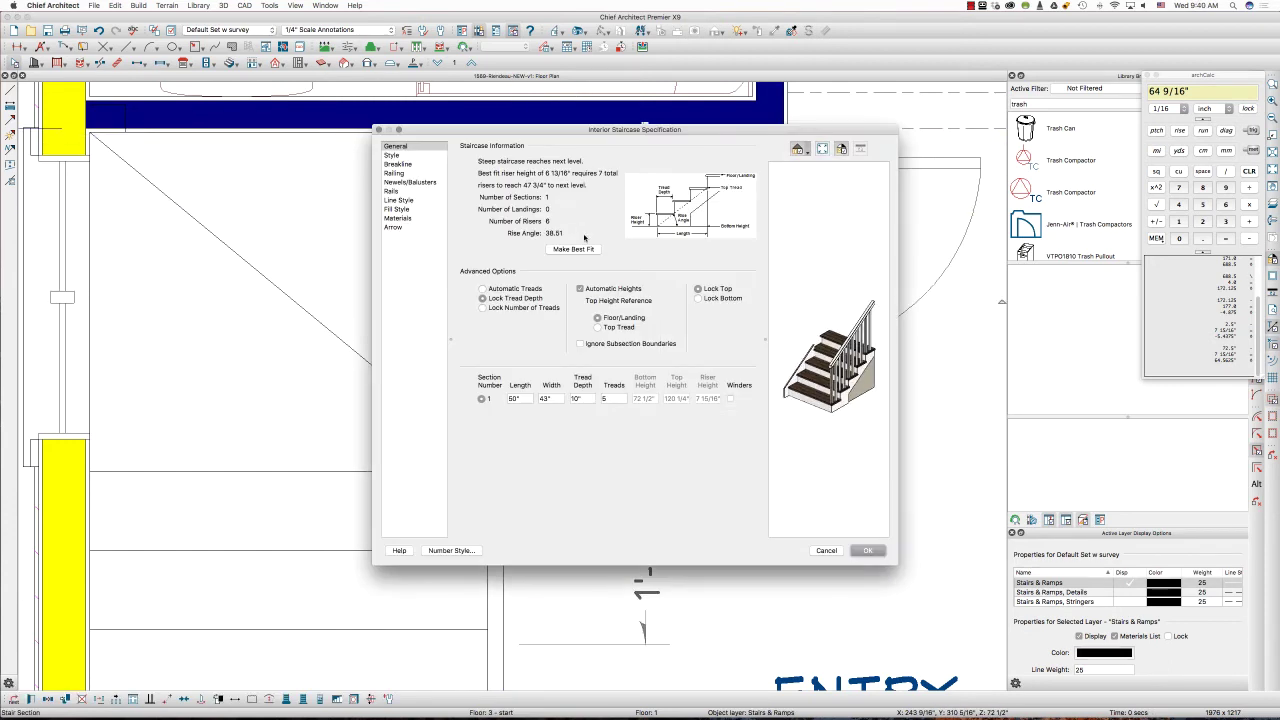
- Review the specifications of the upper and middle flights, trying the best fit on the upper one
{"action": "left_click", "coordinate": [571, 249]}
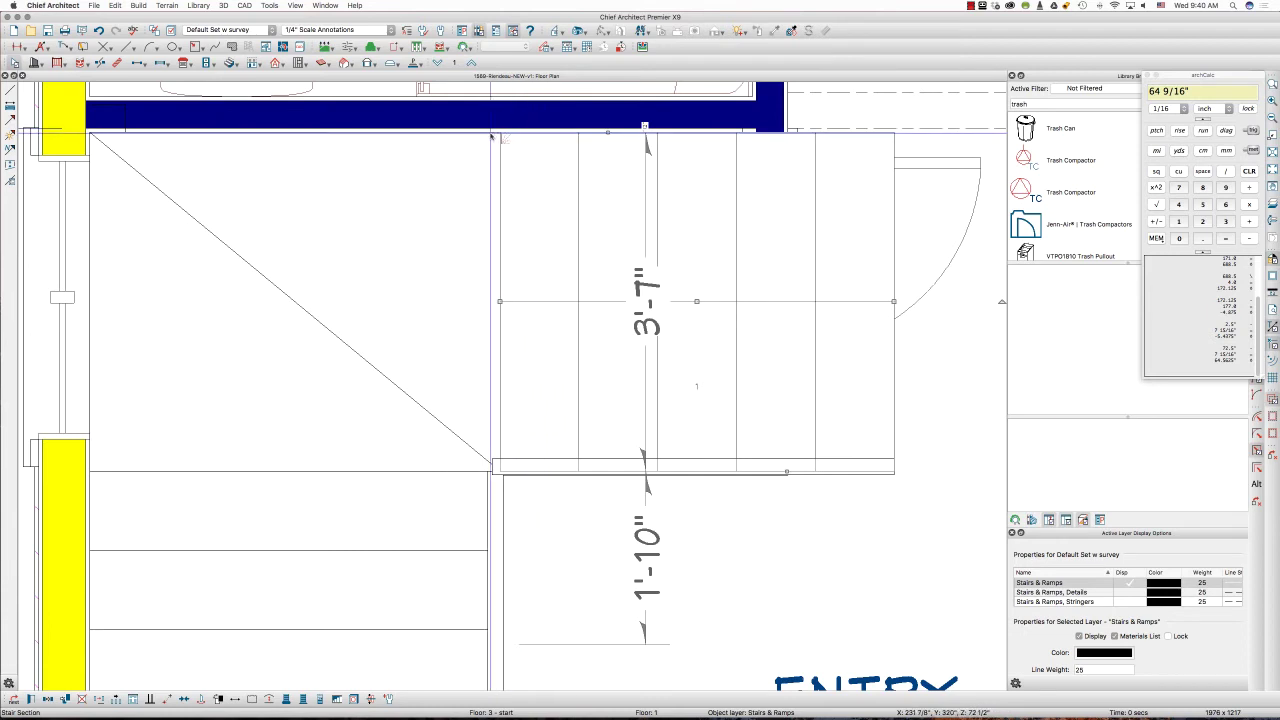
{"action": "key", "text": "Escape"}
{"action": "double_click", "coordinate": [558, 212]}
{"action": "key", "text": "Escape"}
{"action": "key", "text": "Escape"}
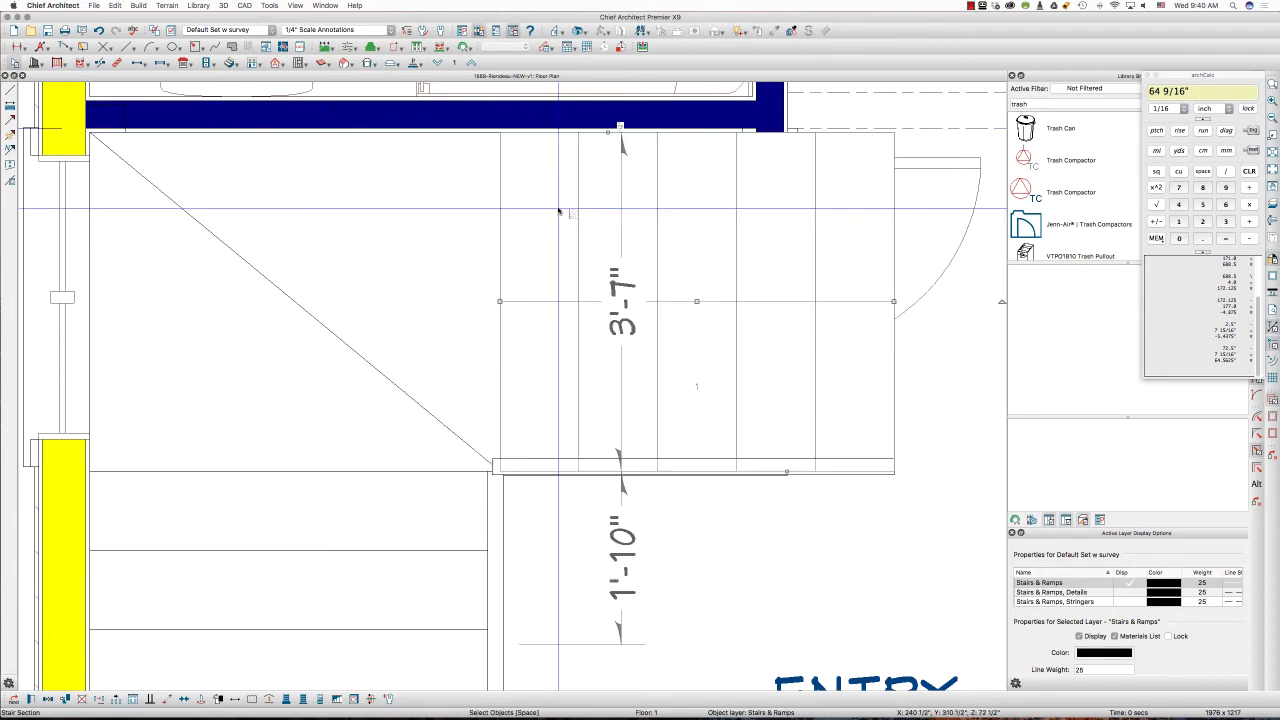
{"action": "scroll", "coordinate": [526, 218], "scroll_direction": "down", "scroll_amount": 2}
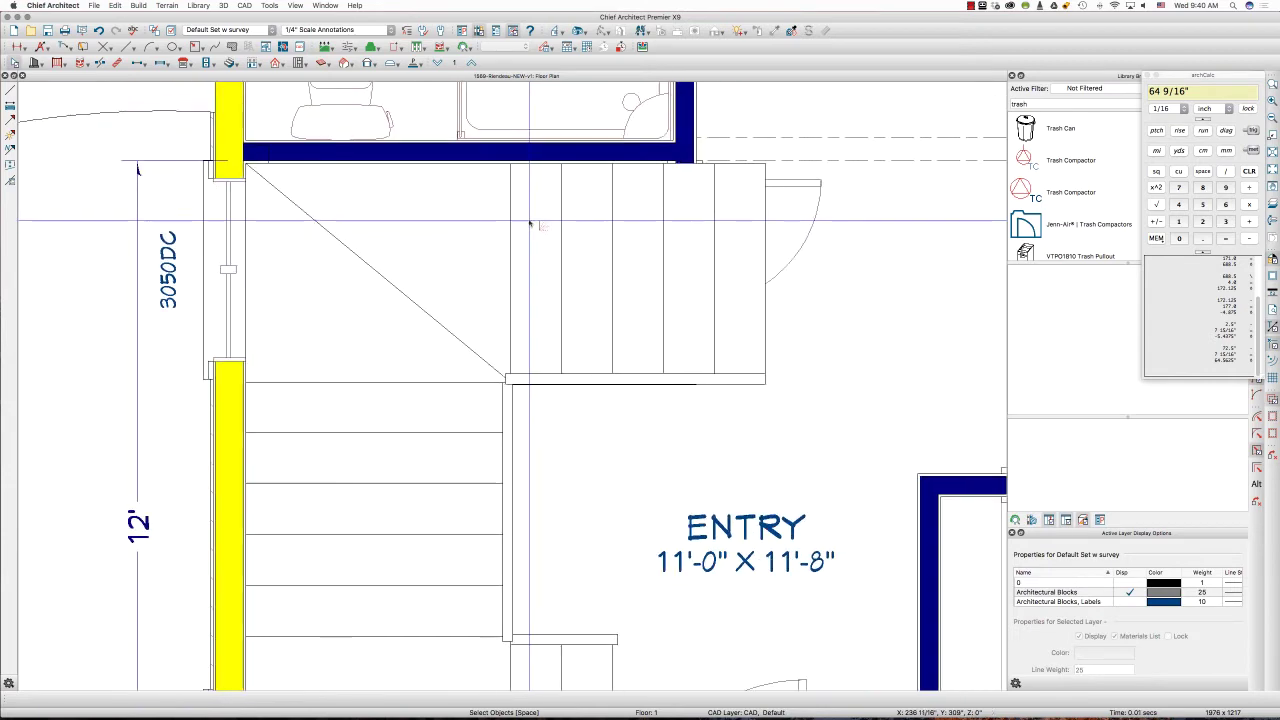
{"action": "double_click", "coordinate": [388, 481]}
{"action": "key", "text": "Escape"}
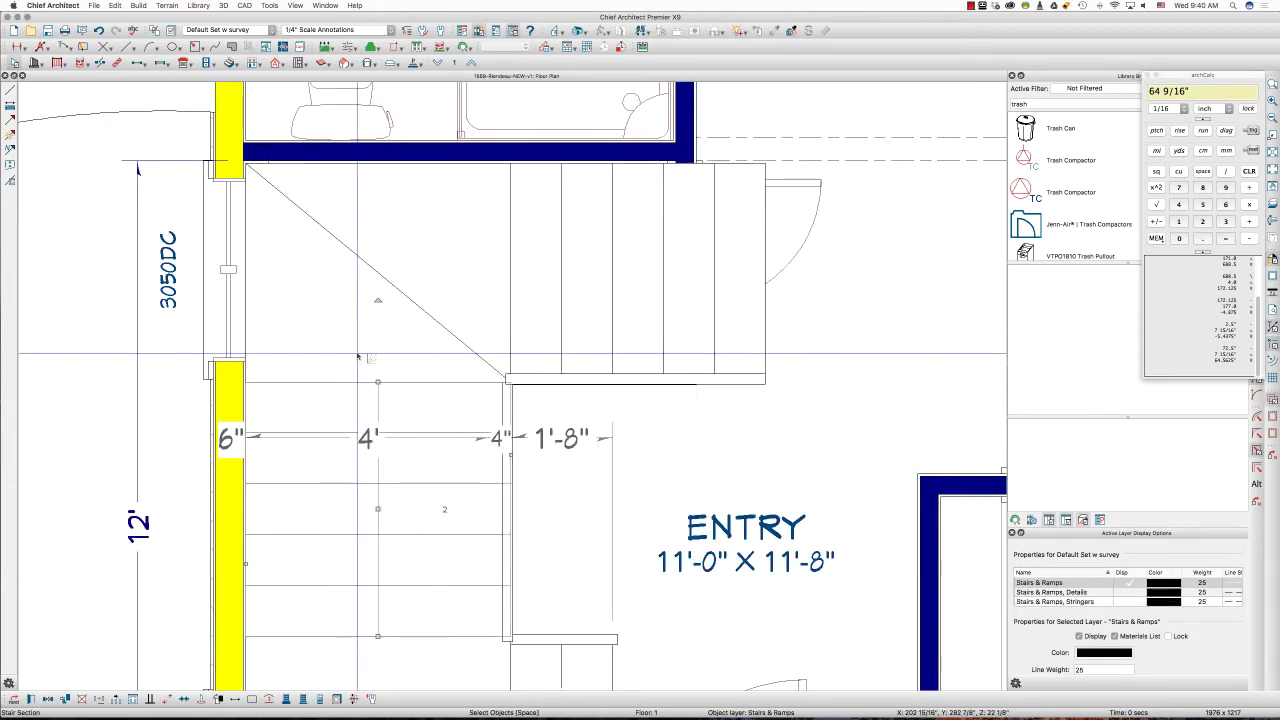
- Align the lower triangular landing's wall-side corner with the top of the middle flight and check that flight's riser height in its specification
{"action": "left_click", "coordinate": [271, 372]}
{"action": "scroll", "coordinate": [271, 372], "scroll_direction": "up", "scroll_amount": 1}
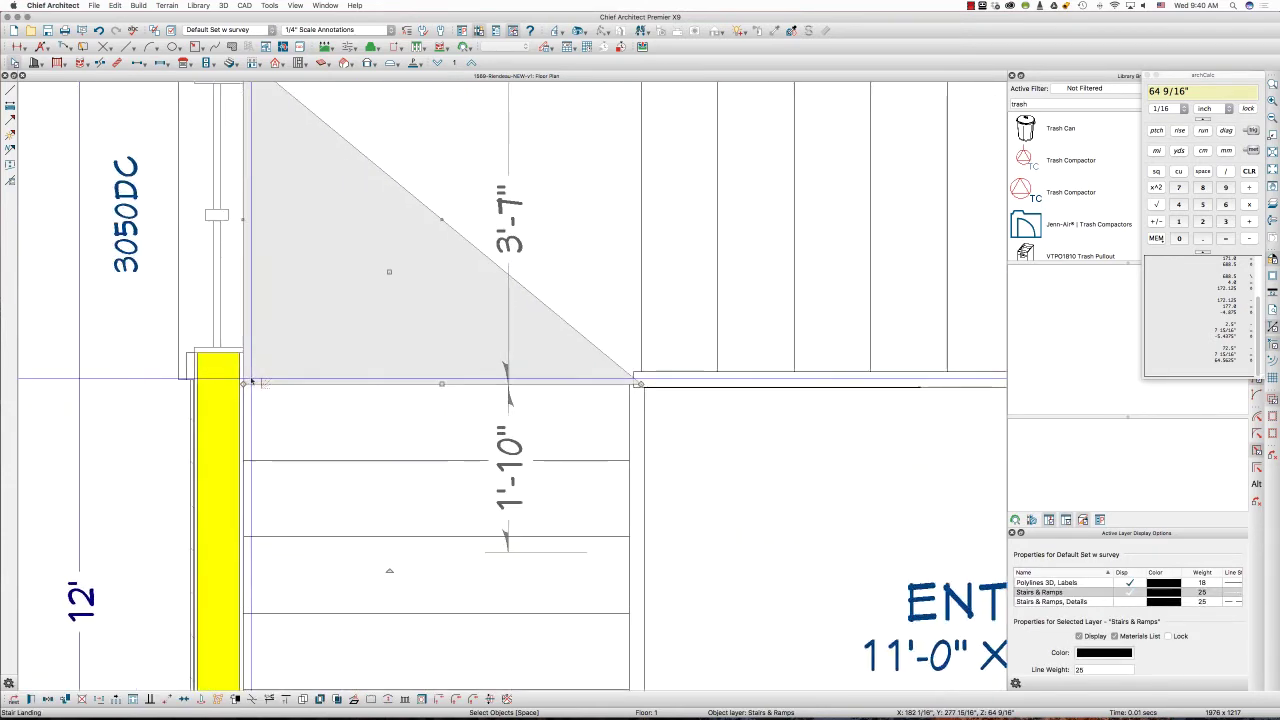
{"action": "left_click", "coordinate": [243, 322]}
{"action": "left_click_drag", "start_coordinate": [242, 322], "coordinate": [245, 383]}
{"action": "scroll", "coordinate": [522, 303], "scroll_direction": "down", "scroll_amount": 2}
{"action": "left_click", "coordinate": [470, 501]}
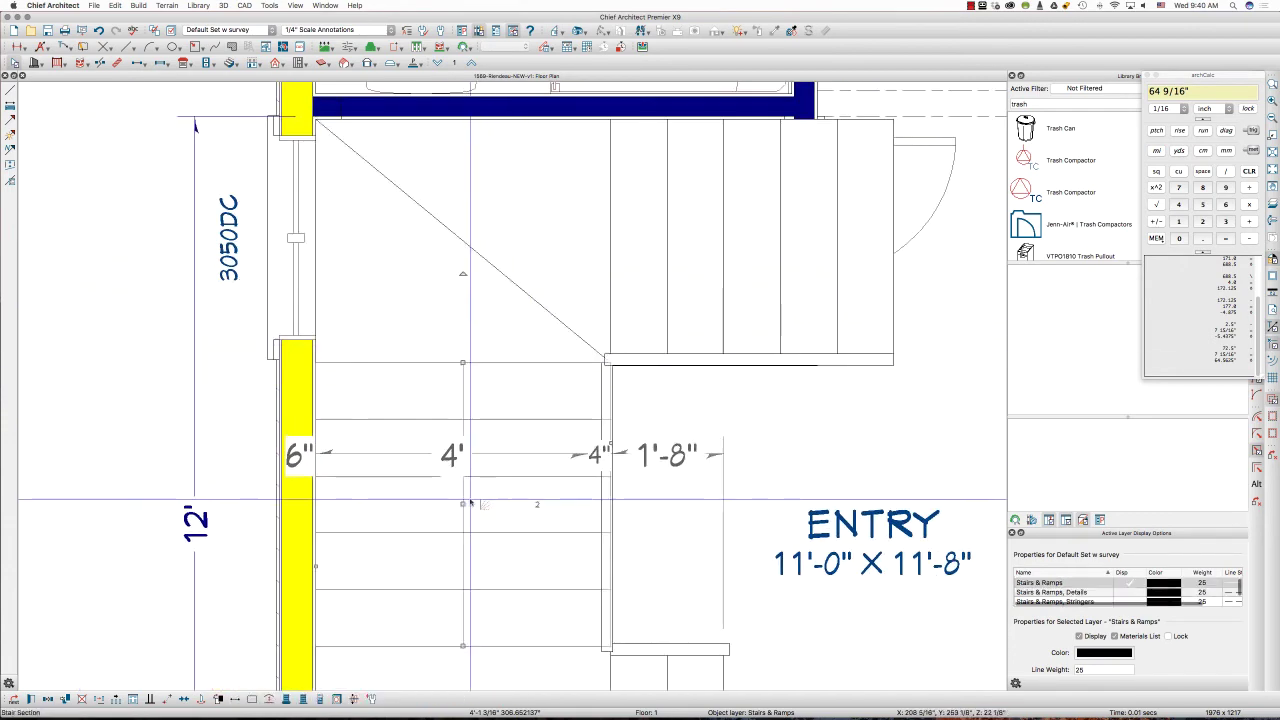
{"action": "double_click", "coordinate": [470, 503]}
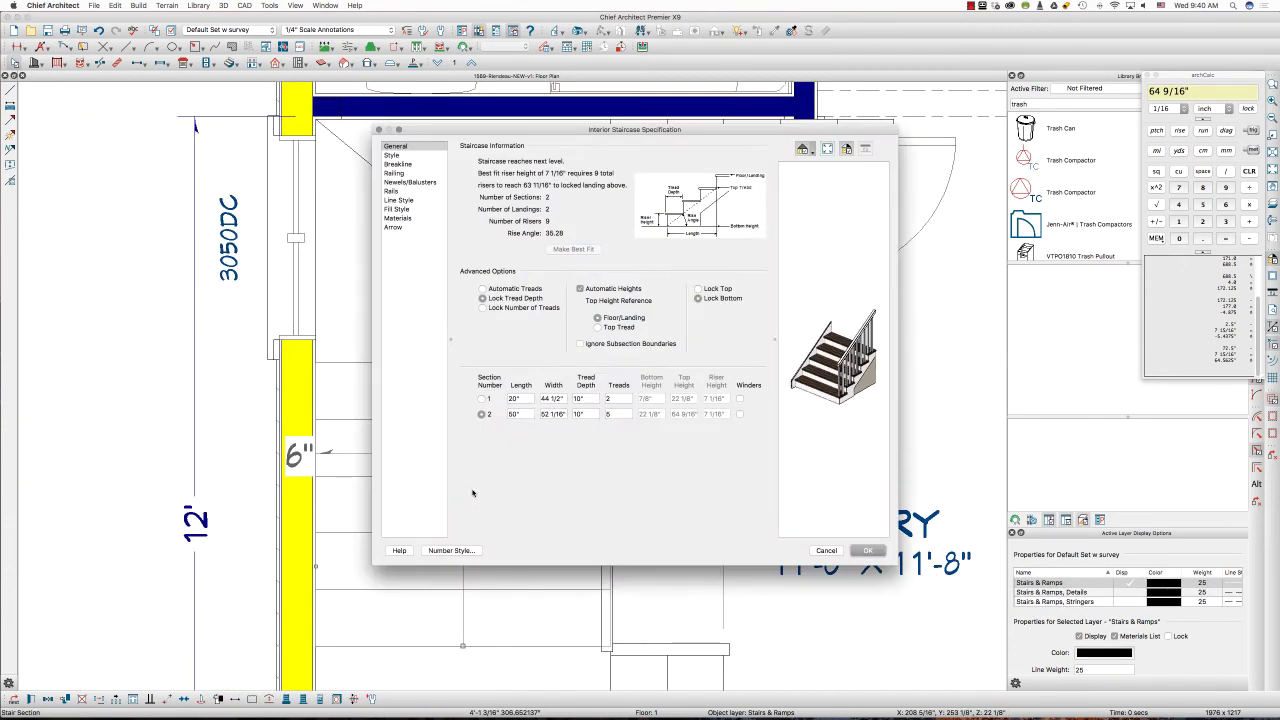
{"action": "key", "text": "Escape"}
- Shorten the lowest flight near the front door to a single 10" tread and check the section heights in its specification
{"action": "scroll", "coordinate": [508, 352], "scroll_direction": "up", "scroll_amount": 2}
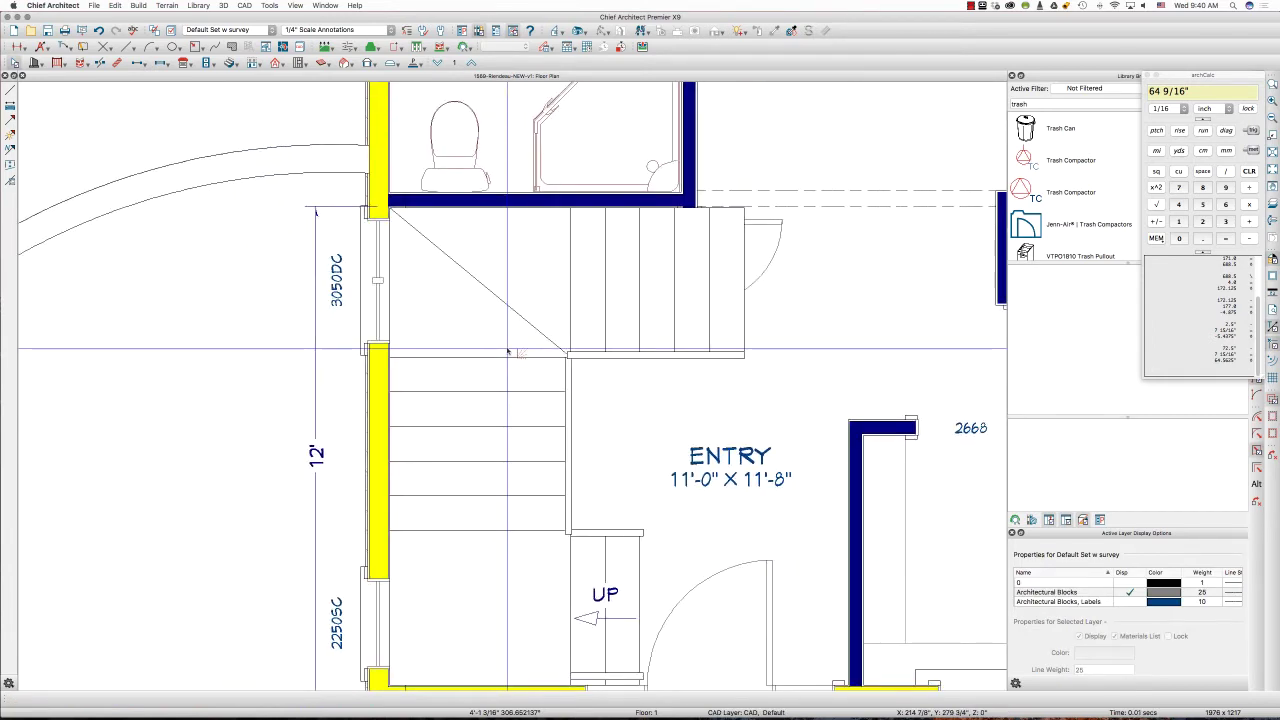
{"action": "scroll", "coordinate": [505, 352], "scroll_direction": "down", "scroll_amount": 2}
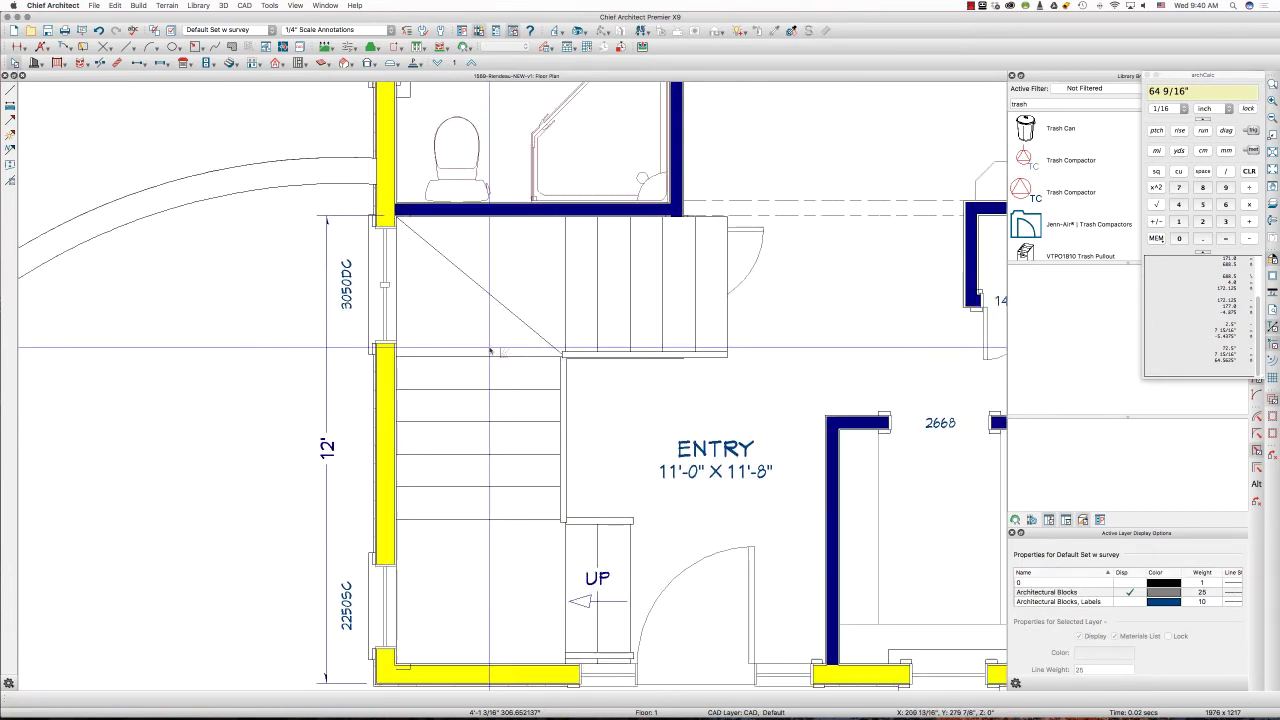
{"action": "scroll", "coordinate": [494, 354], "scroll_direction": "up", "scroll_amount": 1}
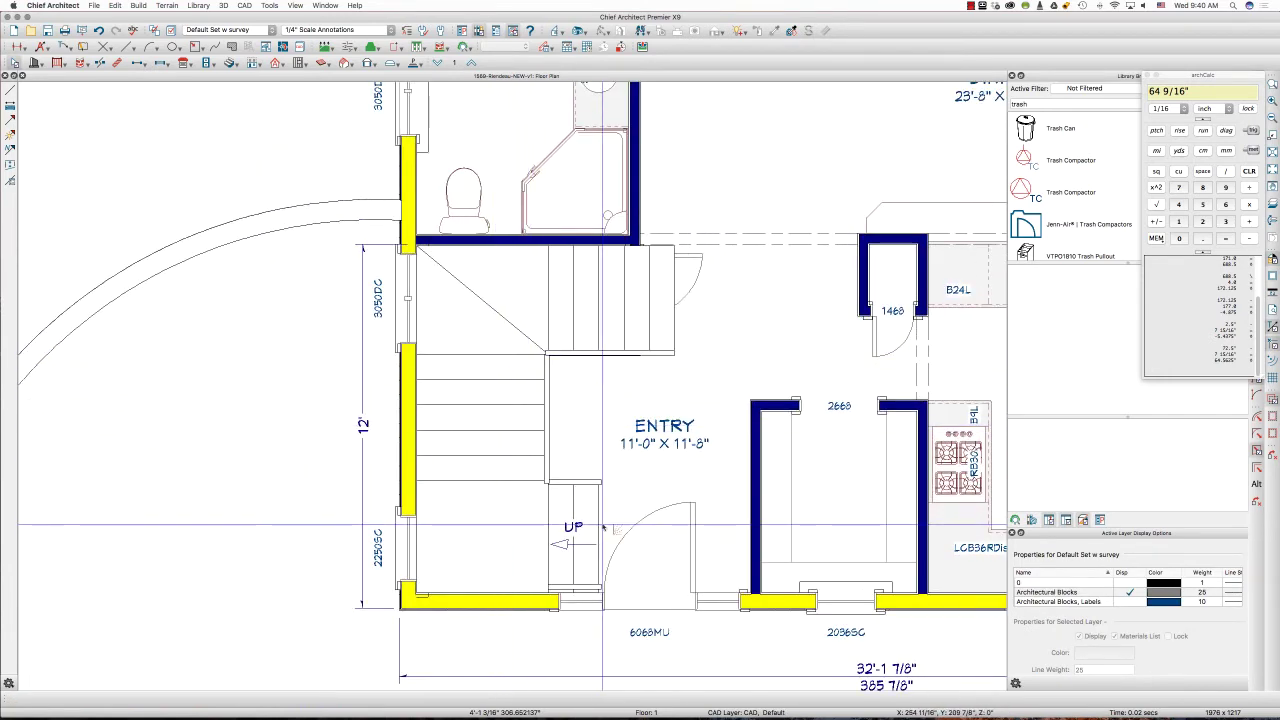
{"action": "left_click", "coordinate": [571, 503]}
{"action": "scroll", "coordinate": [597, 538], "scroll_direction": "up", "scroll_amount": 3}
{"action": "left_click_drag", "start_coordinate": [598, 540], "coordinate": [566, 540]}
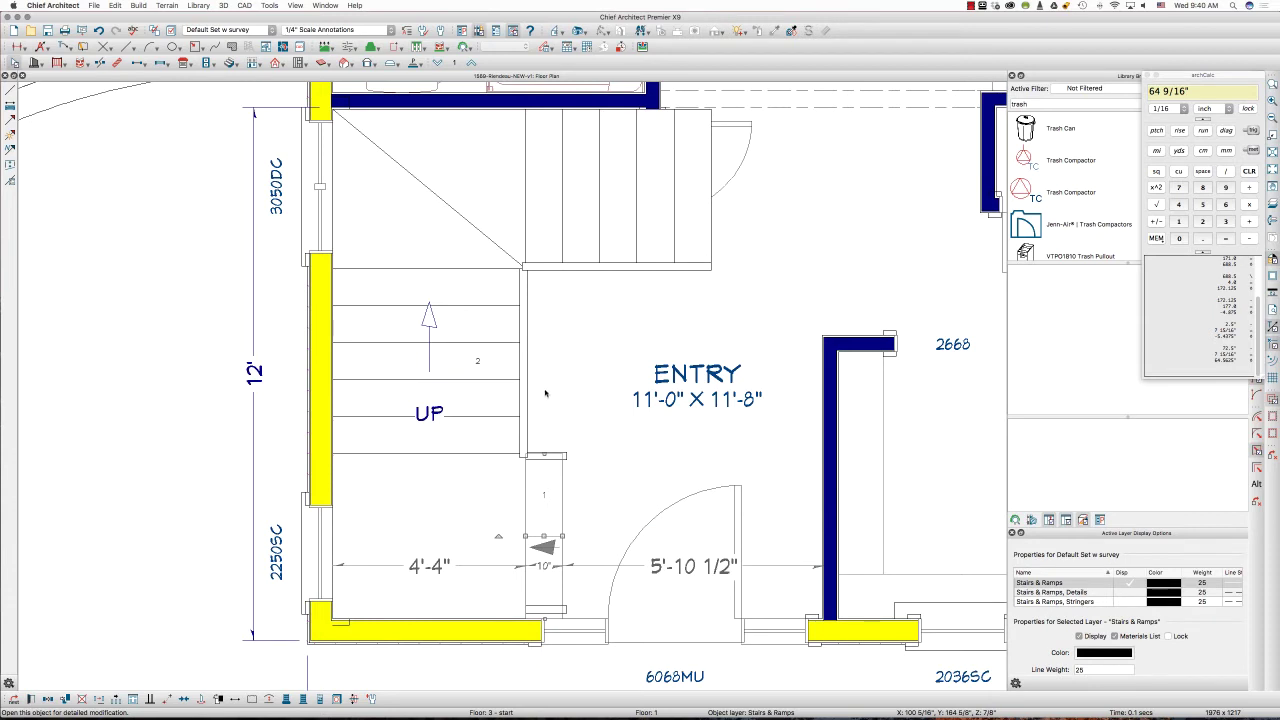
{"action": "key", "text": "super+e"}
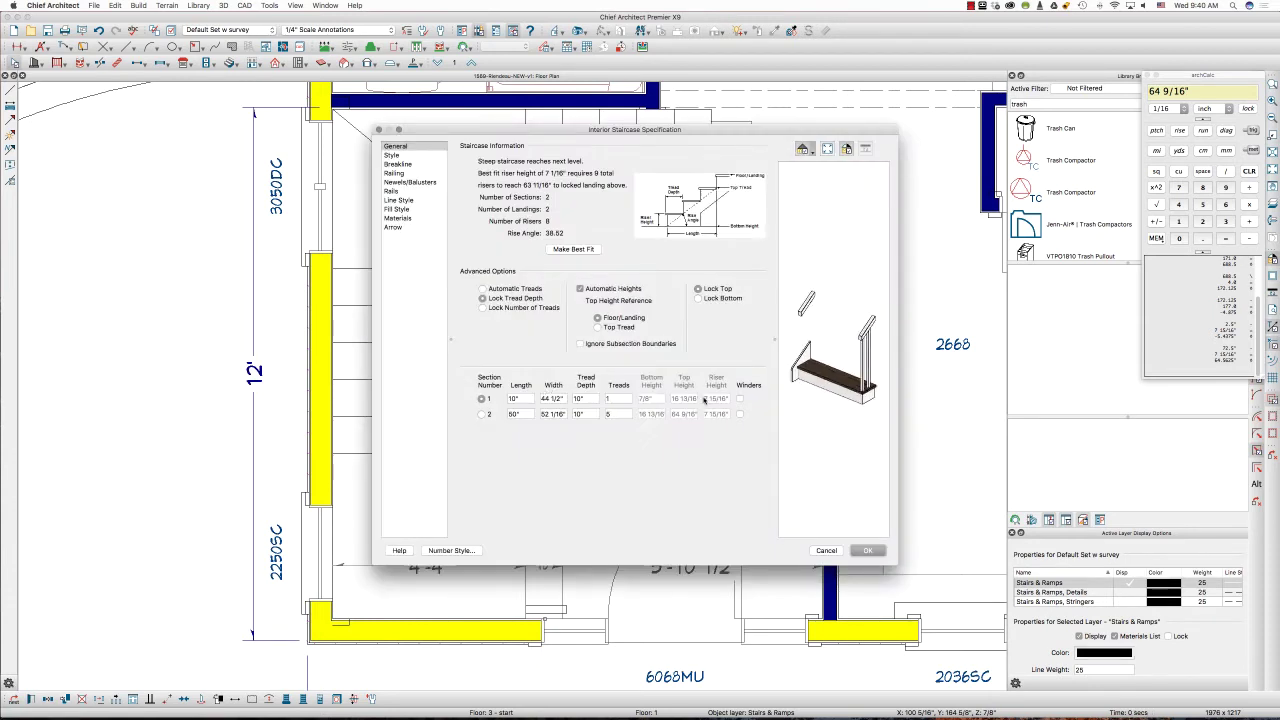
{"action": "left_click", "coordinate": [826, 552]}
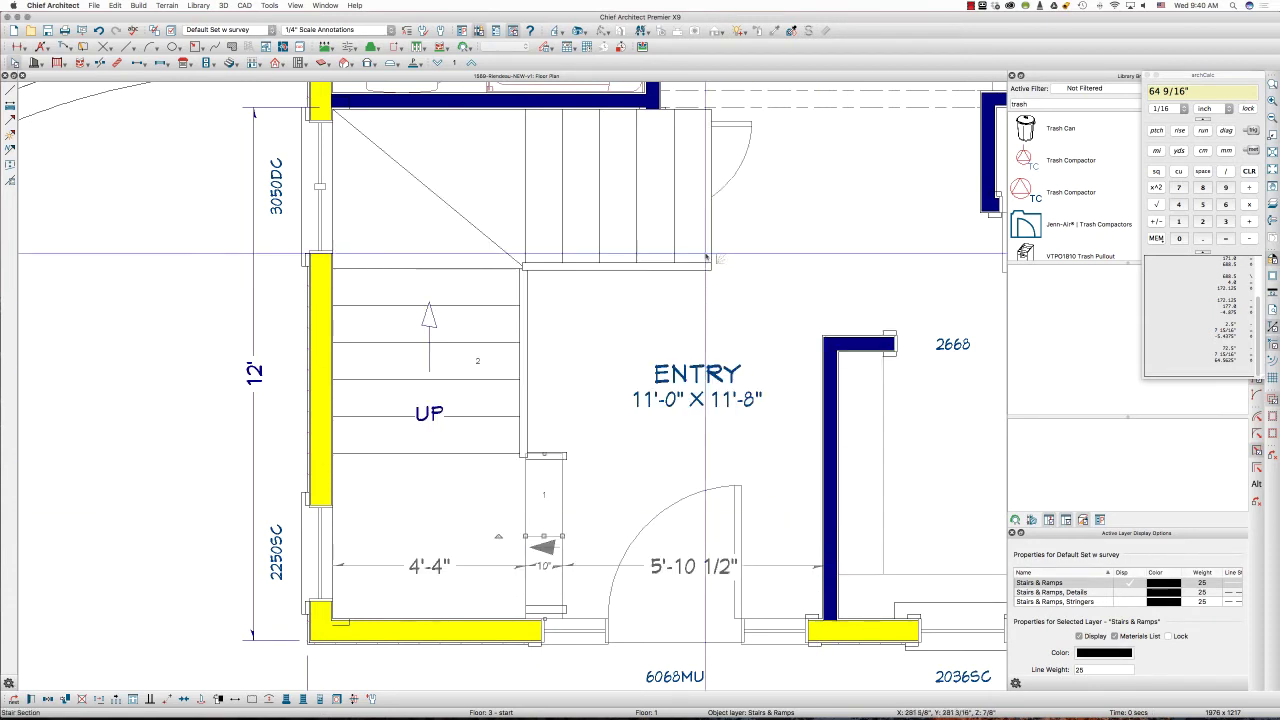
{"action": "key", "text": "r"}
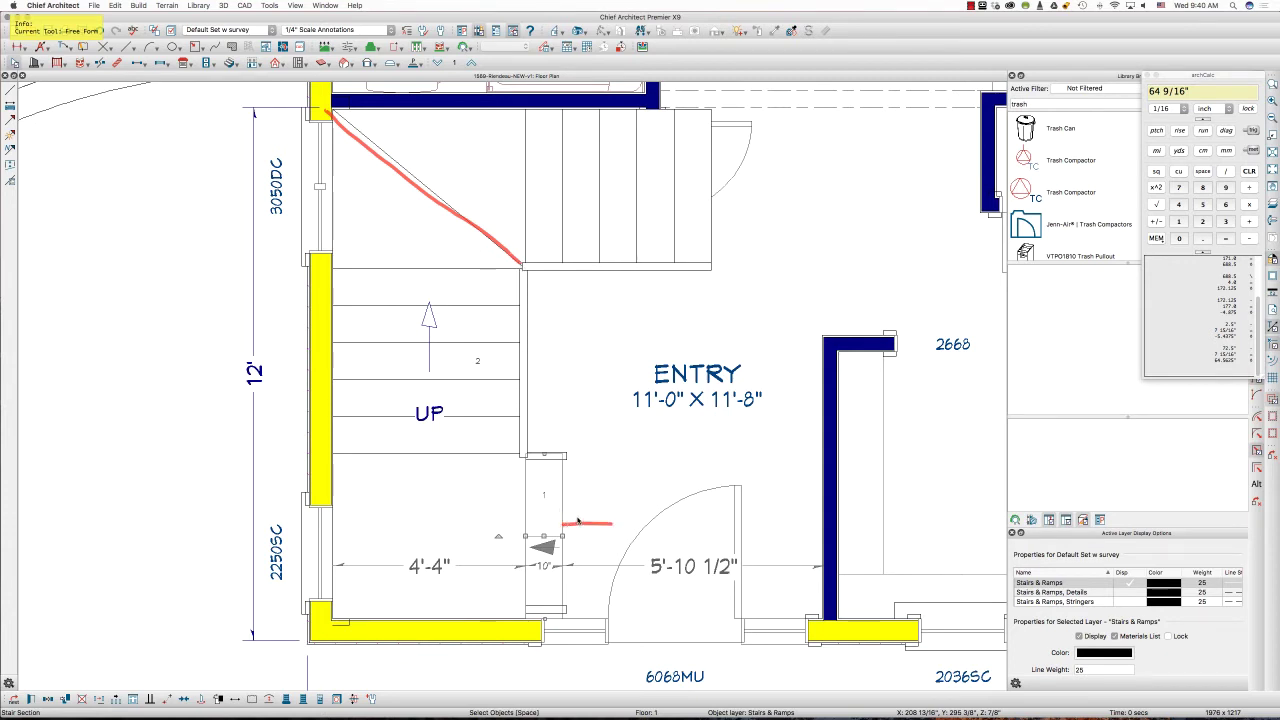
{"action": "key", "text": "Escape"}
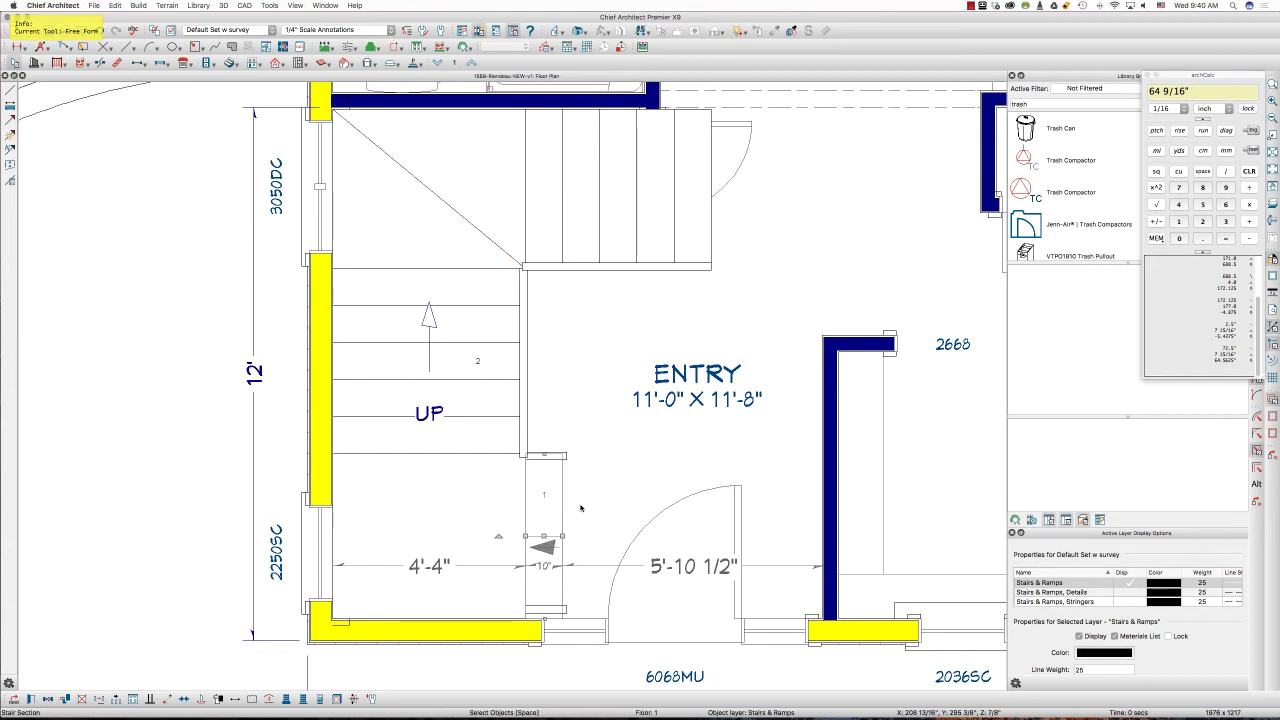
- Turn off automatic height and automatic thickness adjustment for the rectangular landing at the bottom turn
{"action": "left_click", "coordinate": [472, 437]}
{"action": "double_click", "coordinate": [443, 489]}
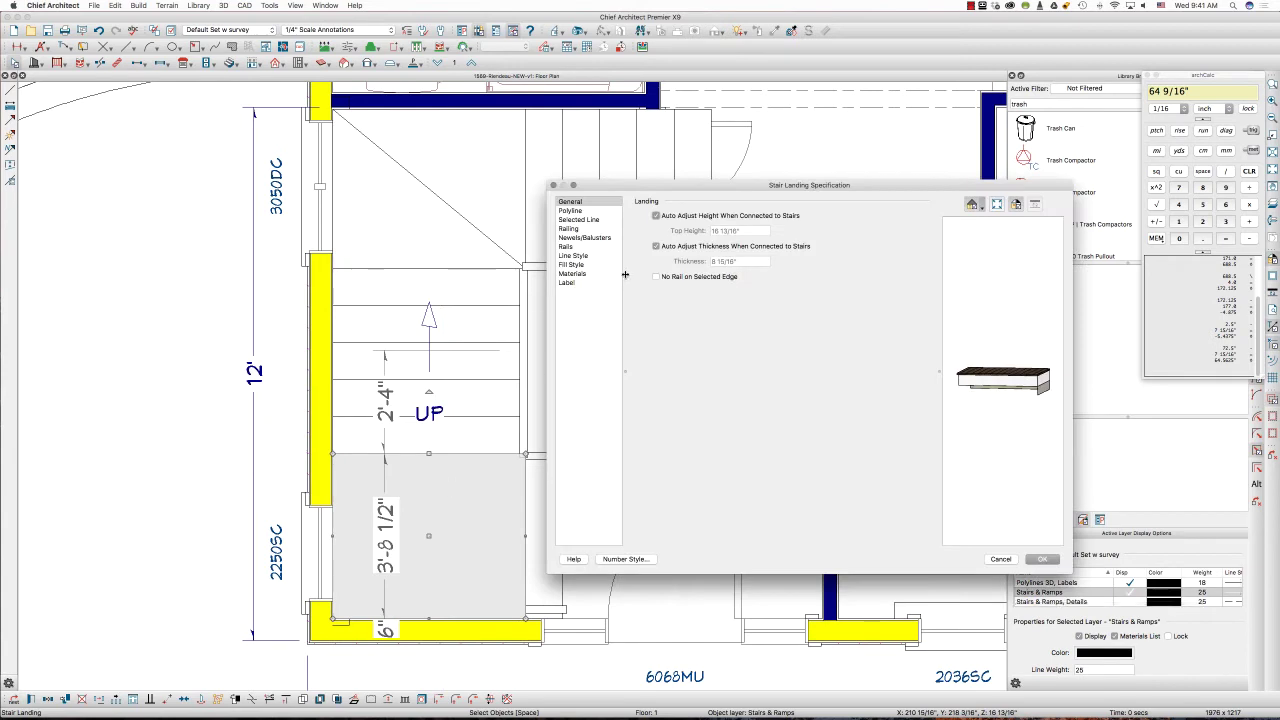
{"action": "left_click", "coordinate": [686, 216]}
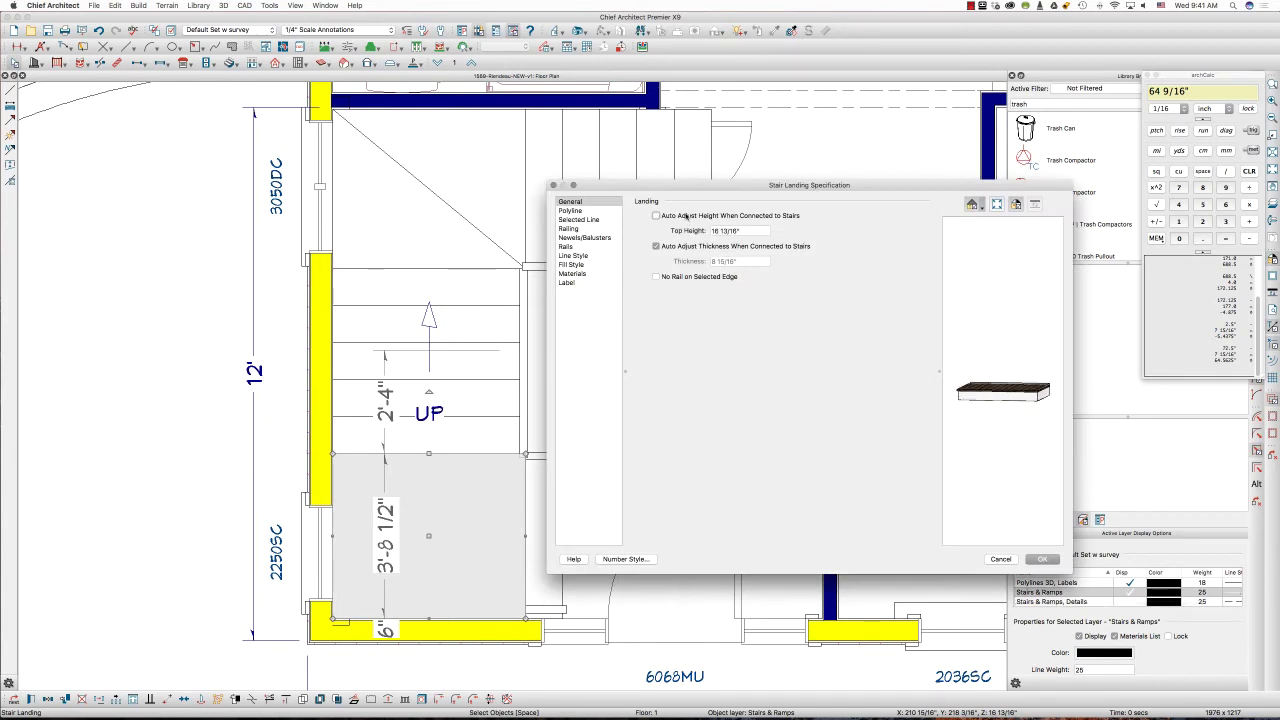
{"action": "left_click", "coordinate": [661, 247]}
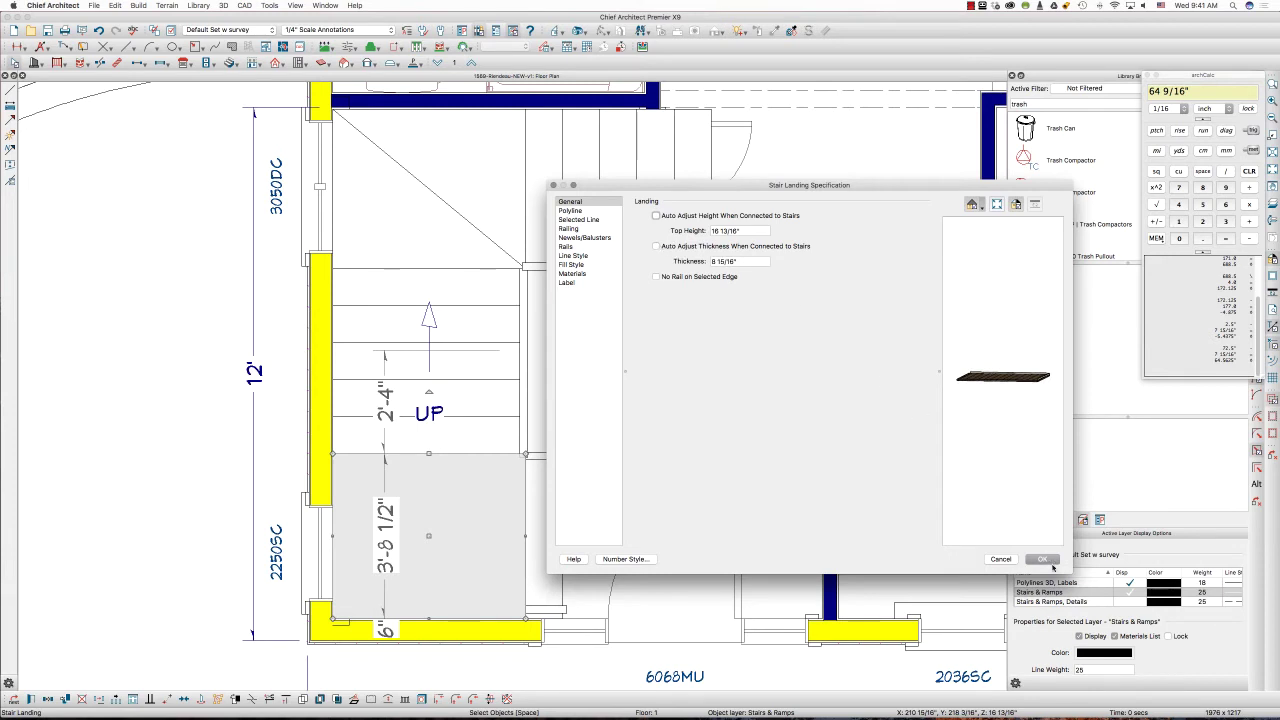
{"action": "left_click", "coordinate": [1049, 563]}
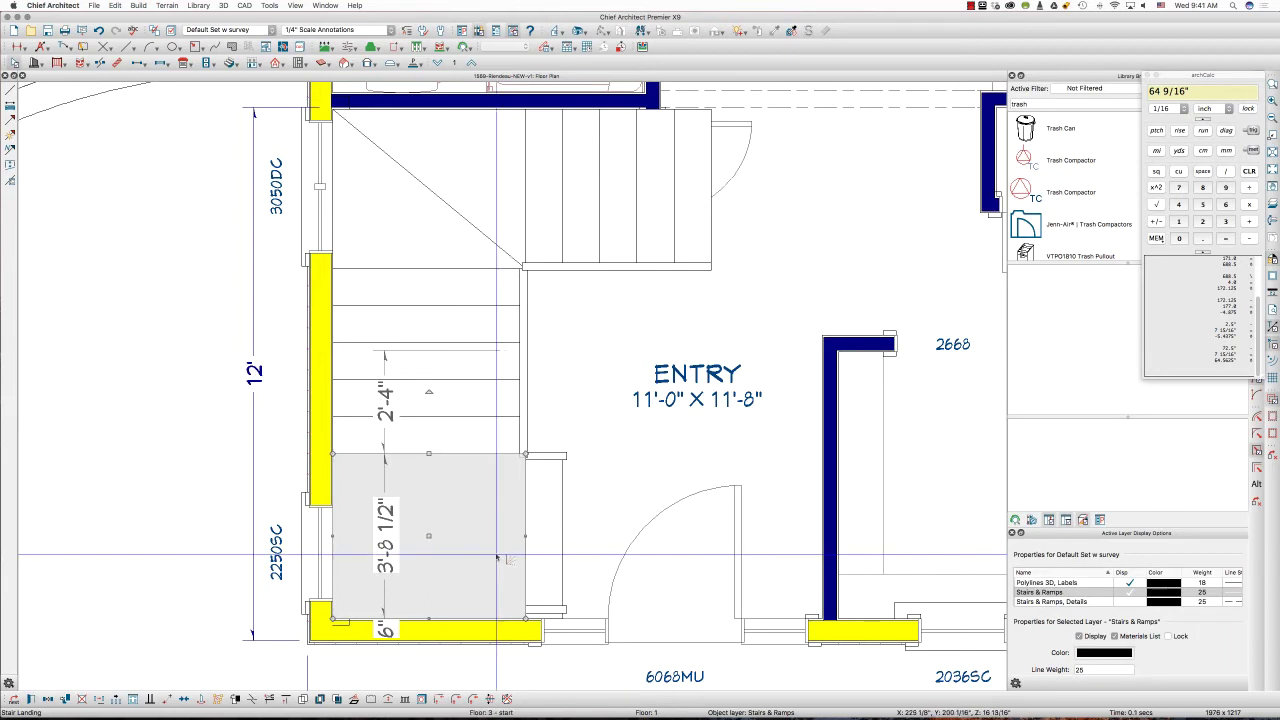
- Collapse the bottom landing into a triangle against the middle flight and window wall, and remove the railing from its diagonal edge
{"action": "scroll", "coordinate": [461, 531], "scroll_direction": "up", "scroll_amount": 2}
{"action": "scroll", "coordinate": [461, 531], "scroll_direction": "up", "scroll_amount": 1}
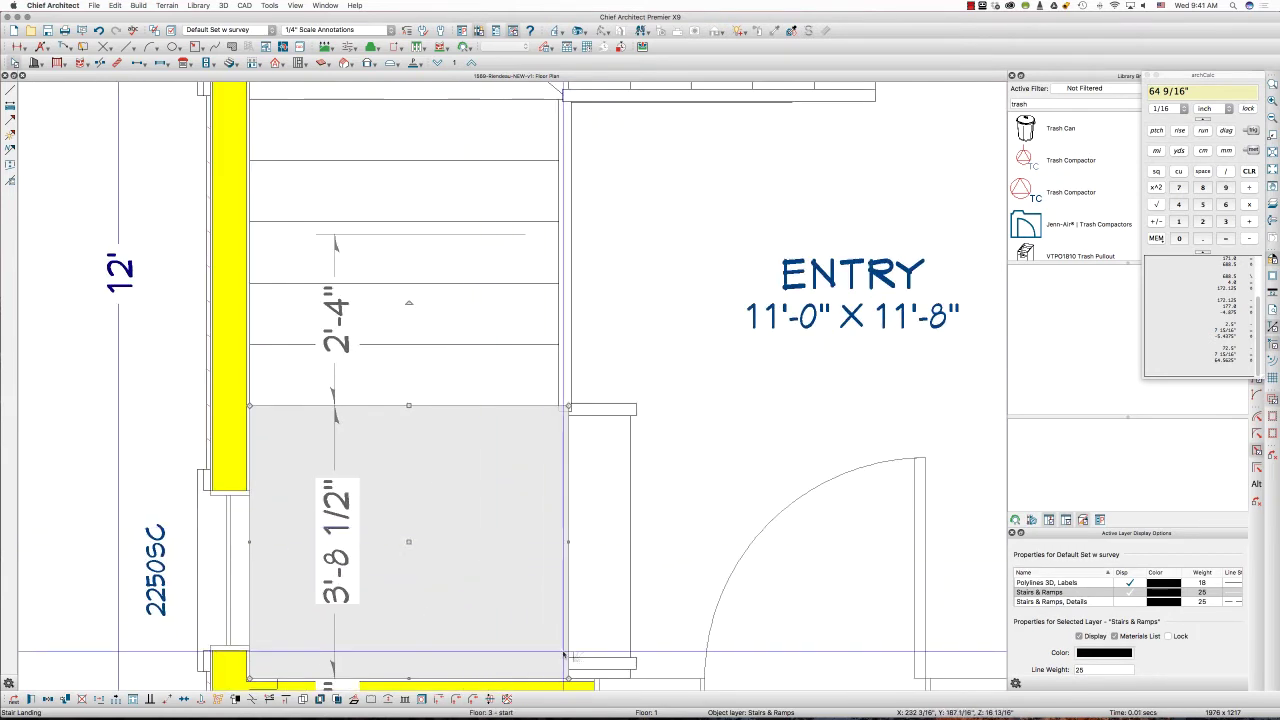
{"action": "left_click_drag", "start_coordinate": [567, 679], "coordinate": [564, 406]}
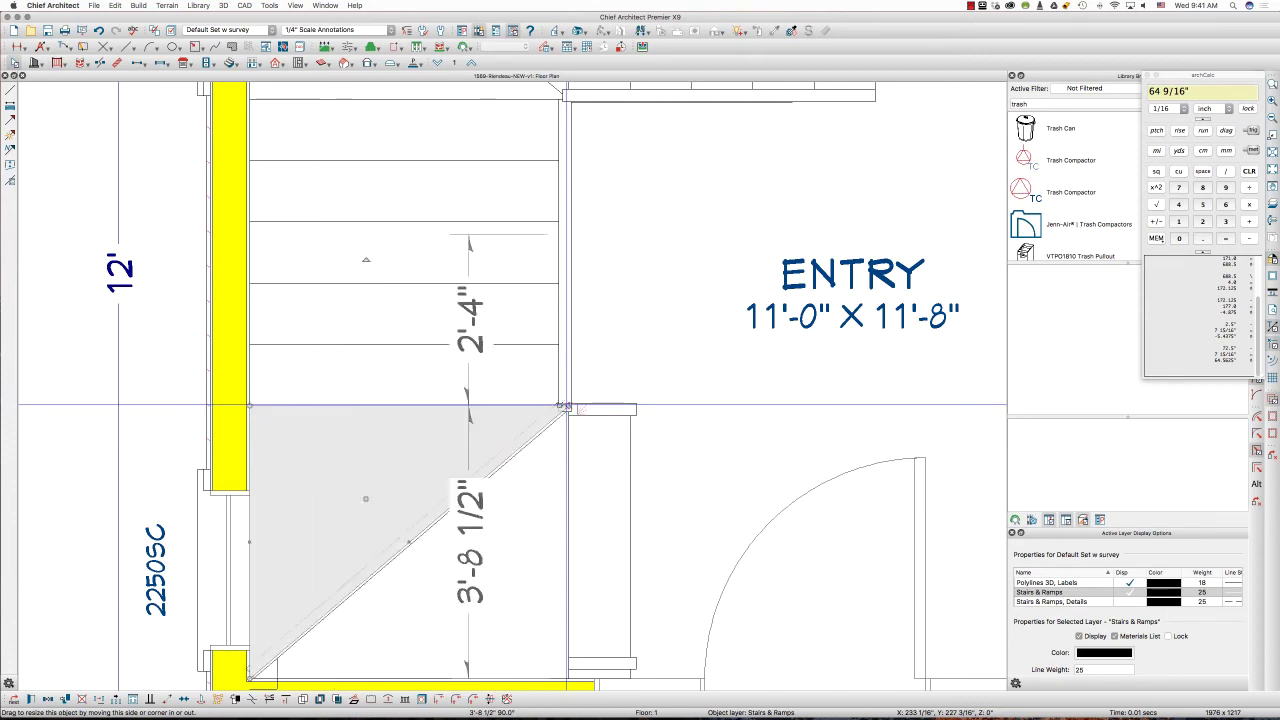
{"action": "left_click", "coordinate": [392, 555]}
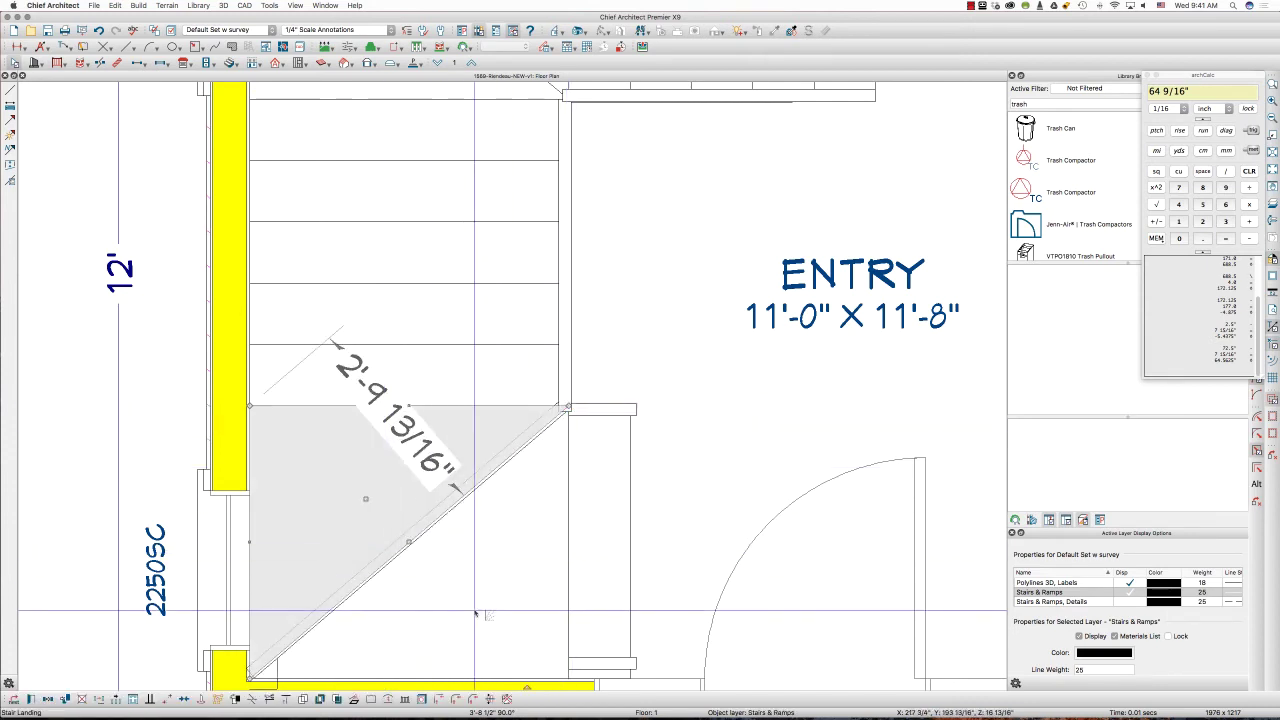
{"action": "scroll", "coordinate": [409, 490], "scroll_direction": "down", "scroll_amount": 2}
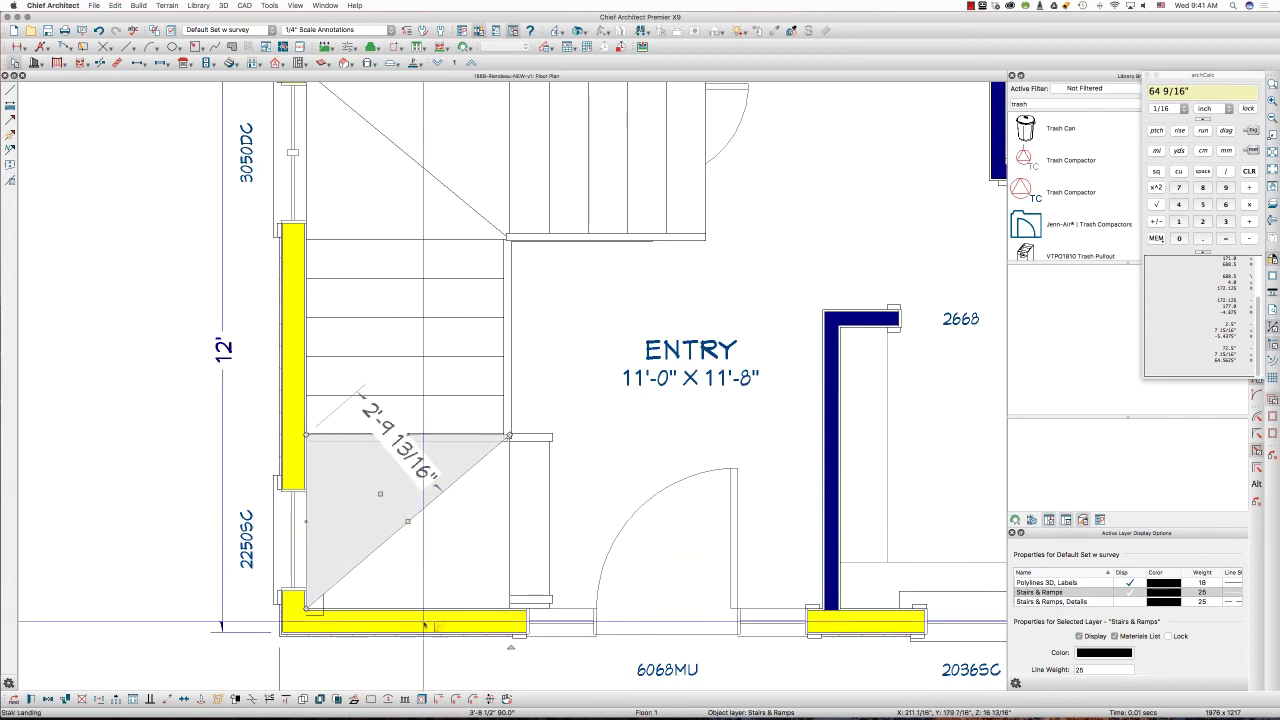
- Duplicate the bottom triangular landing in place, reshape the copy to fill the other half of the turn, and remove its diagonal railing
{"action": "scroll", "coordinate": [427, 622], "scroll_direction": "up", "scroll_amount": 2}
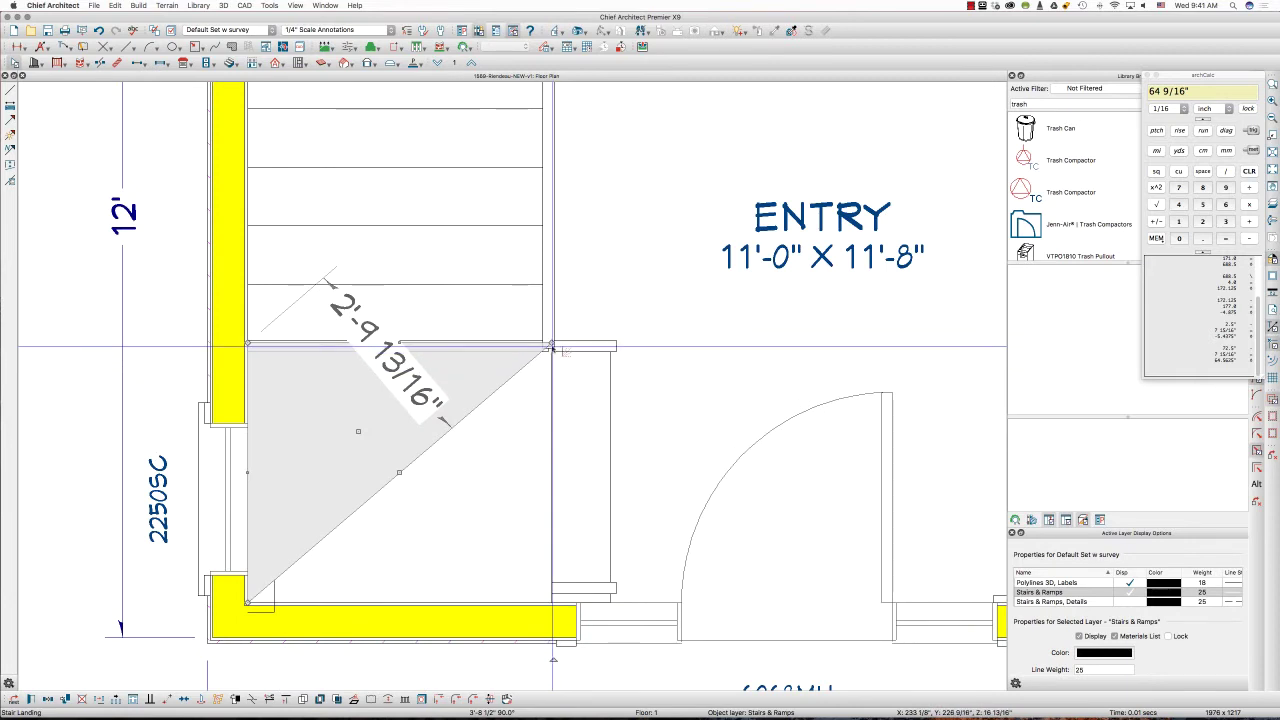
{"action": "left_click_drag", "start_coordinate": [549, 345], "coordinate": [548, 599]}
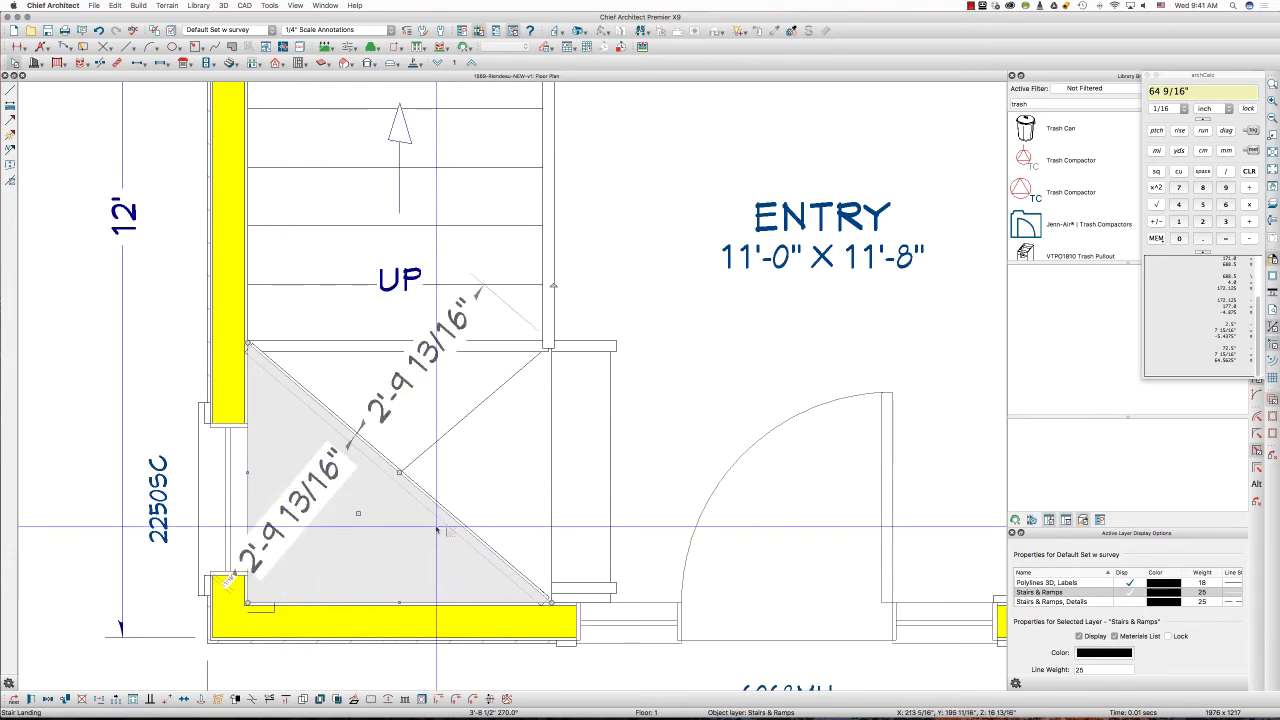
{"action": "left_click", "coordinate": [506, 699]}
{"action": "left_click_drag", "start_coordinate": [249, 347], "coordinate": [551, 345]}
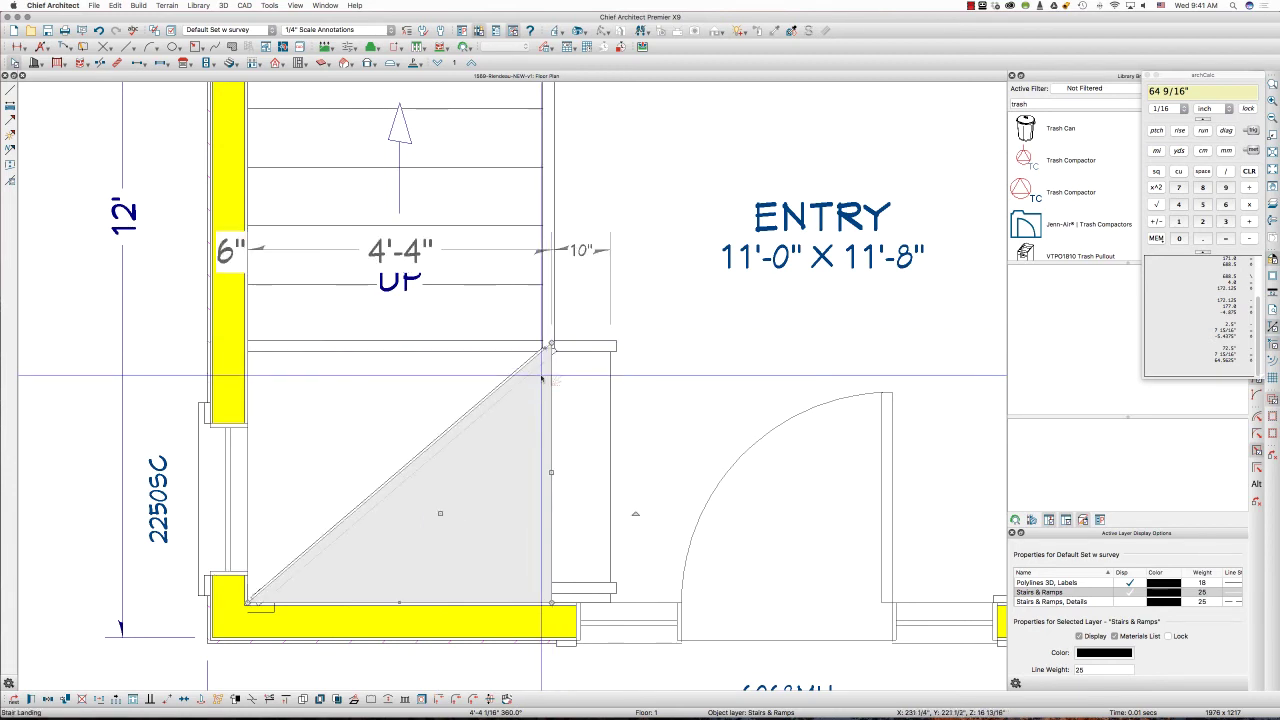
{"action": "left_click", "coordinate": [432, 447]}
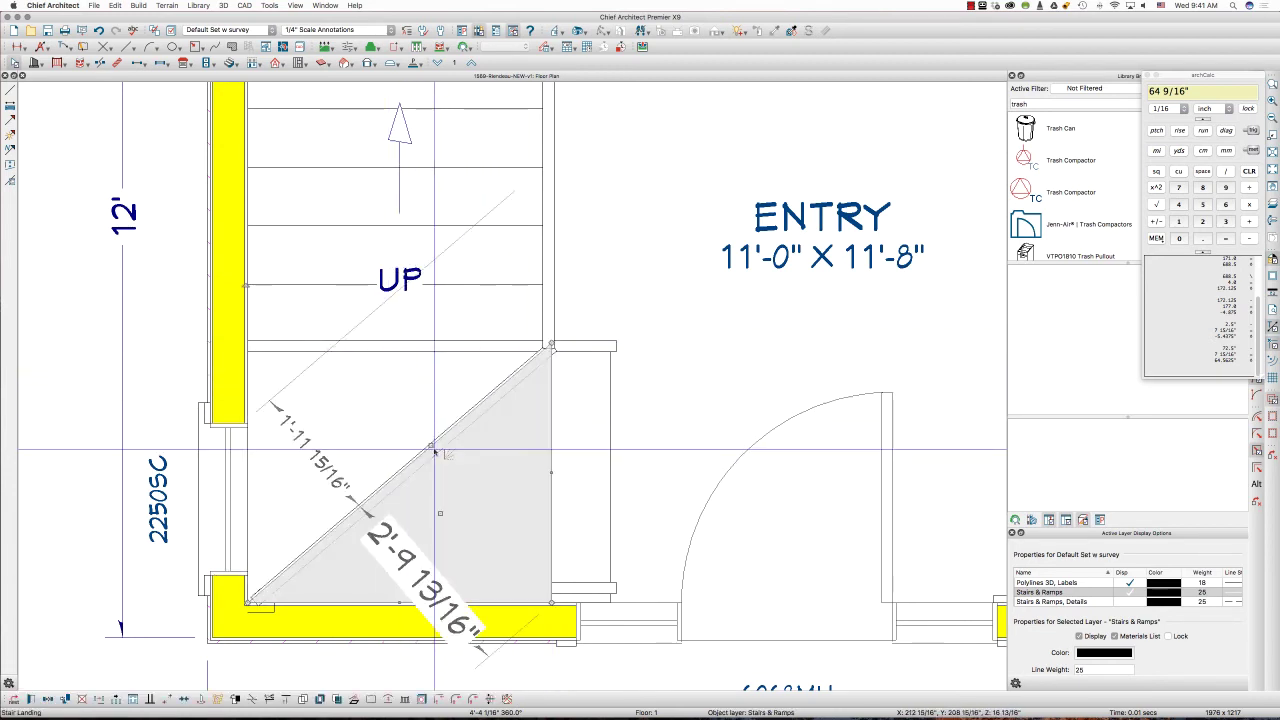
{"action": "left_click", "coordinate": [507, 700]}
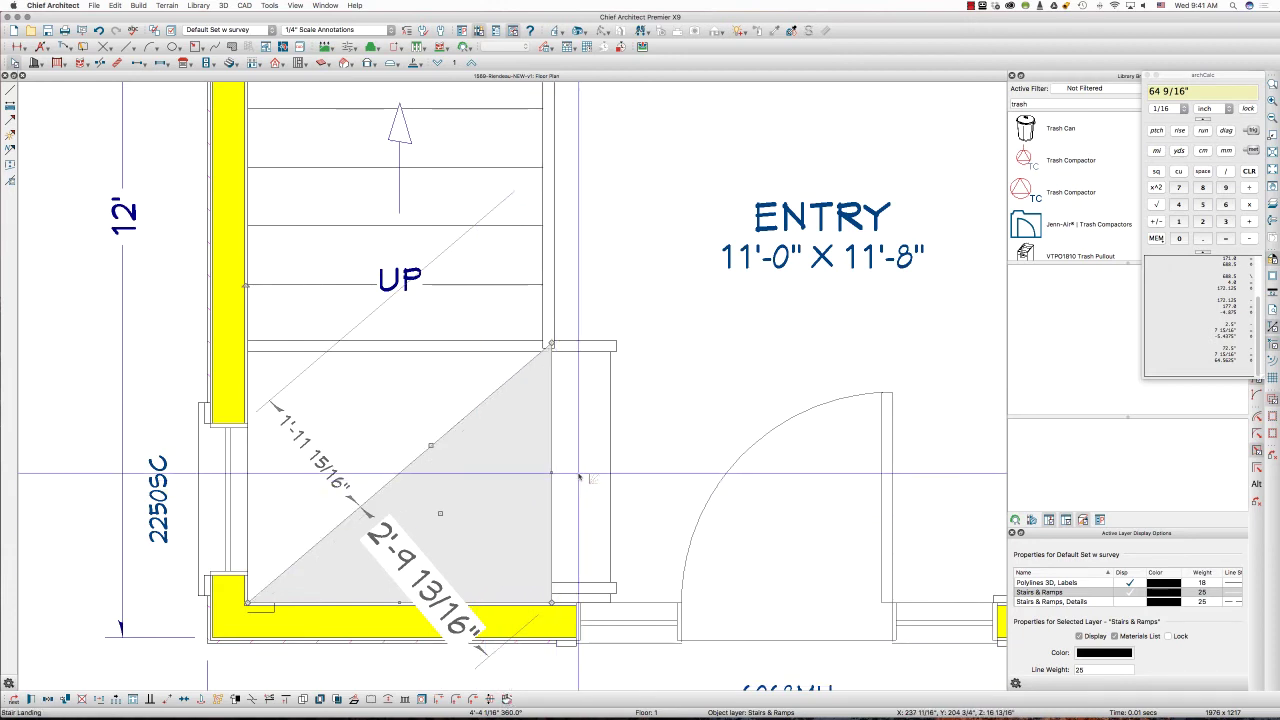
- Delete the one-tread flight in front of the bottom landings
{"action": "key", "text": "space"}
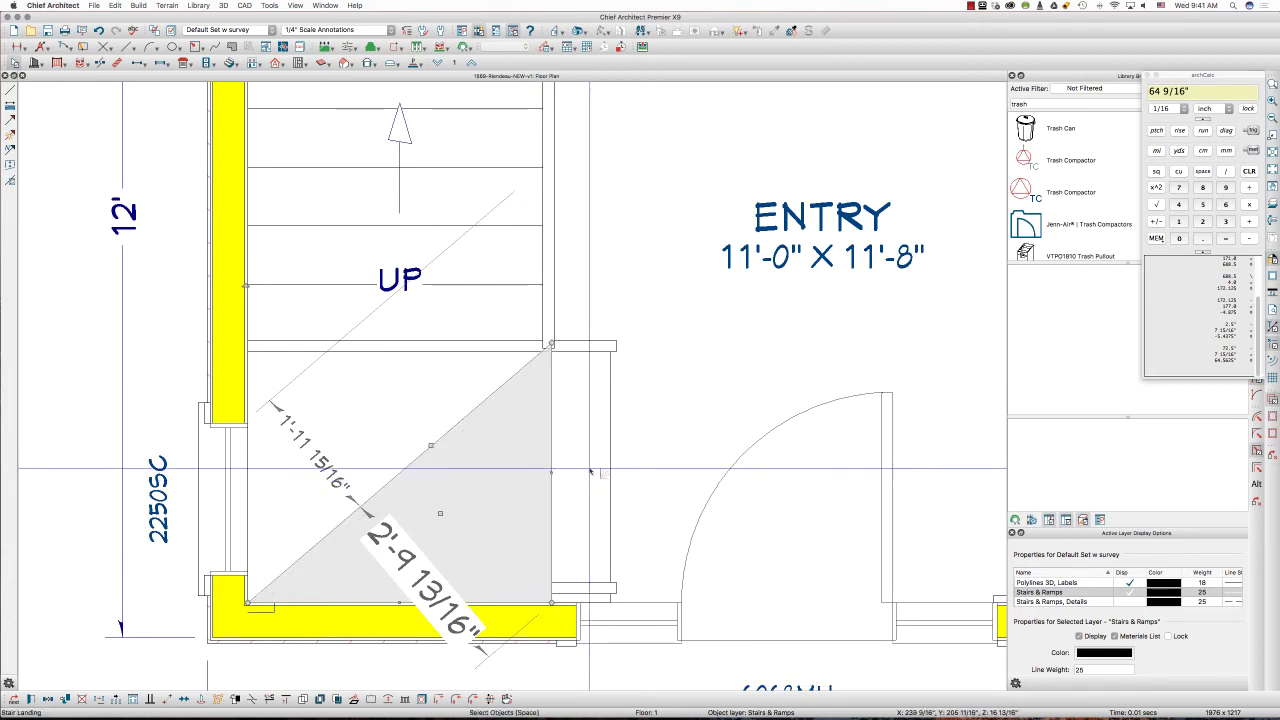
{"action": "left_click", "coordinate": [578, 478]}
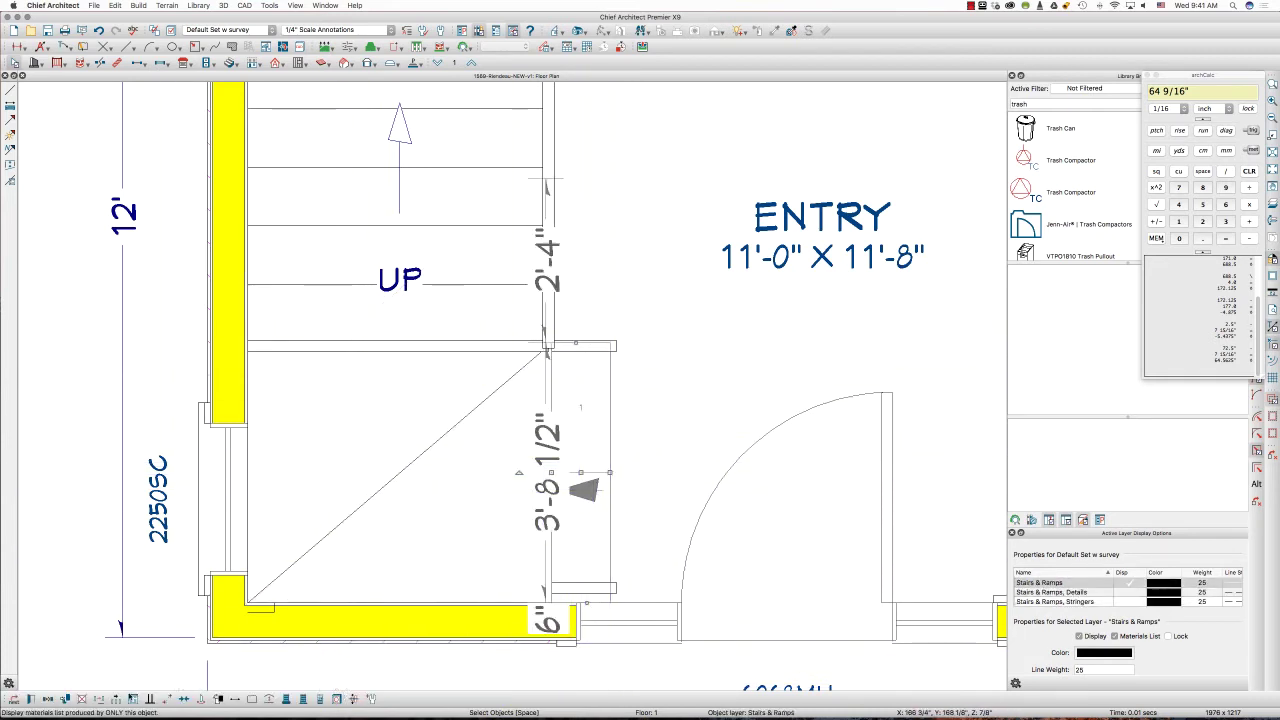
{"action": "key", "text": "Delete"}
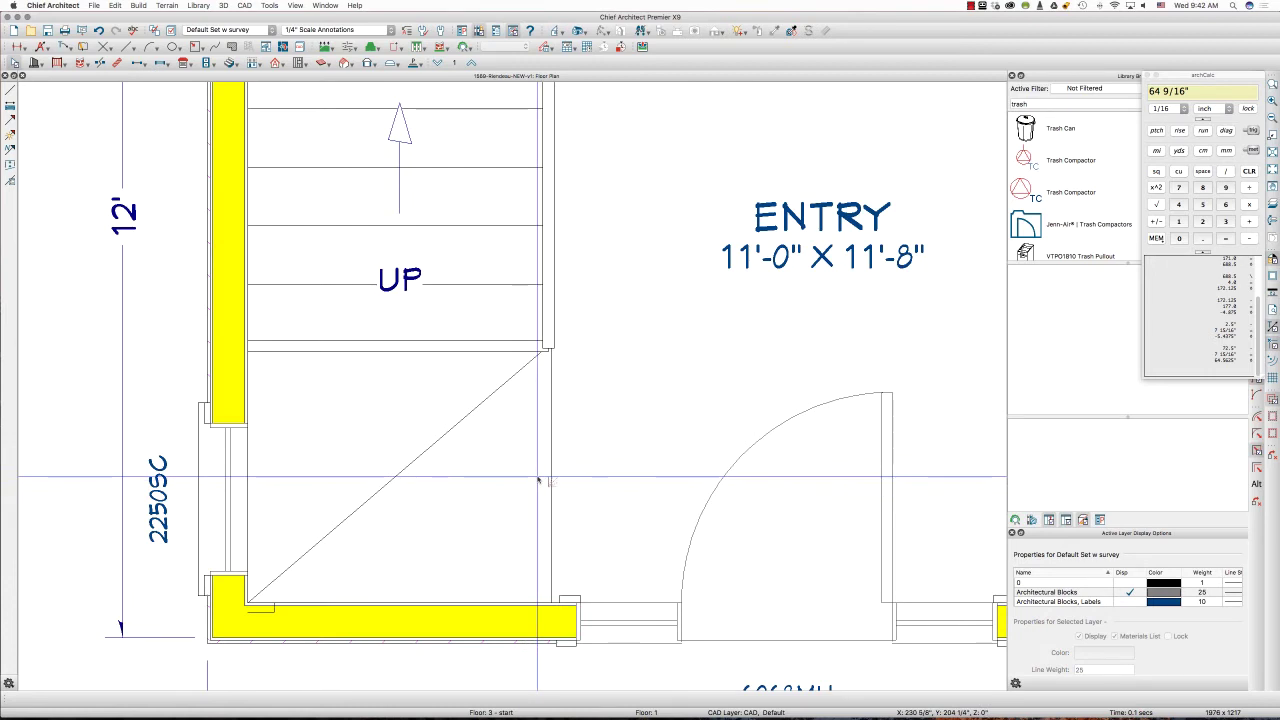
- Remove the railing from the bottom turn's triangular landing along its edge facing the middle flight
{"action": "left_click", "coordinate": [440, 410]}
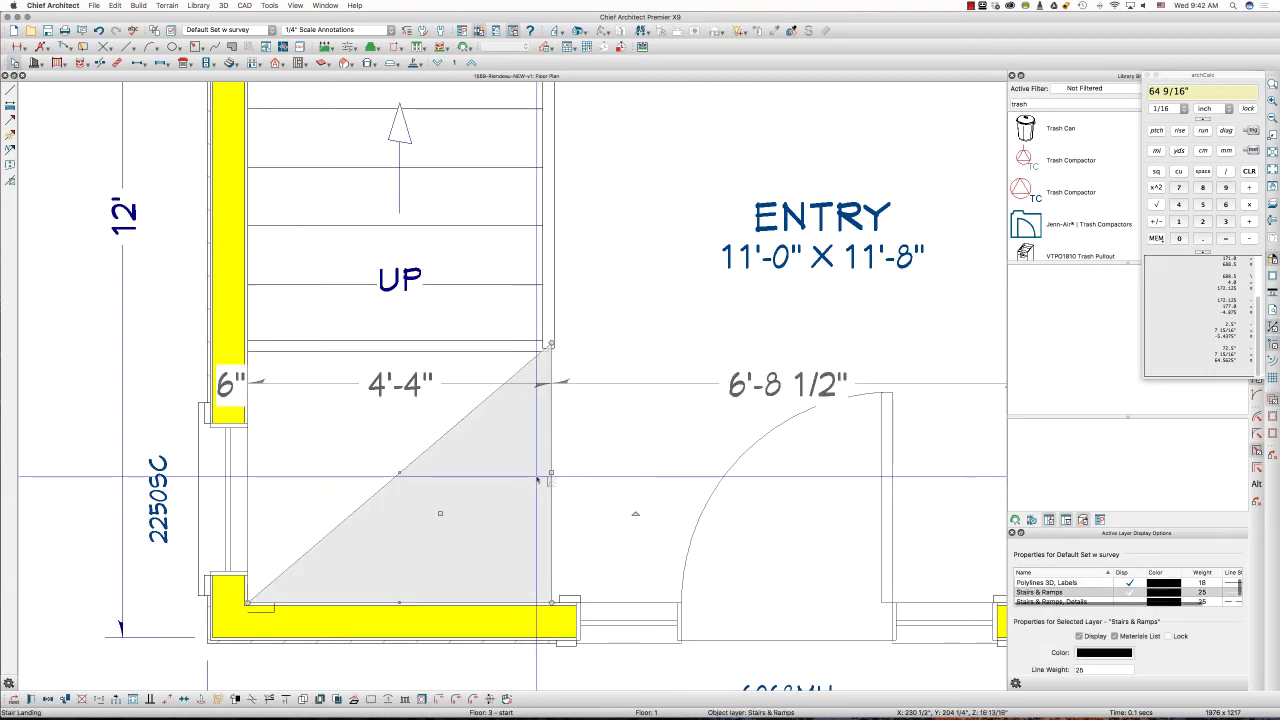
{"action": "left_click", "coordinate": [336, 428]}
{"action": "left_click", "coordinate": [369, 352]}
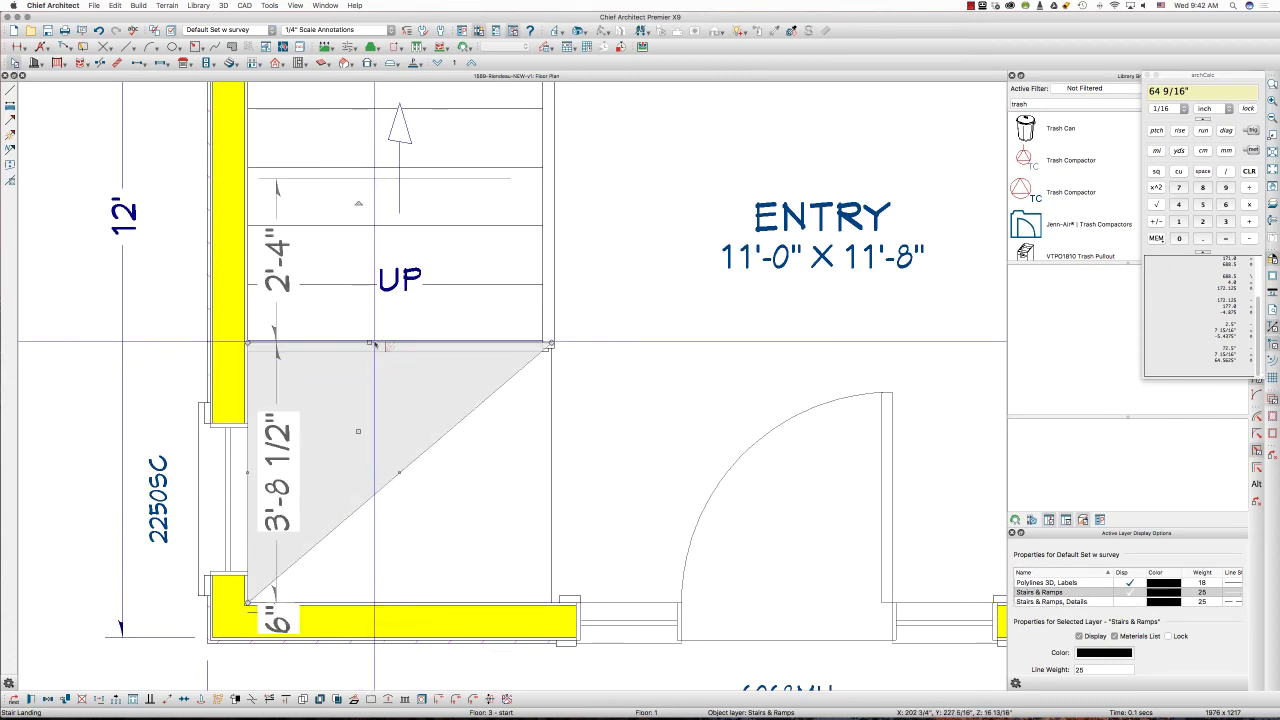
{"action": "left_click", "coordinate": [506, 699]}
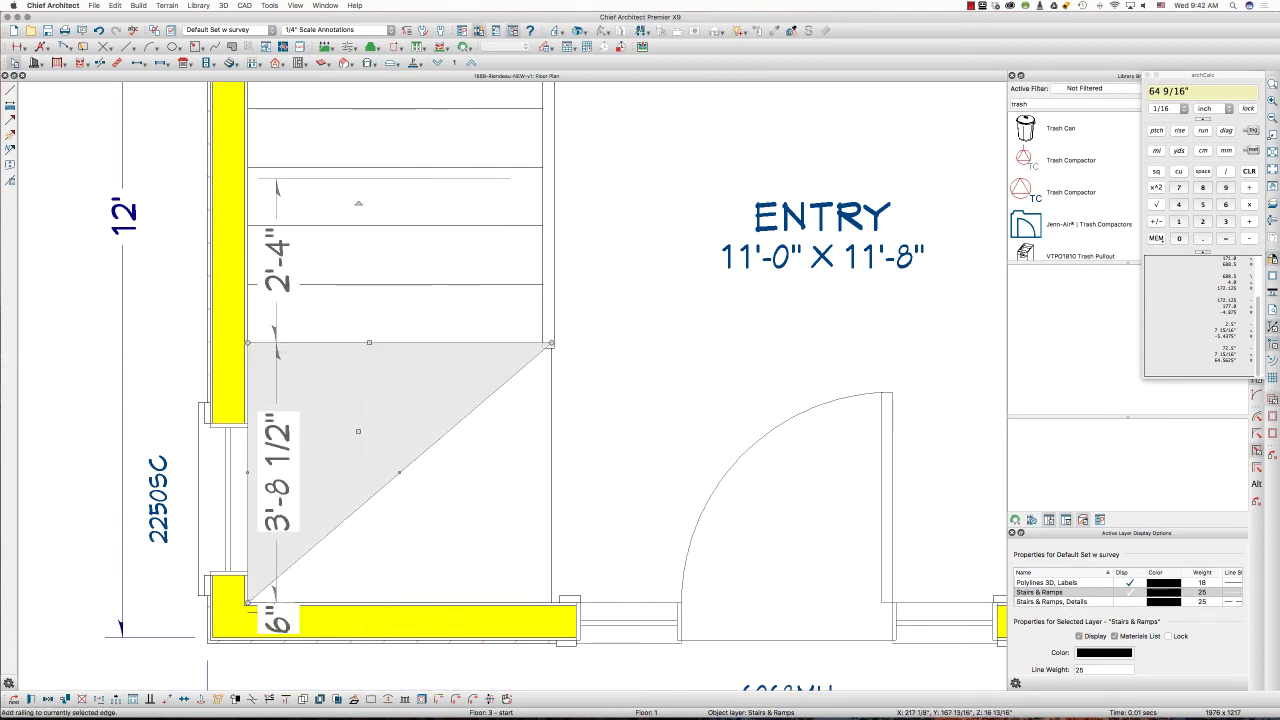
- Open the specification of the lower triangular landing beside the entry and calculate 16 13/16" minus 7 15/16" in archCalc
{"action": "left_click", "coordinate": [508, 469]}
{"action": "double_click", "coordinate": [508, 470]}
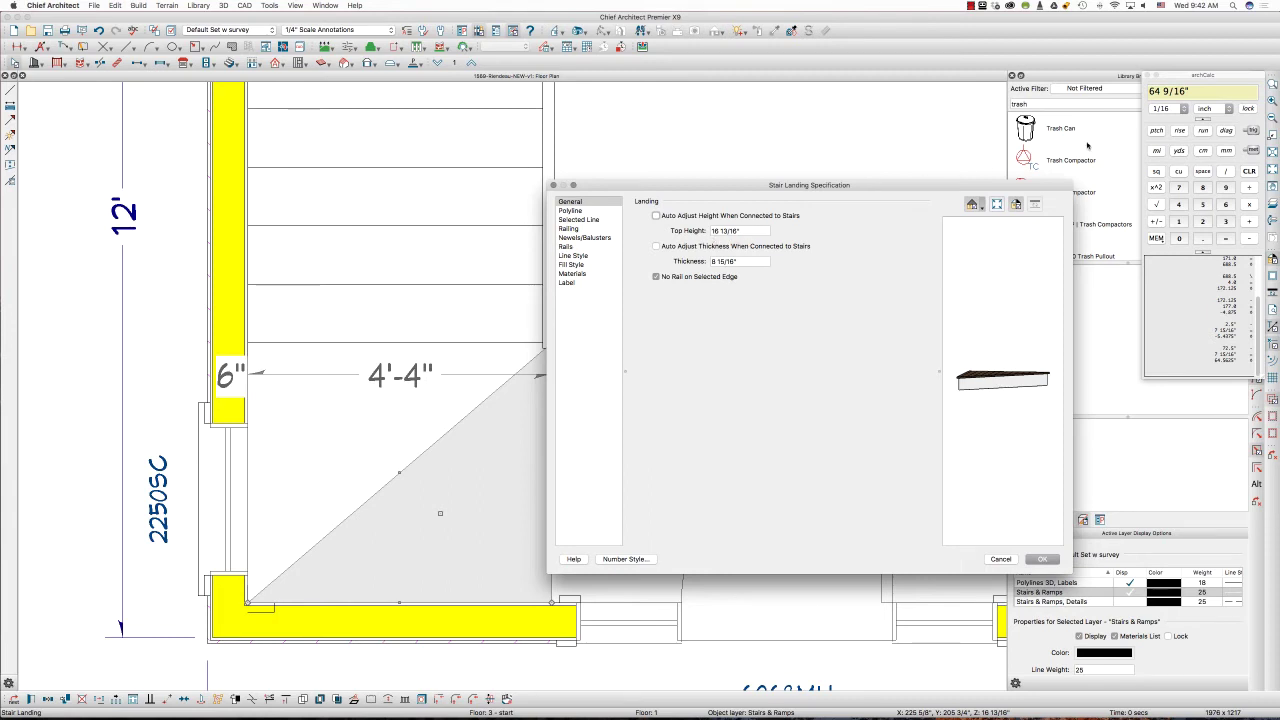
{"action": "left_click", "coordinate": [1195, 88]}
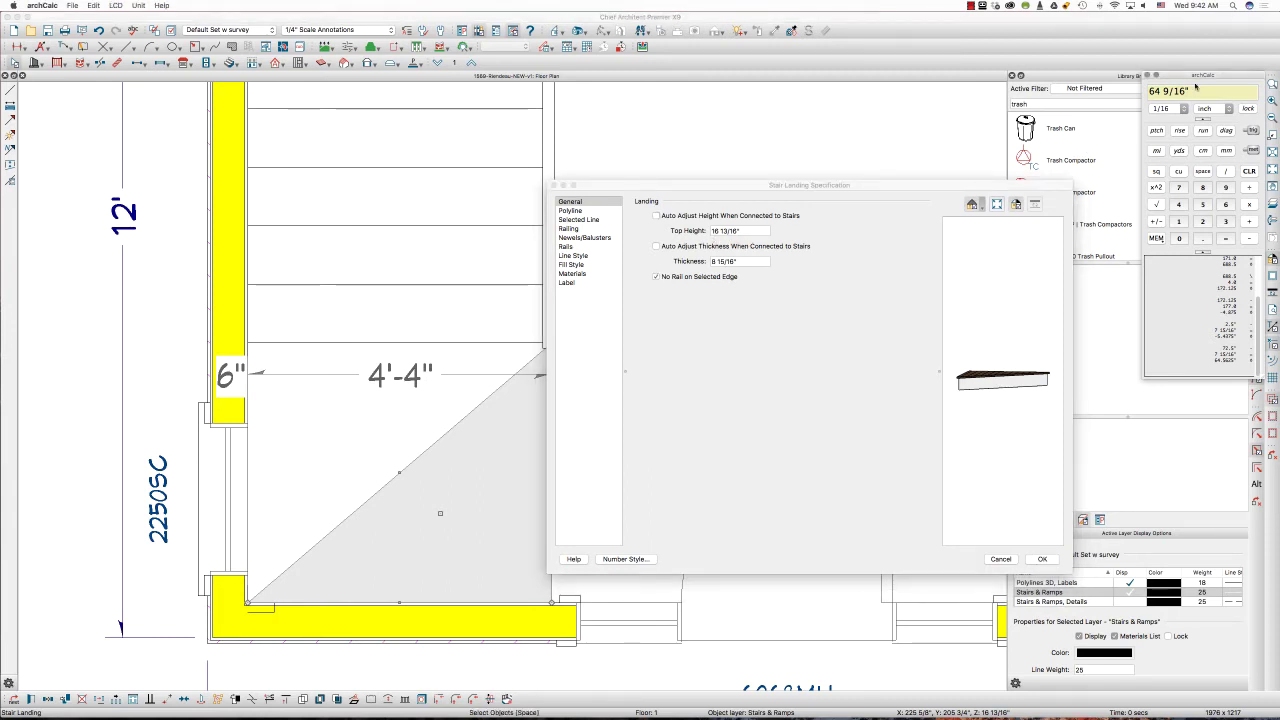
{"action": "type", "text": "16"}
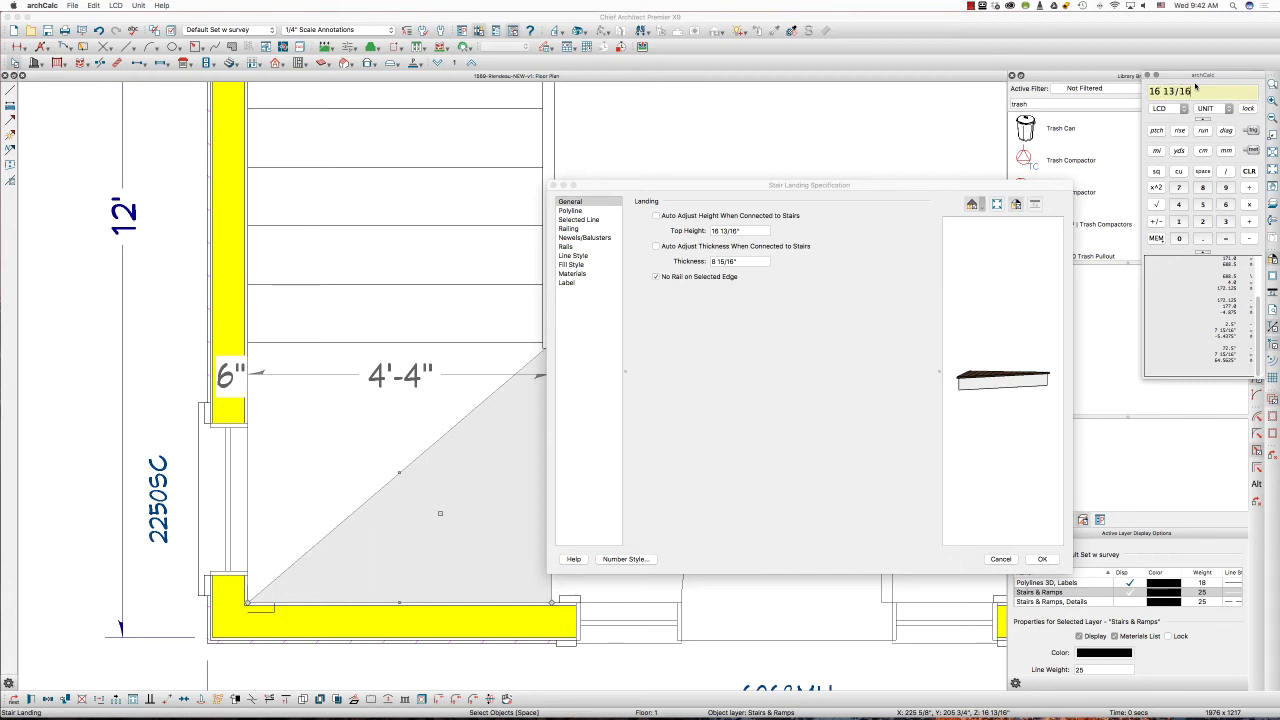
{"action": "type", "text": " 13/16\""}
{"action": "key", "text": "minus"}
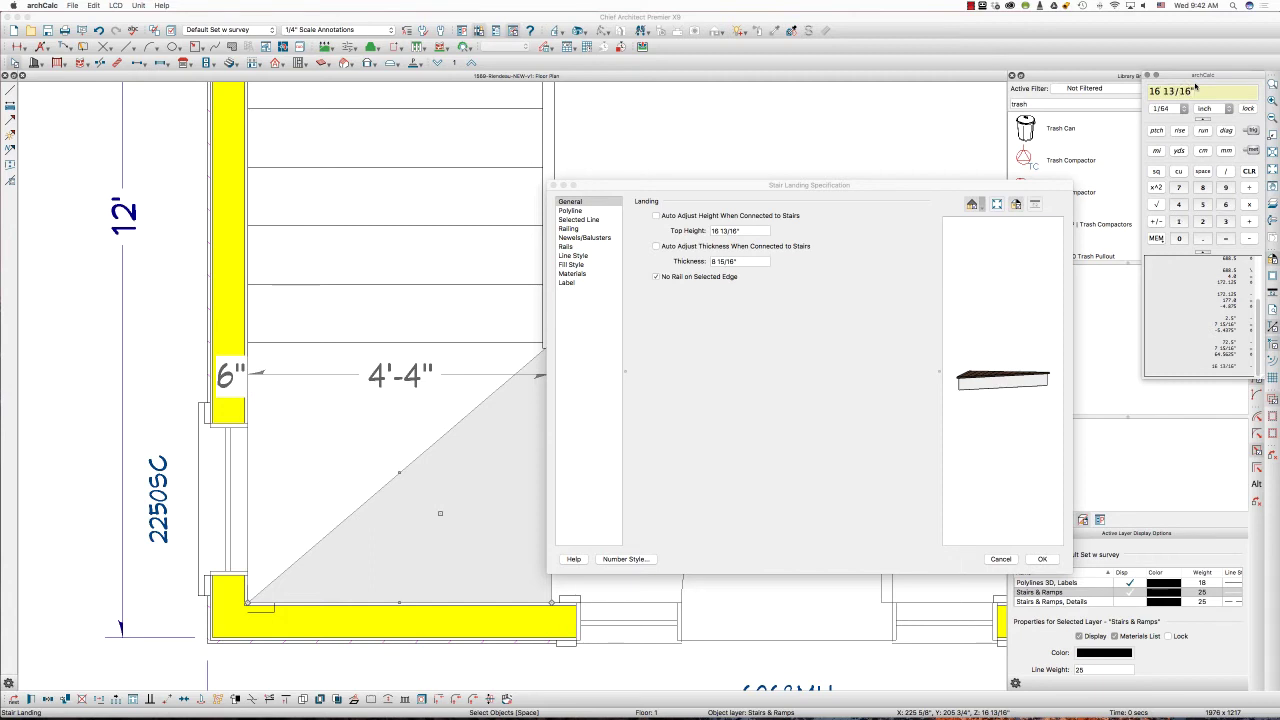
{"action": "type", "text": "7 1"}
{"action": "key", "text": "Return"}
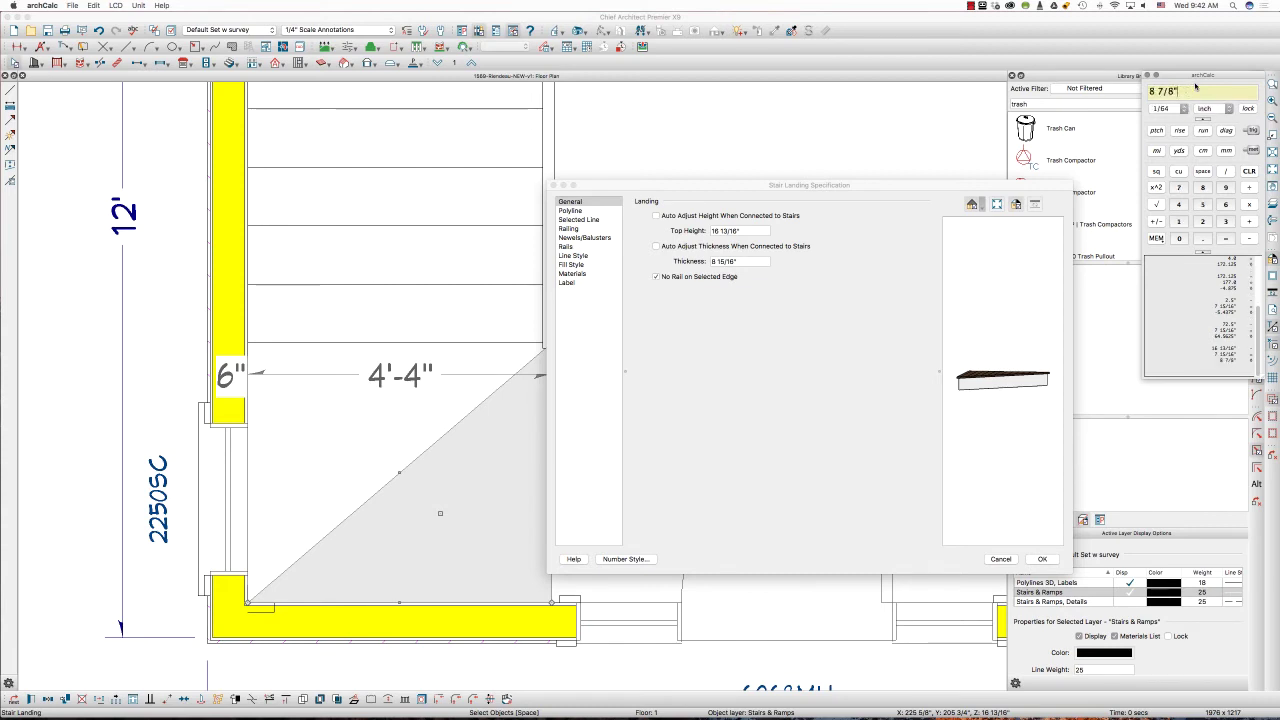
- Set the lower triangular landing's thickness and top height both to 8 7/8"
{"action": "left_click", "coordinate": [686, 264]}
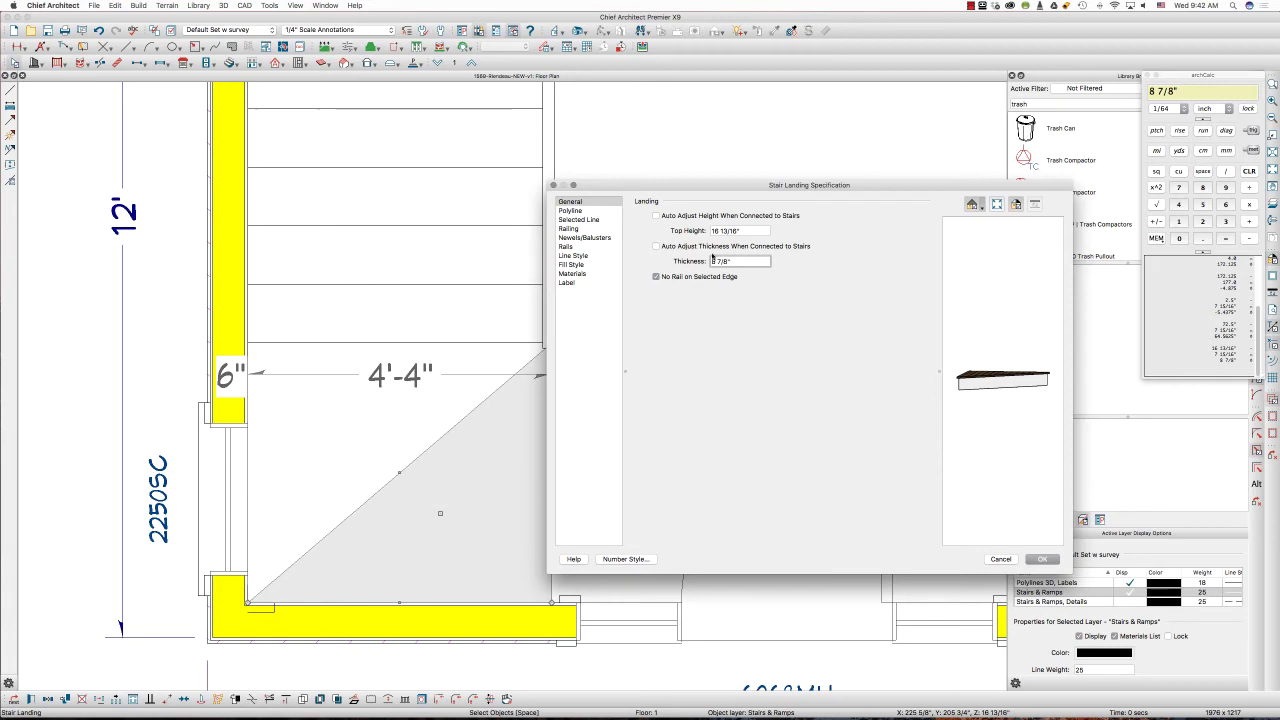
{"action": "left_click", "coordinate": [743, 231]}
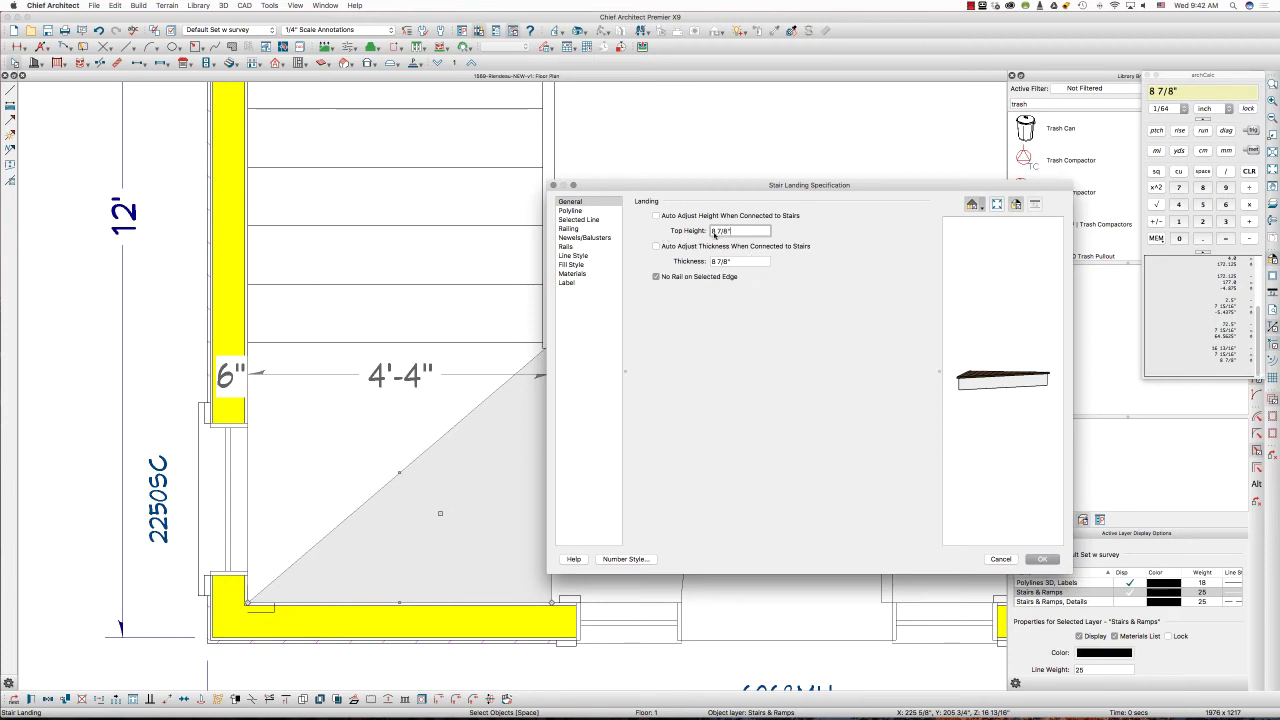
{"action": "left_click", "coordinate": [1042, 559]}
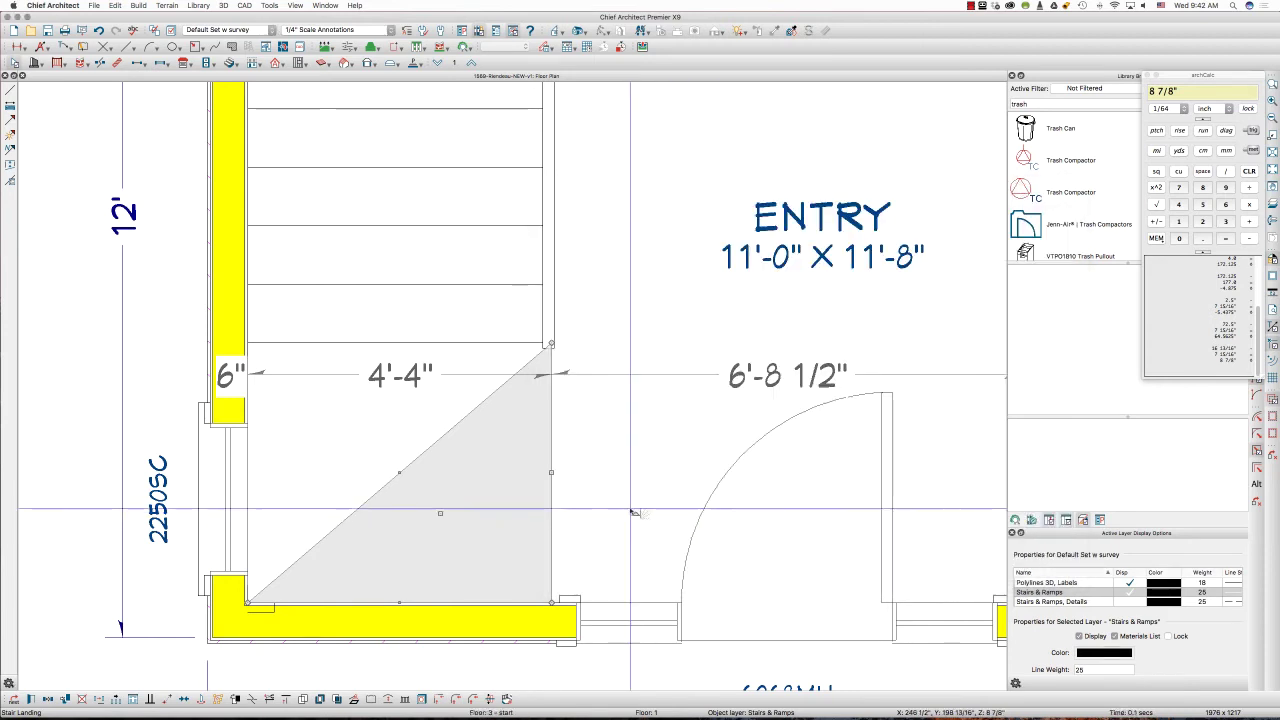
{"action": "key", "text": "Escape"}
- Check the riser heights in the specifications of the middle and upper stair flights
{"action": "left_click", "coordinate": [440, 307]}
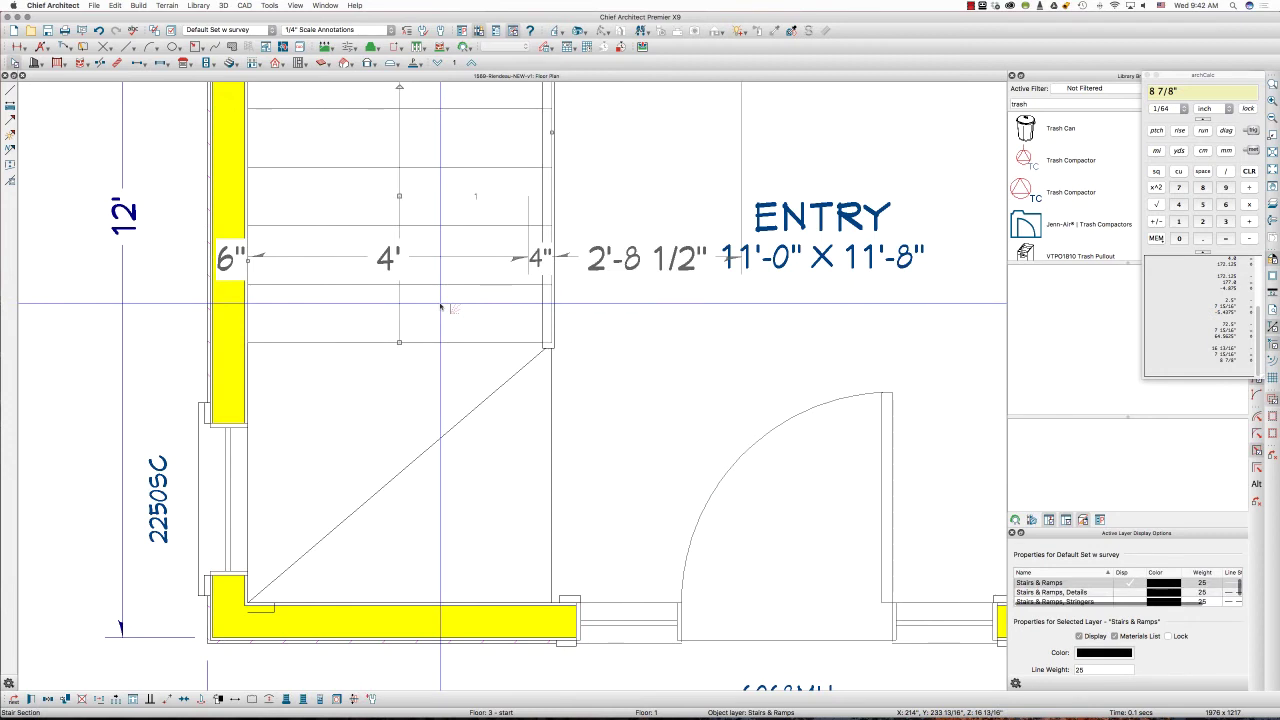
{"action": "double_click", "coordinate": [440, 307]}
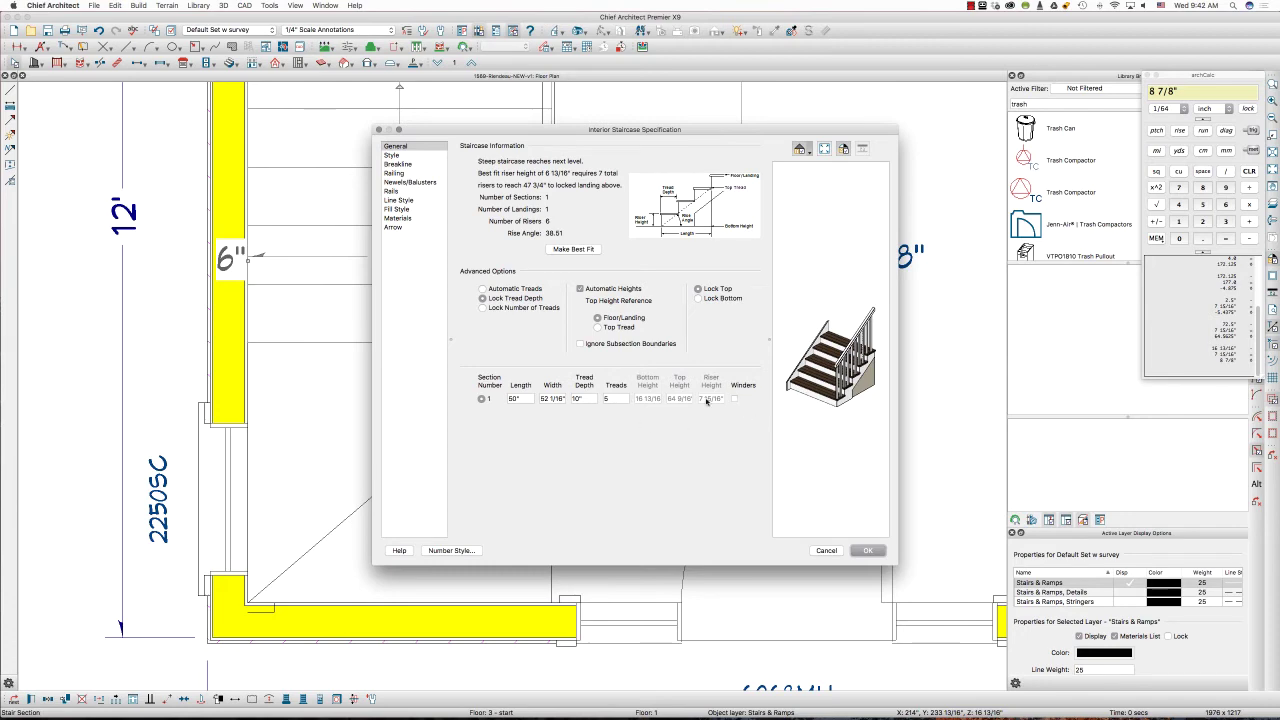
{"action": "left_click", "coordinate": [826, 550]}
{"action": "scroll", "coordinate": [665, 458], "scroll_direction": "down", "scroll_amount": 3}
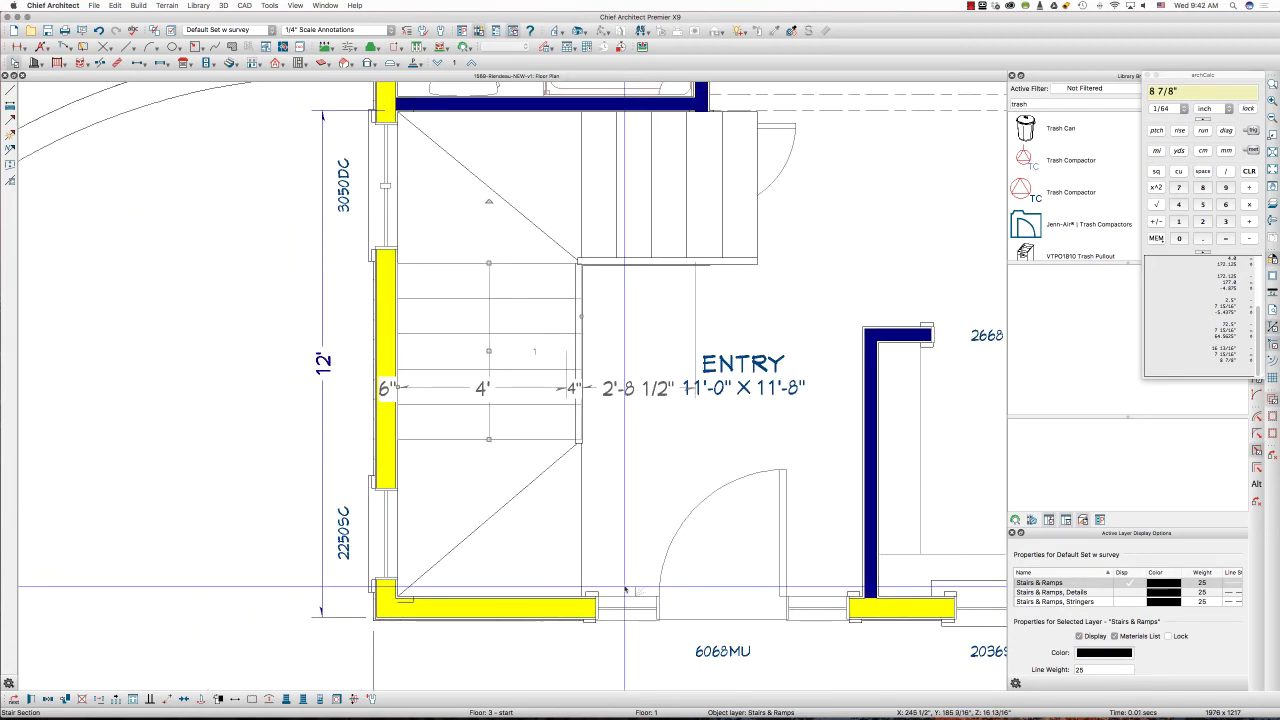
{"action": "scroll", "coordinate": [665, 458], "scroll_direction": "up", "scroll_amount": 2}
{"action": "double_click", "coordinate": [733, 283]}
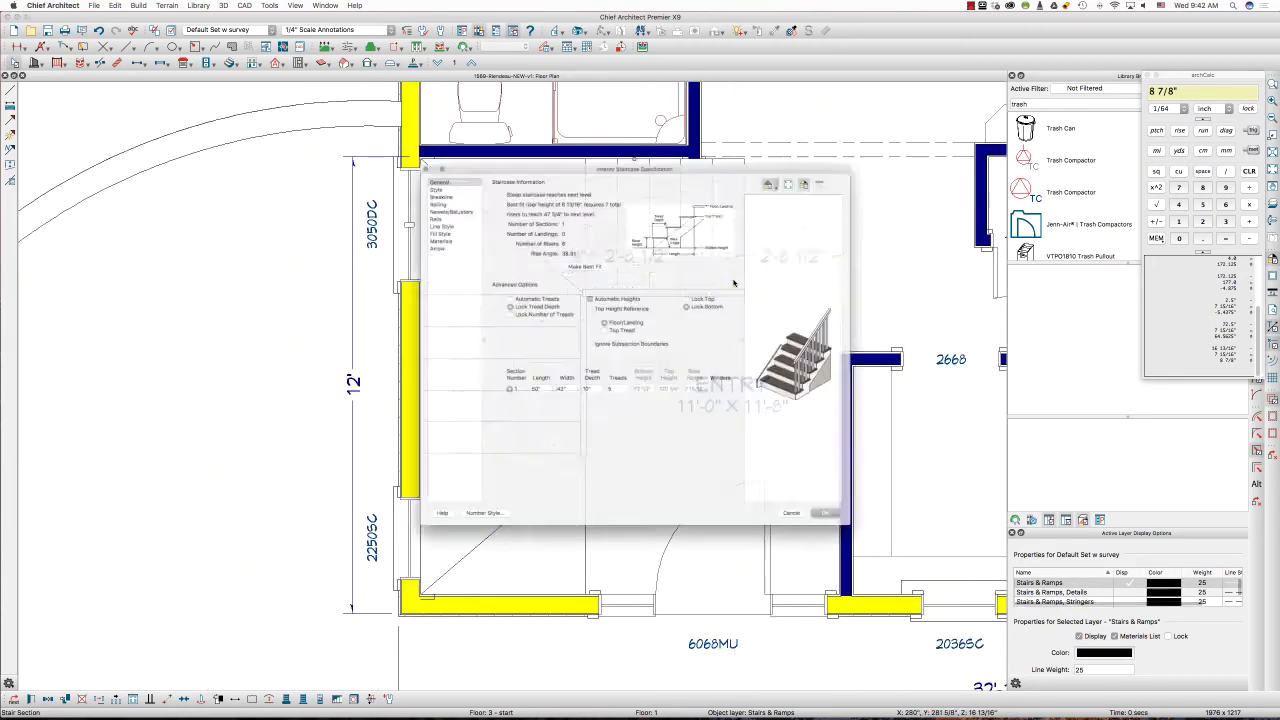
{"action": "left_click", "coordinate": [826, 550]}
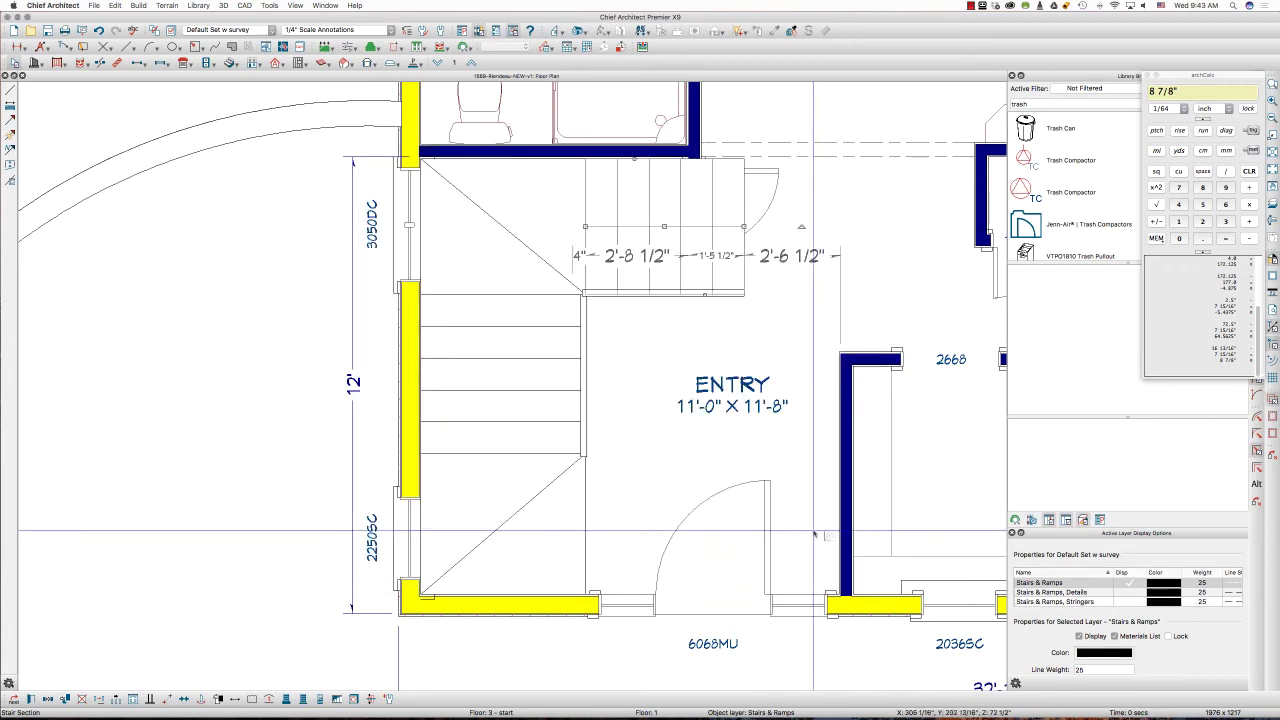
- Generate a perspective floor overview, examine the staircase and its stepped landings from several sides, and close the view
{"action": "left_click", "coordinate": [580, 31]}
{"action": "left_click", "coordinate": [601, 87]}
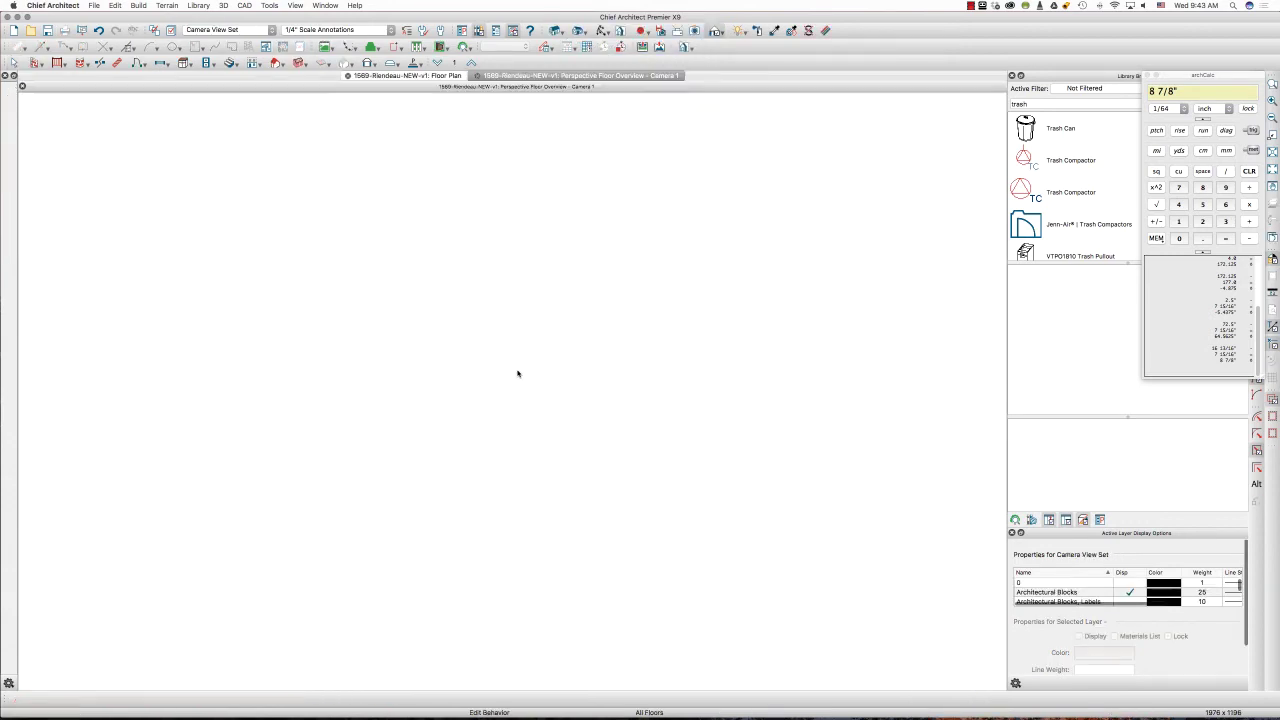
{"action": "left_click_drag", "start_coordinate": [517, 374], "coordinate": [554, 488]}
{"action": "scroll", "coordinate": [513, 417], "scroll_direction": "up", "scroll_amount": 10}
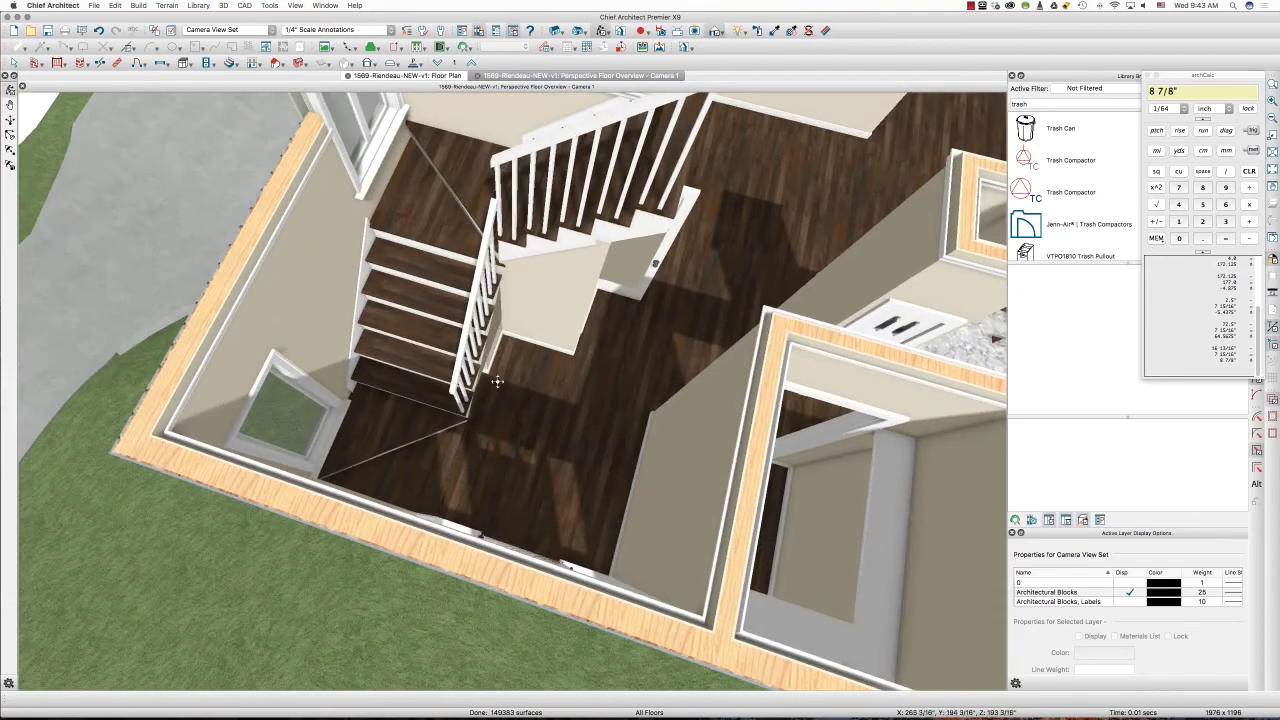
{"action": "left_click_drag", "start_coordinate": [481, 319], "coordinate": [413, 346]}
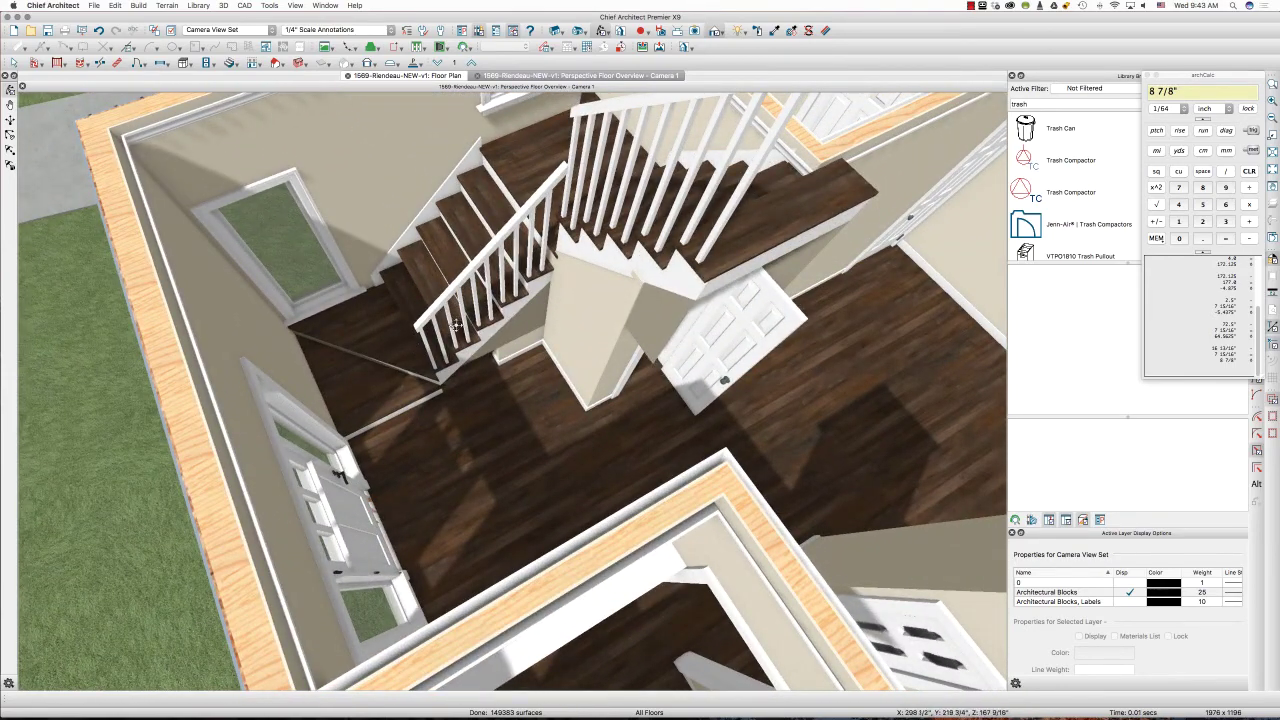
{"action": "left_click_drag", "start_coordinate": [512, 414], "coordinate": [455, 399]}
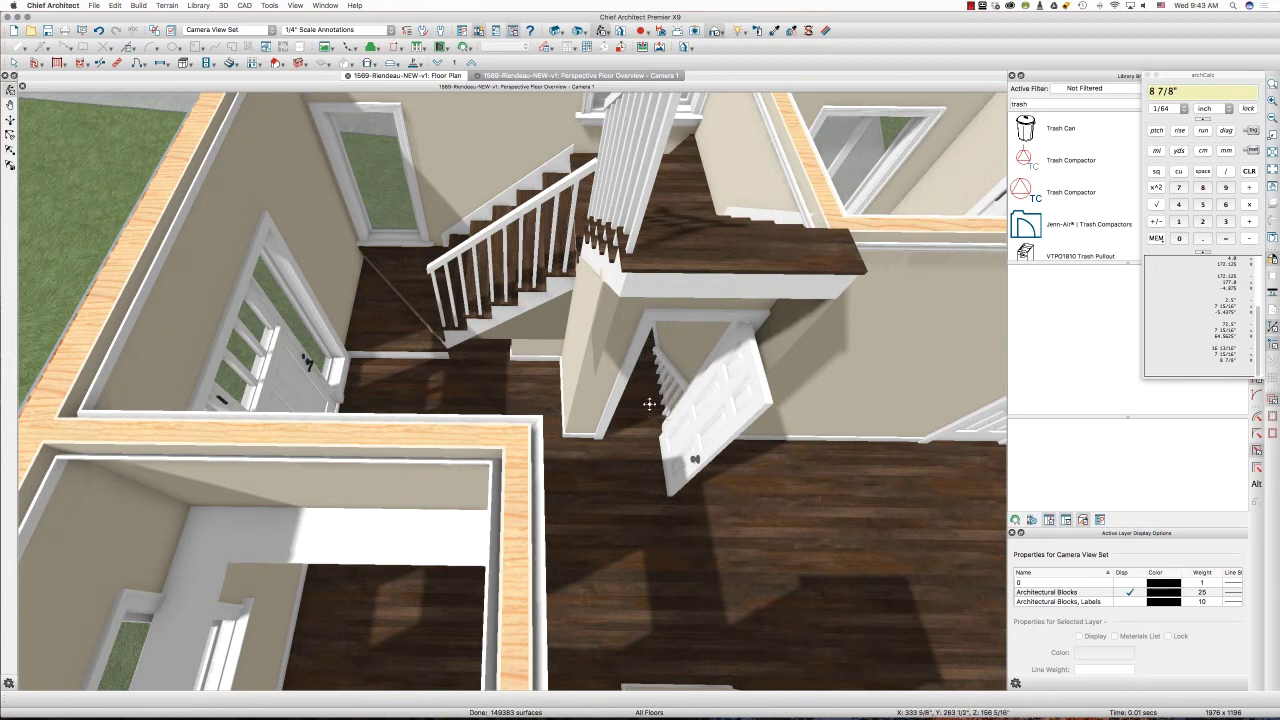
{"action": "left_click_drag", "start_coordinate": [600, 381], "coordinate": [600, 411]}
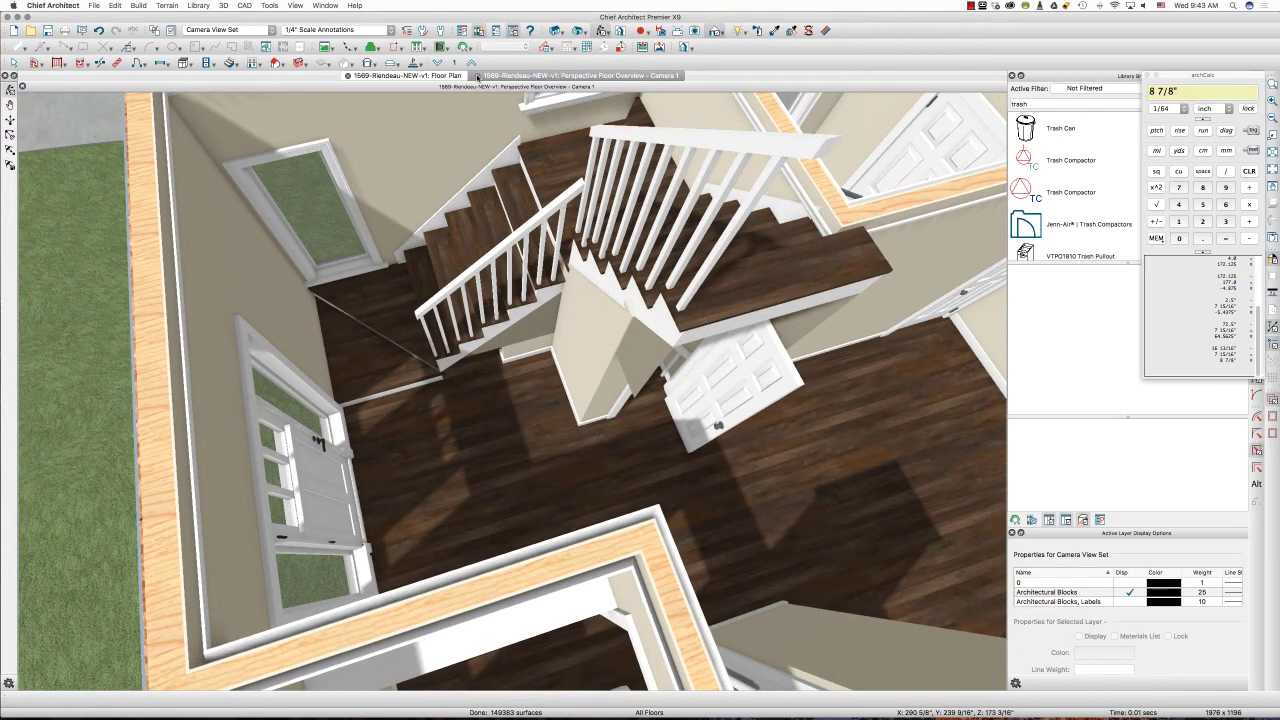
{"action": "left_click", "coordinate": [478, 76]}
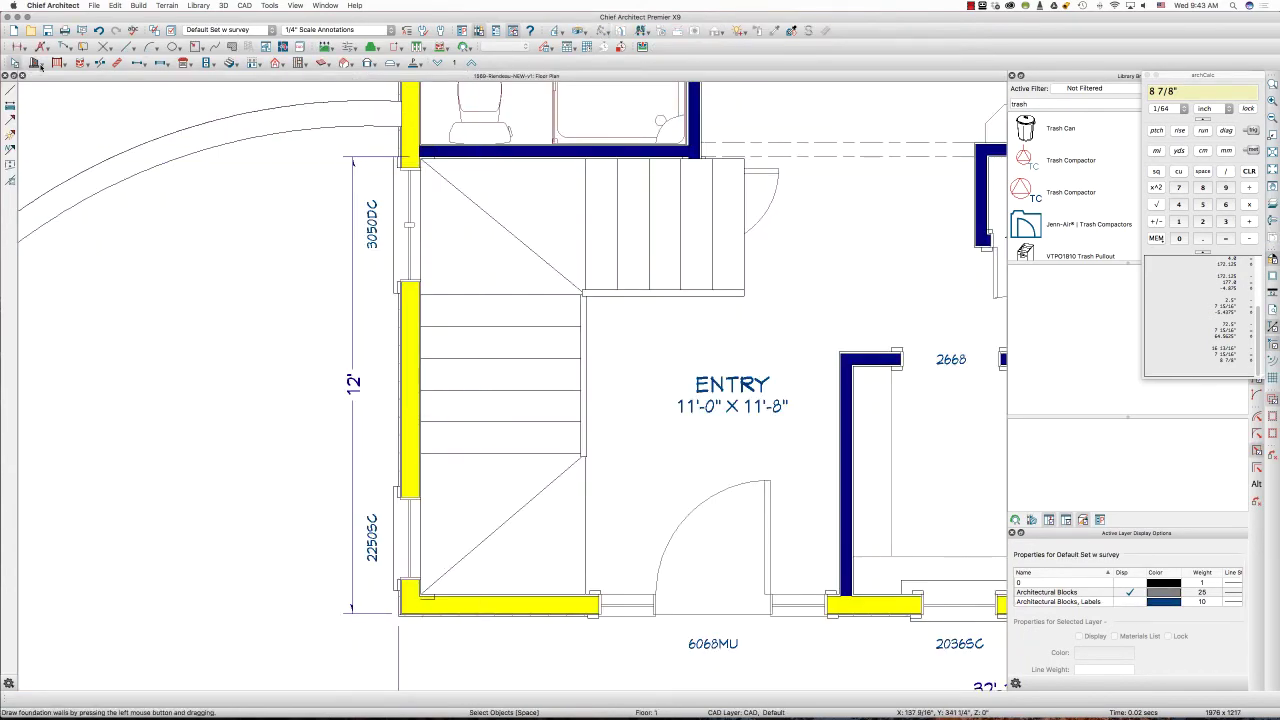
- Draw a straight interior wall about 3'-8 3/8" long under the open side of the middle stair flight
{"action": "left_click", "coordinate": [37, 64]}
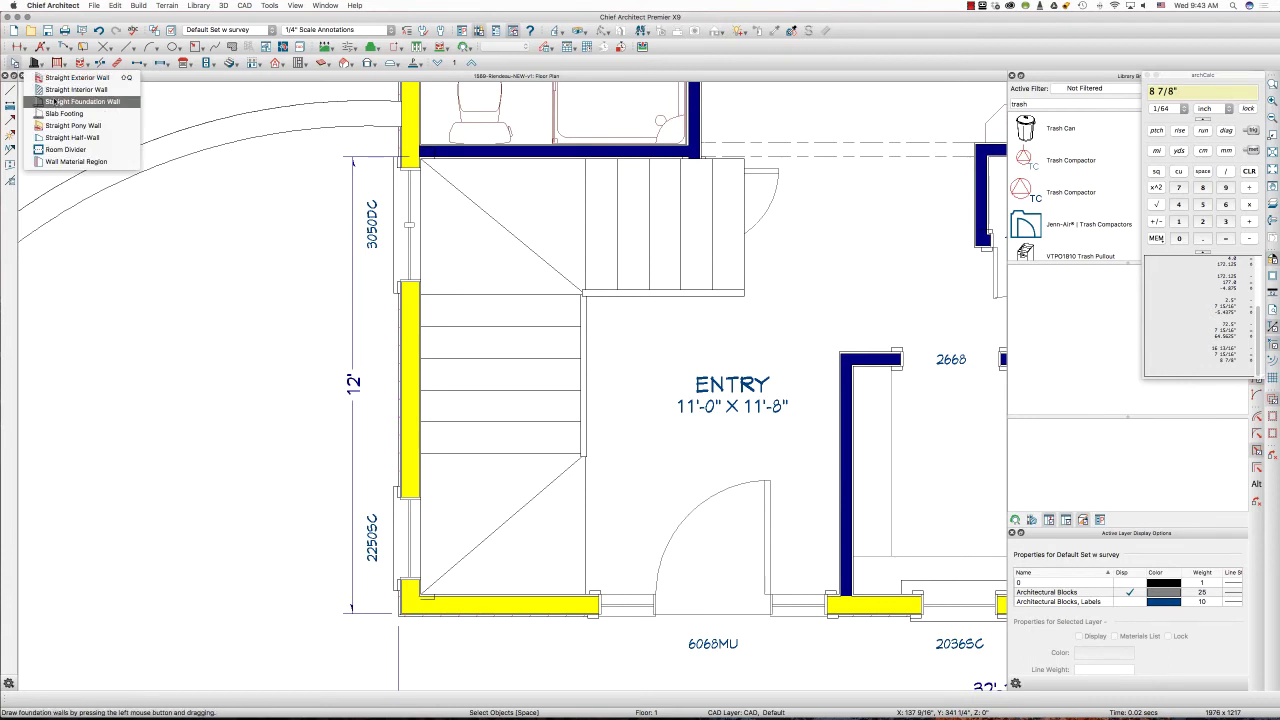
{"action": "left_click", "coordinate": [70, 89]}
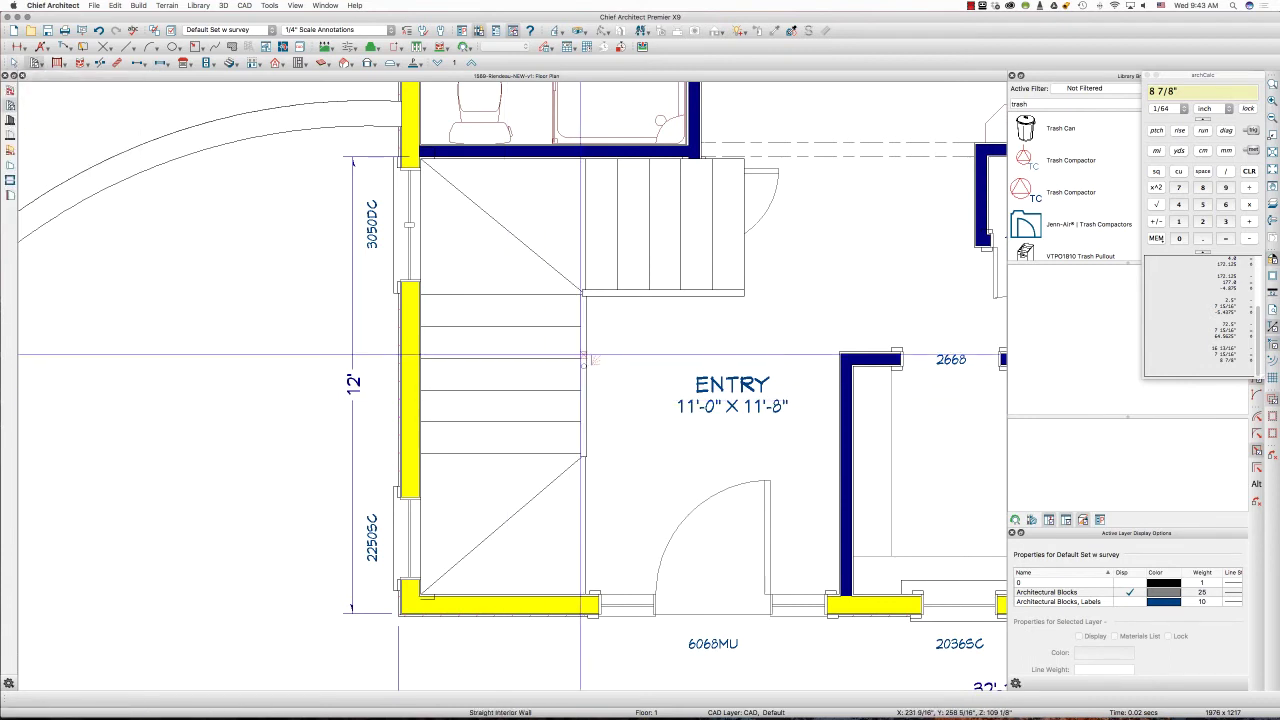
{"action": "left_click", "coordinate": [581, 354]}
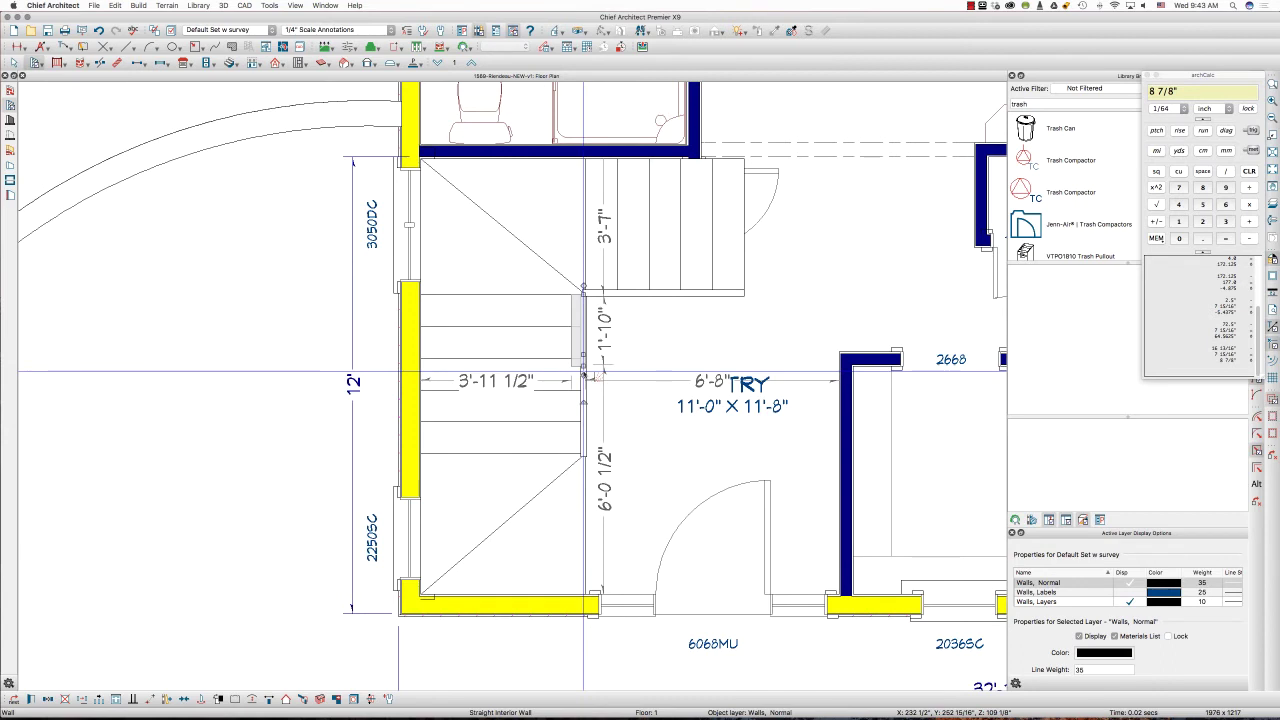
{"action": "left_click_drag", "start_coordinate": [585, 374], "coordinate": [584, 434]}
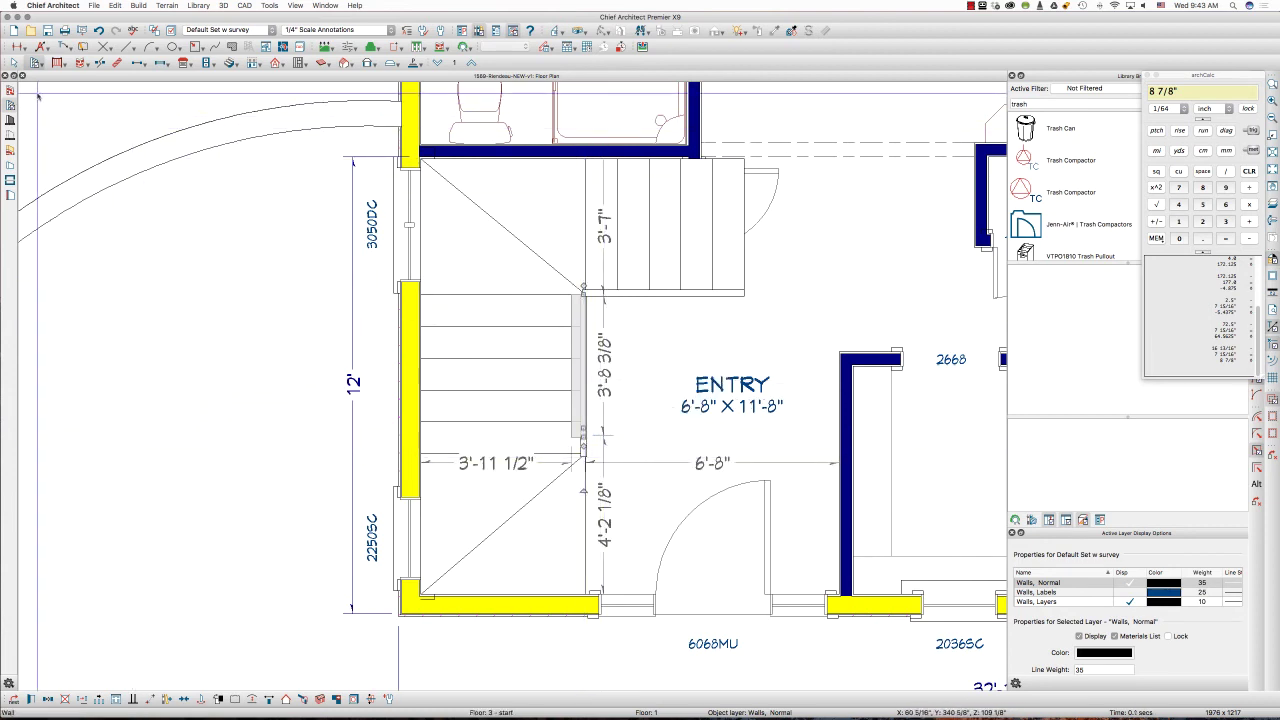
- Draw a room divider from the new wall's lower end to the exterior window wall, where the middle flight meets the bottom landings
{"action": "left_click", "coordinate": [10, 180]}
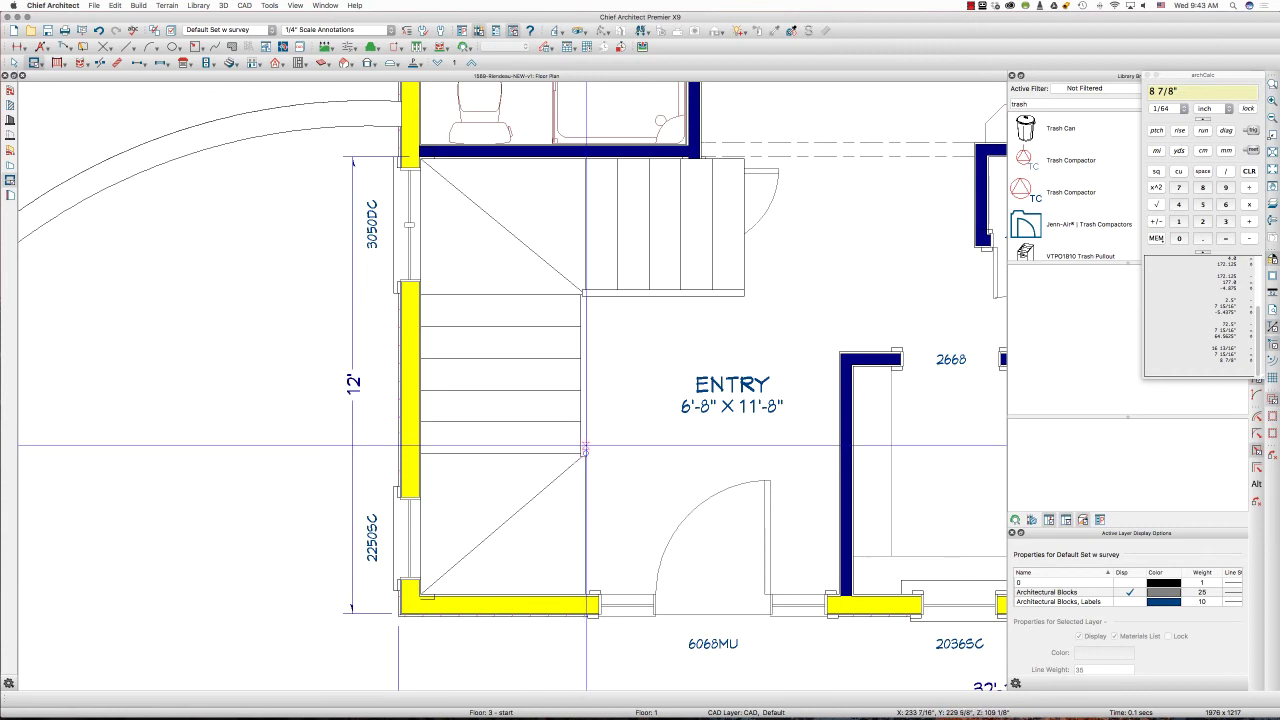
{"action": "left_click_drag", "start_coordinate": [585, 448], "coordinate": [494, 459]}
{"action": "left_click", "coordinate": [497, 440]}
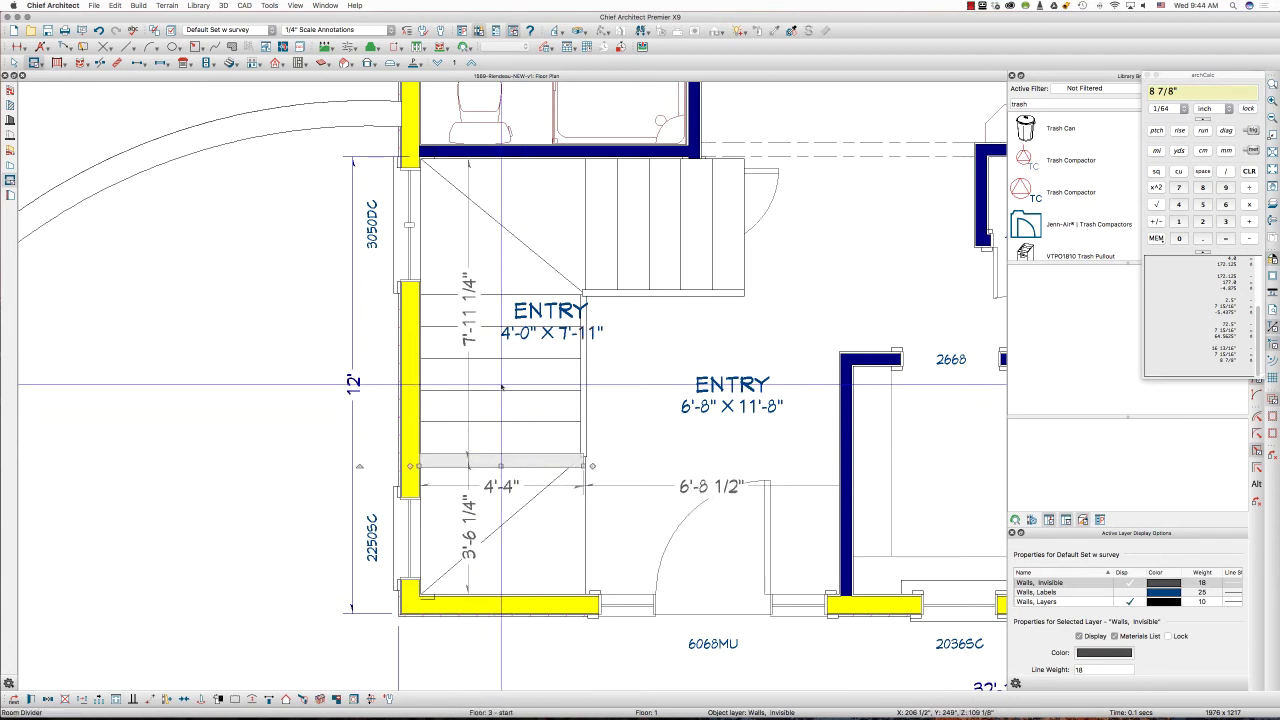
- Change the room type of the enclosed area under the stairs to Open Below
{"action": "left_click", "coordinate": [502, 384]}
{"action": "key", "text": "space"}
{"action": "left_click", "coordinate": [502, 385]}
{"action": "key", "text": "Tab"}
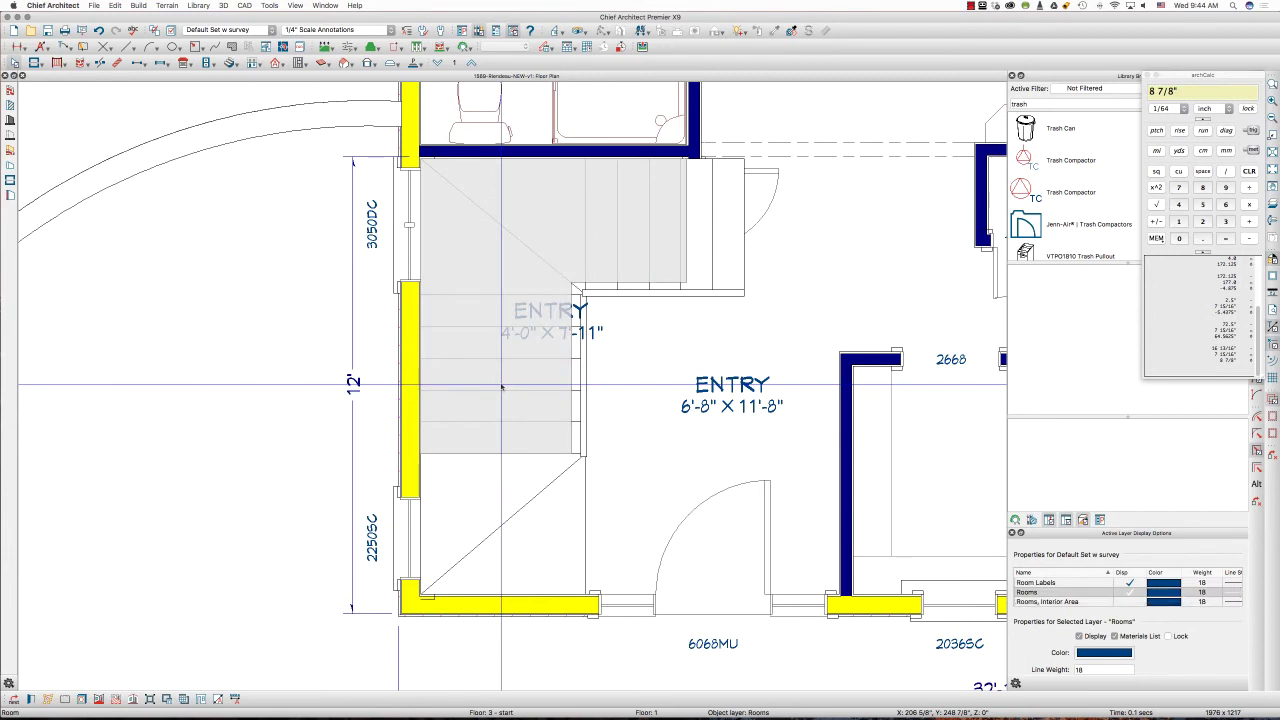
{"action": "double_click", "coordinate": [502, 386]}
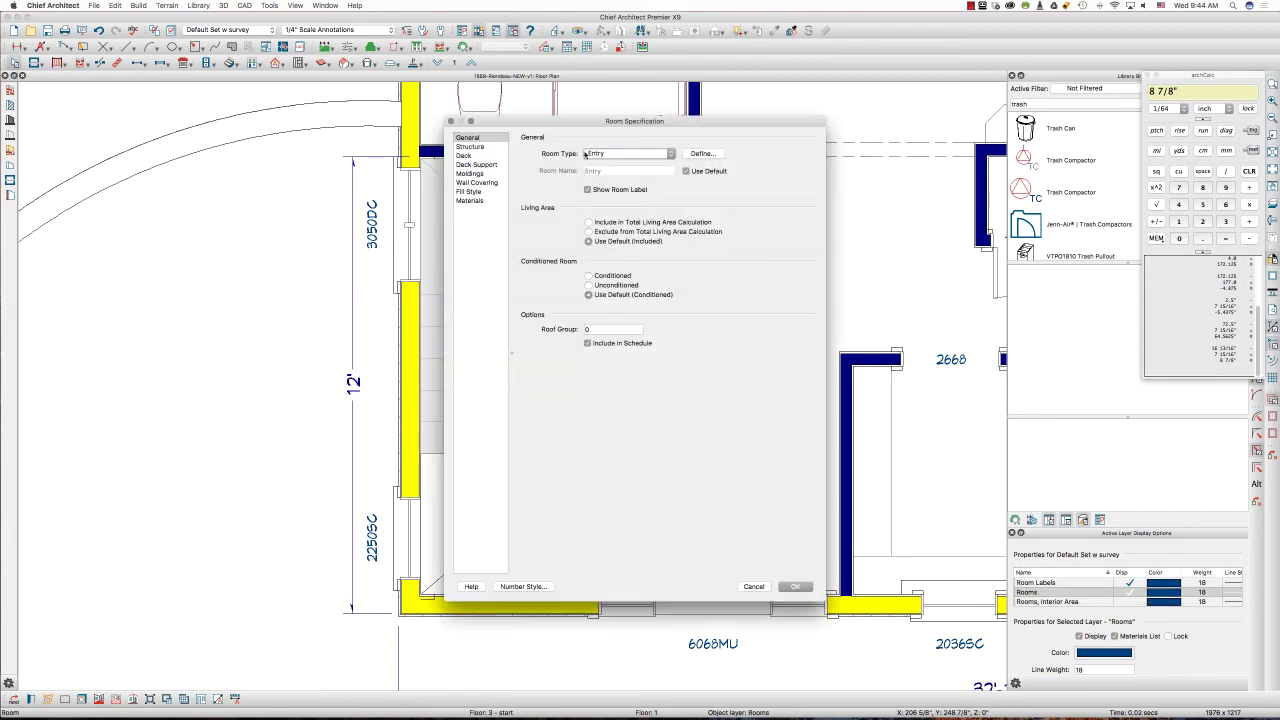
{"action": "left_click", "coordinate": [655, 155]}
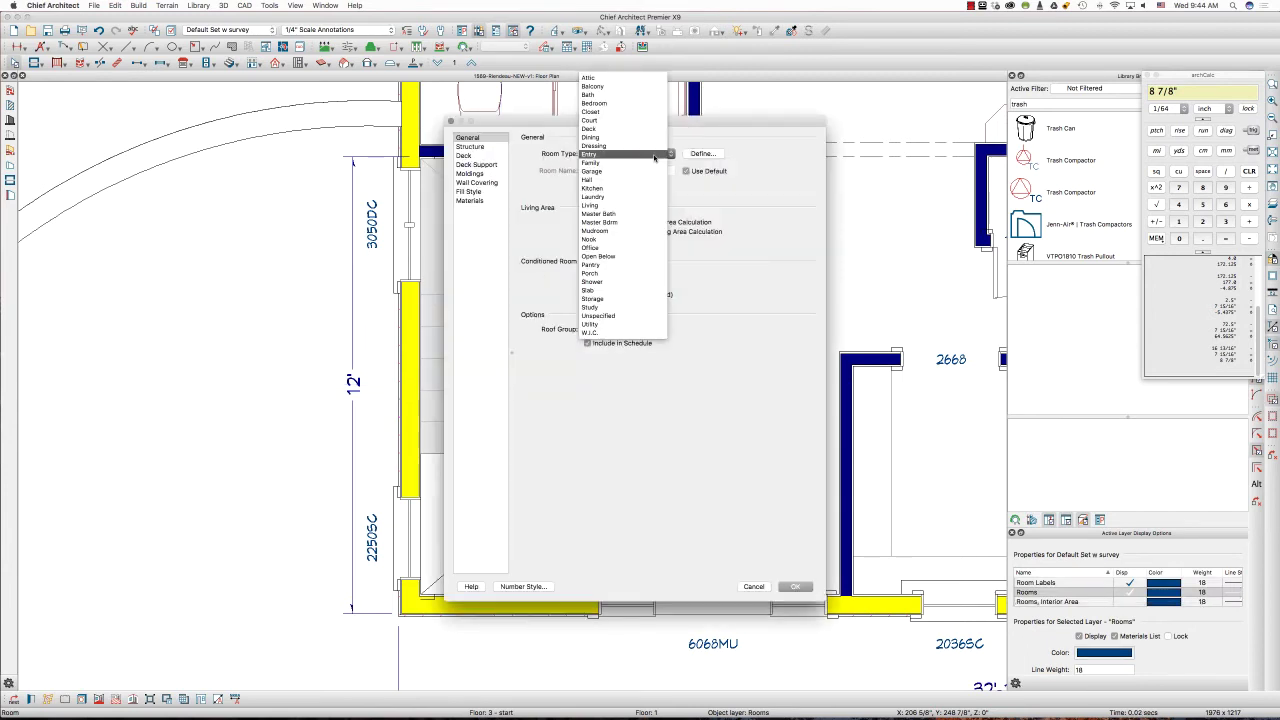
{"action": "left_click", "coordinate": [648, 257]}
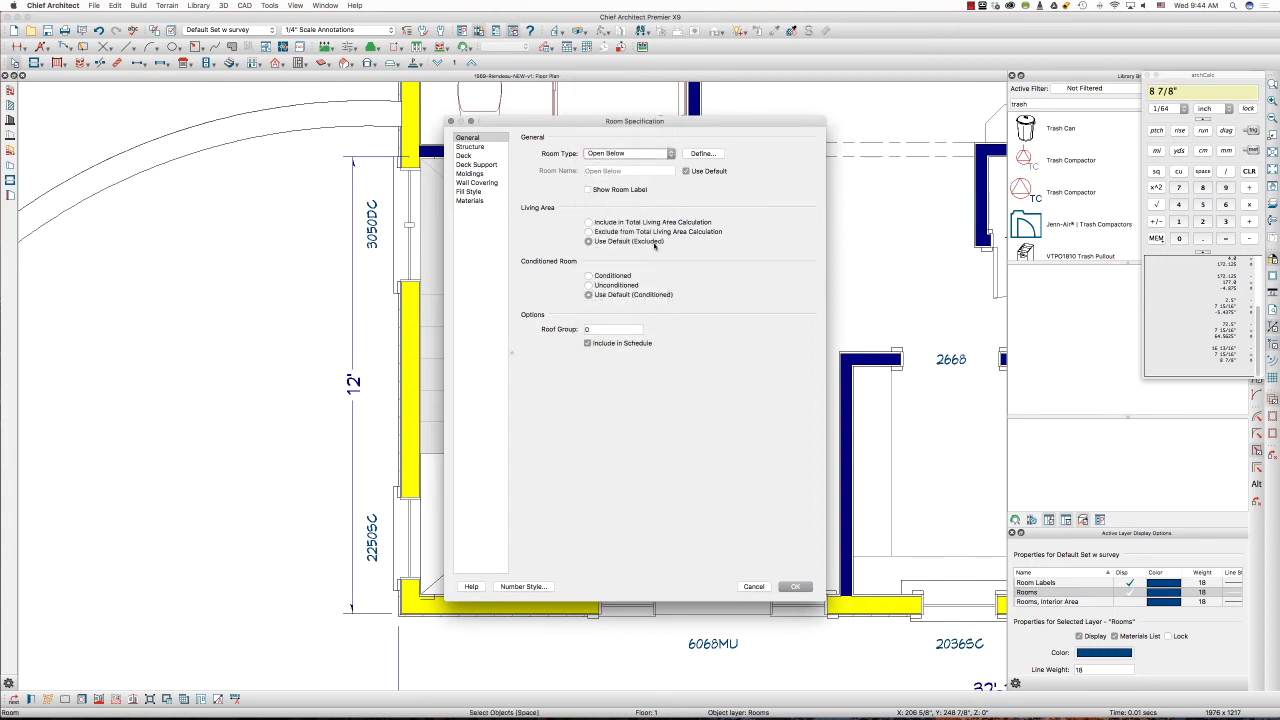
{"action": "left_click", "coordinate": [797, 587]}
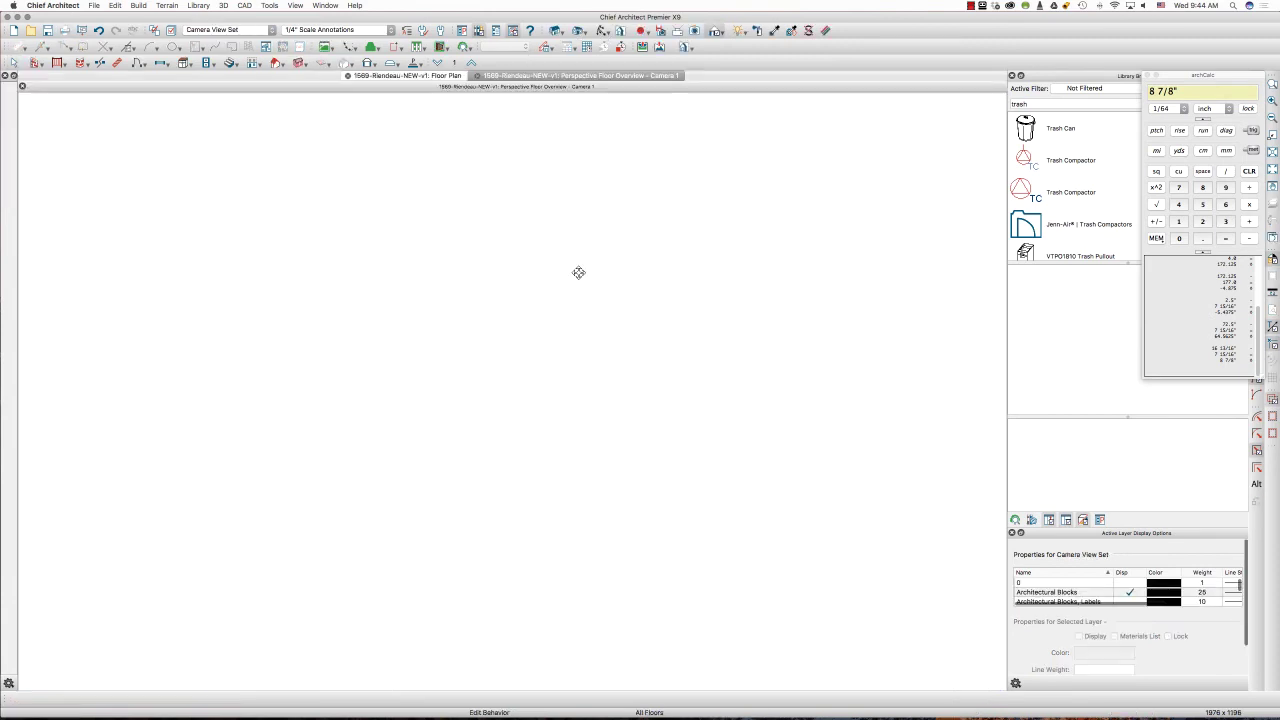
- Examine the staircase, the under-stair space and its door opening in a new perspective floor overview
{"action": "left_click_drag", "start_coordinate": [554, 376], "coordinate": [484, 416]}
{"action": "scroll", "coordinate": [457, 375], "scroll_direction": "up", "scroll_amount": 4}
{"action": "scroll", "coordinate": [457, 374], "scroll_direction": "up", "scroll_amount": 8}
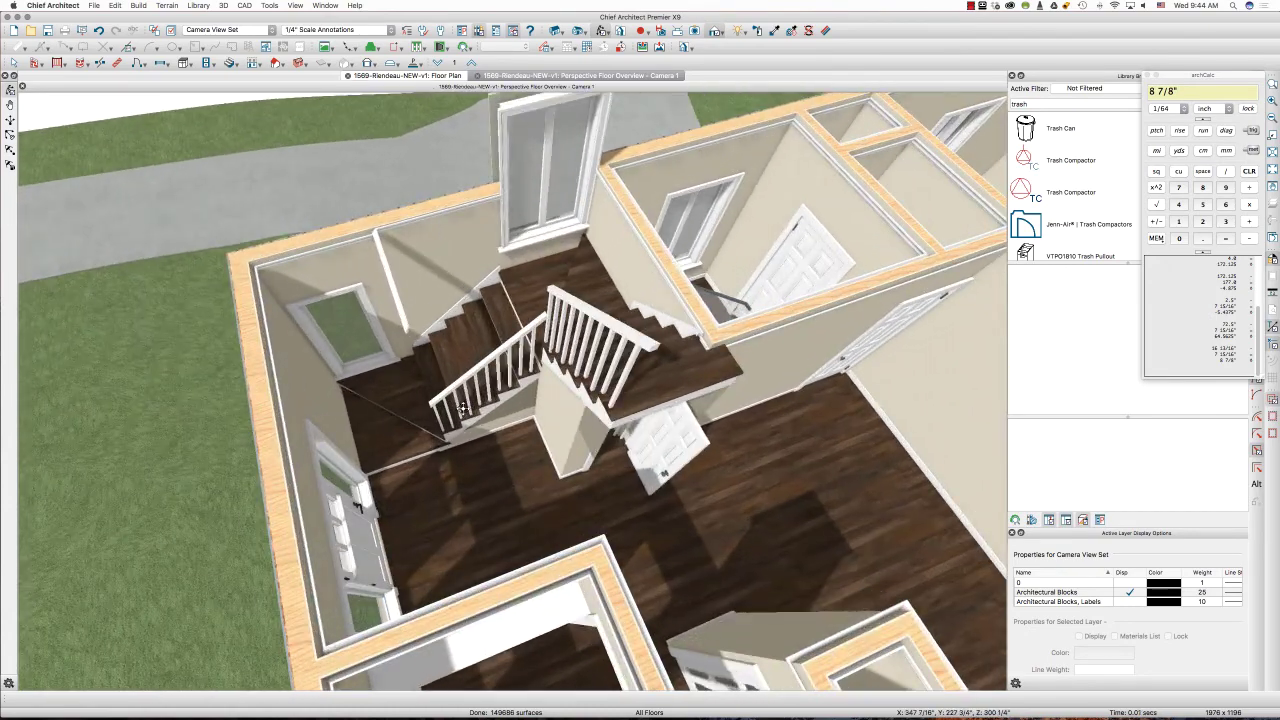
{"action": "left_click_drag", "start_coordinate": [463, 408], "coordinate": [488, 400]}
{"action": "left_click_drag", "start_coordinate": [582, 420], "coordinate": [640, 380]}
{"action": "scroll", "coordinate": [575, 361], "scroll_direction": "up", "scroll_amount": 3}
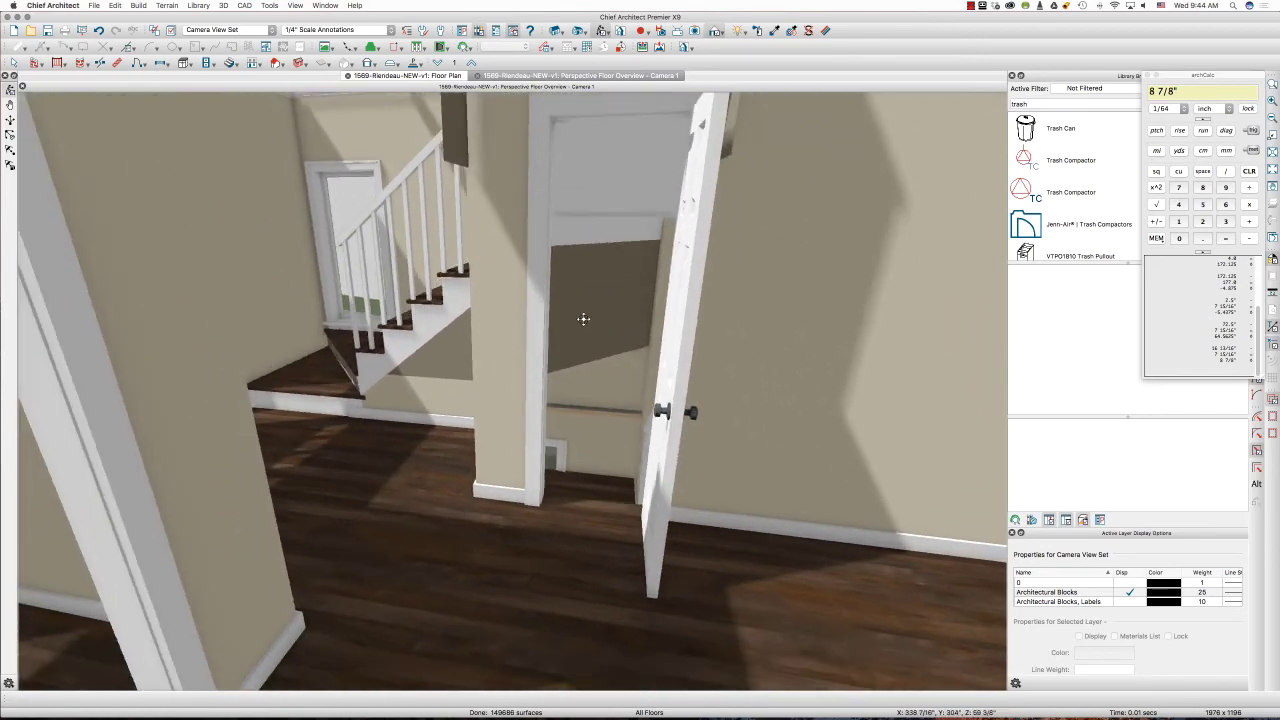
{"action": "left_click", "coordinate": [583, 319]}
{"action": "key", "text": "Escape"}
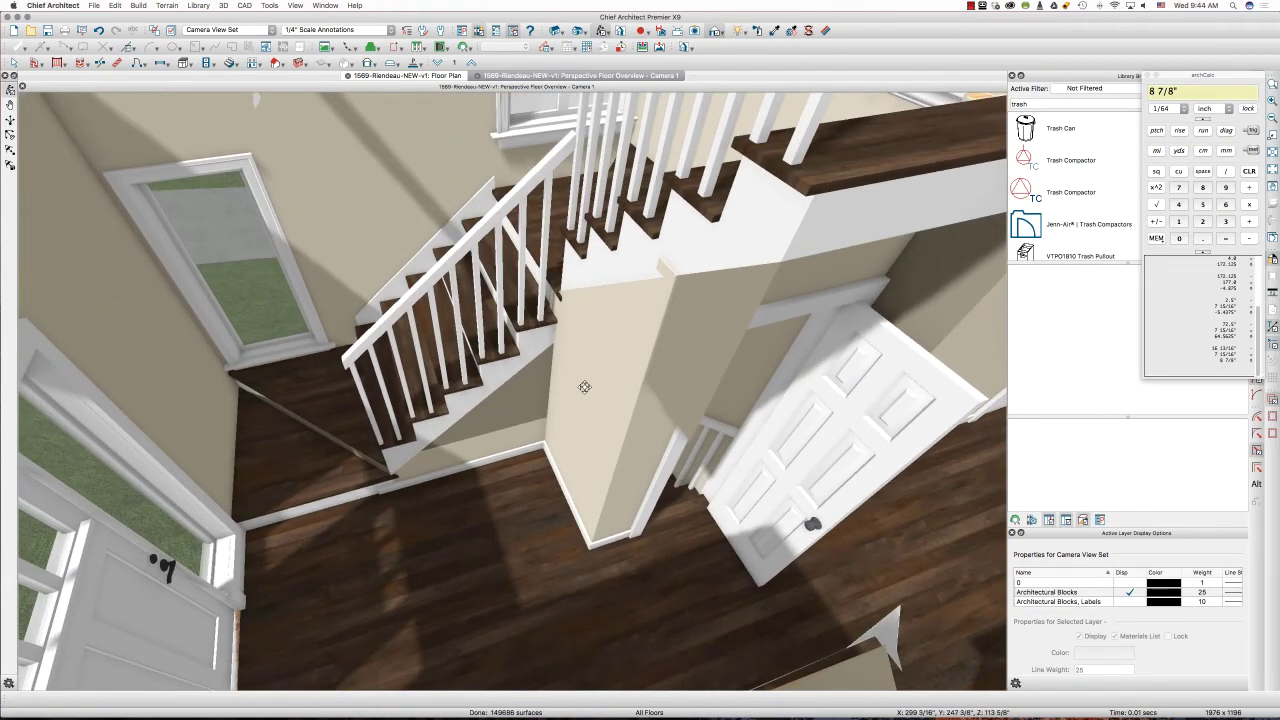
{"action": "left_click", "coordinate": [708, 352]}
{"action": "key", "text": "Escape"}
- Try to set the thickness of the triangular stair landing above the under-stair doorway to 7 inches
{"action": "left_click_drag", "start_coordinate": [688, 372], "coordinate": [569, 334]}
{"action": "left_click", "coordinate": [576, 331]}
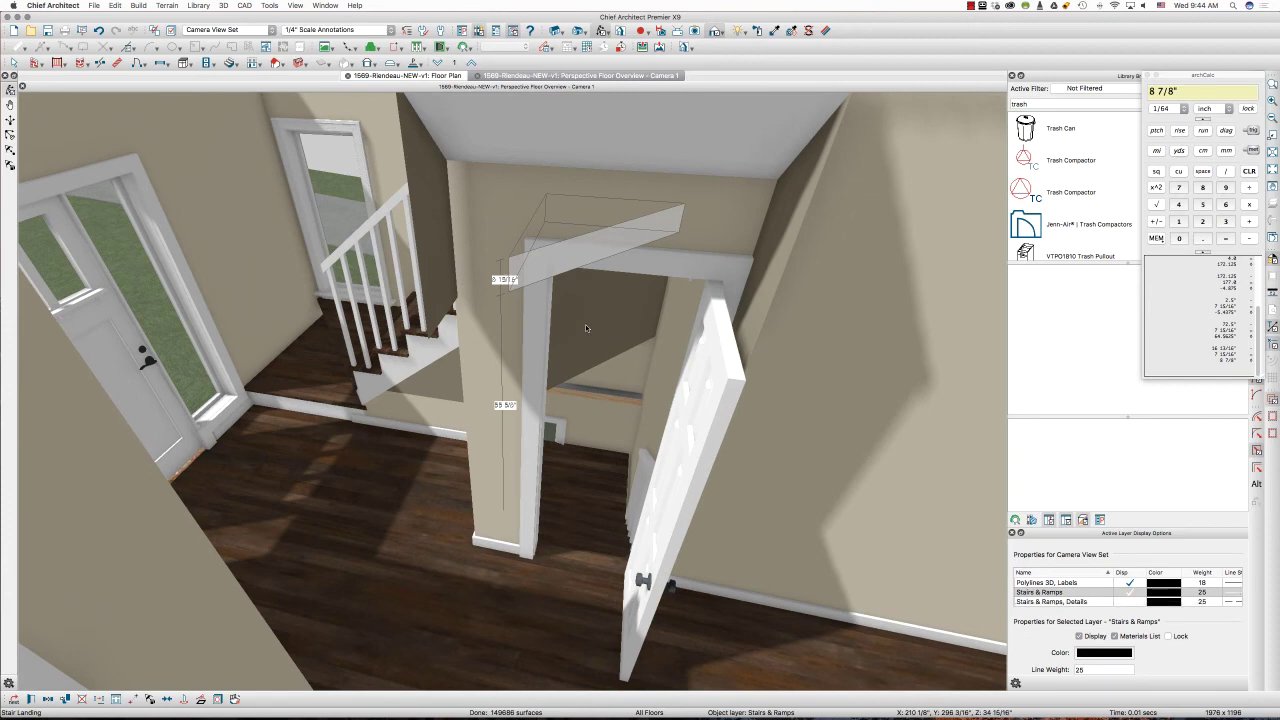
{"action": "scroll", "coordinate": [586, 328], "scroll_direction": "up", "scroll_amount": 5}
{"action": "double_click", "coordinate": [586, 328]}
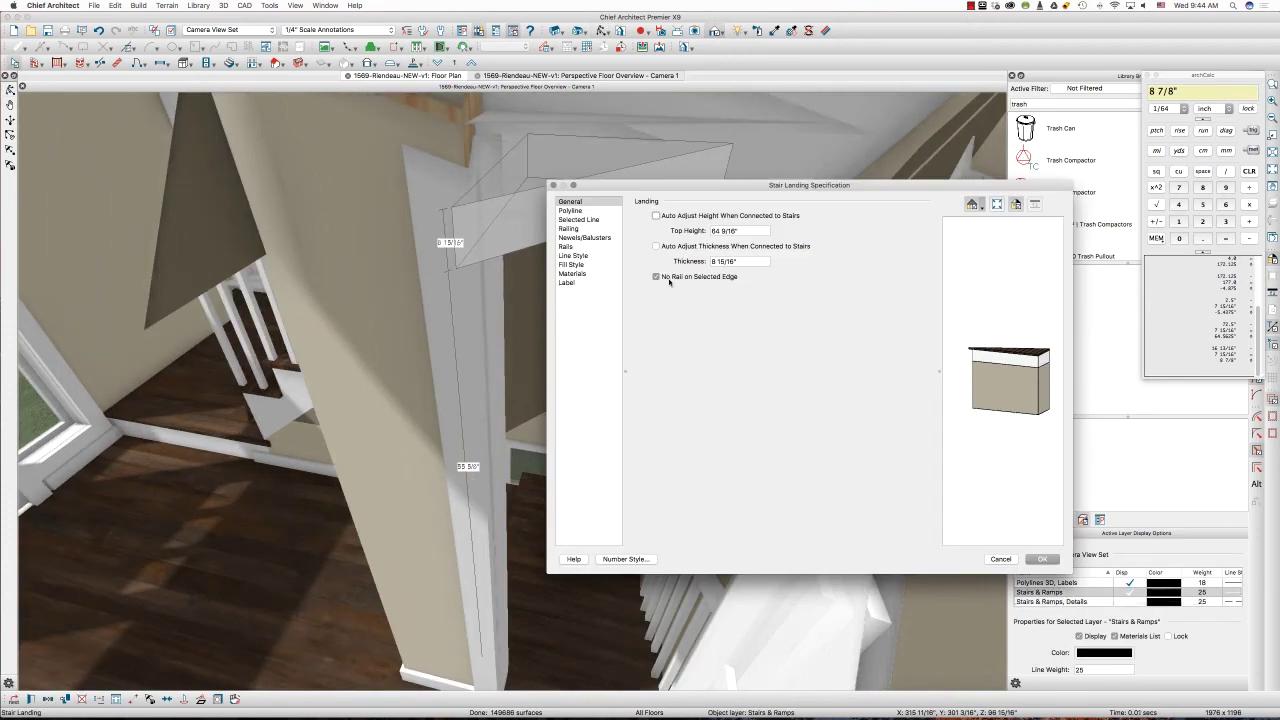
{"action": "left_click_drag", "start_coordinate": [745, 262], "coordinate": [635, 263]}
{"action": "key", "text": "Tab"}
{"action": "left_click_drag", "start_coordinate": [738, 262], "coordinate": [651, 264]}
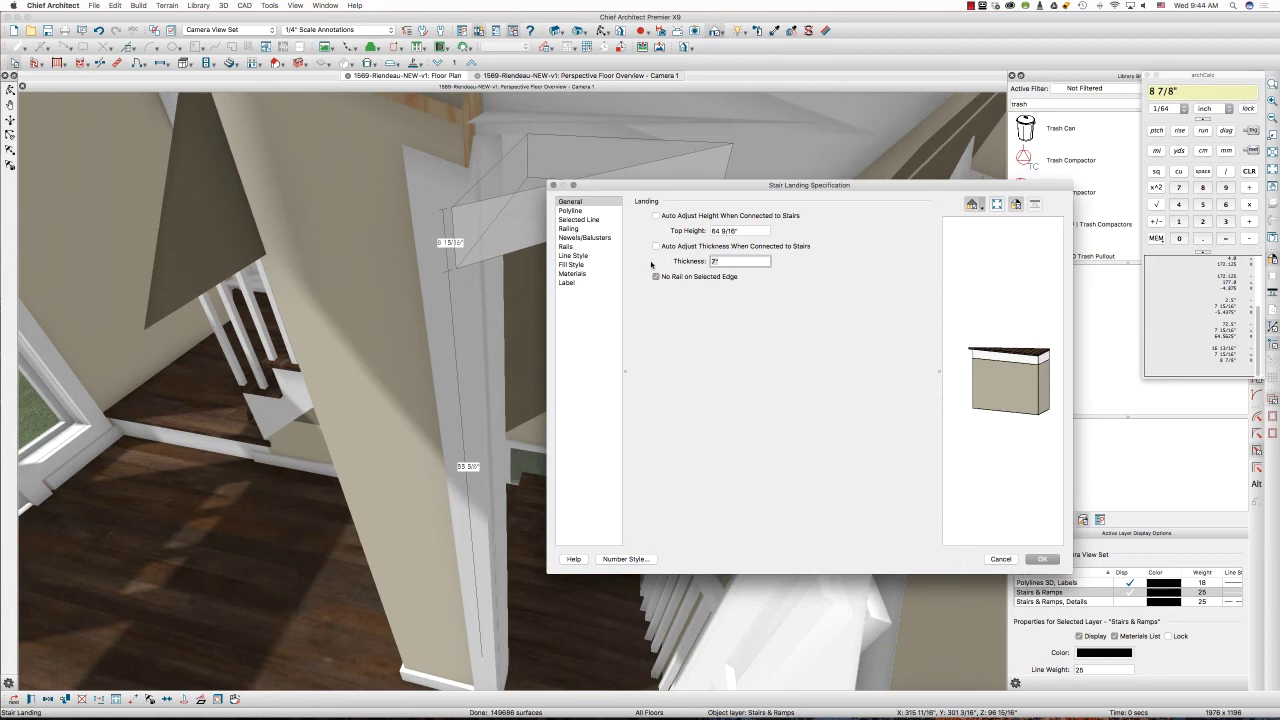
{"action": "key", "text": "Return"}
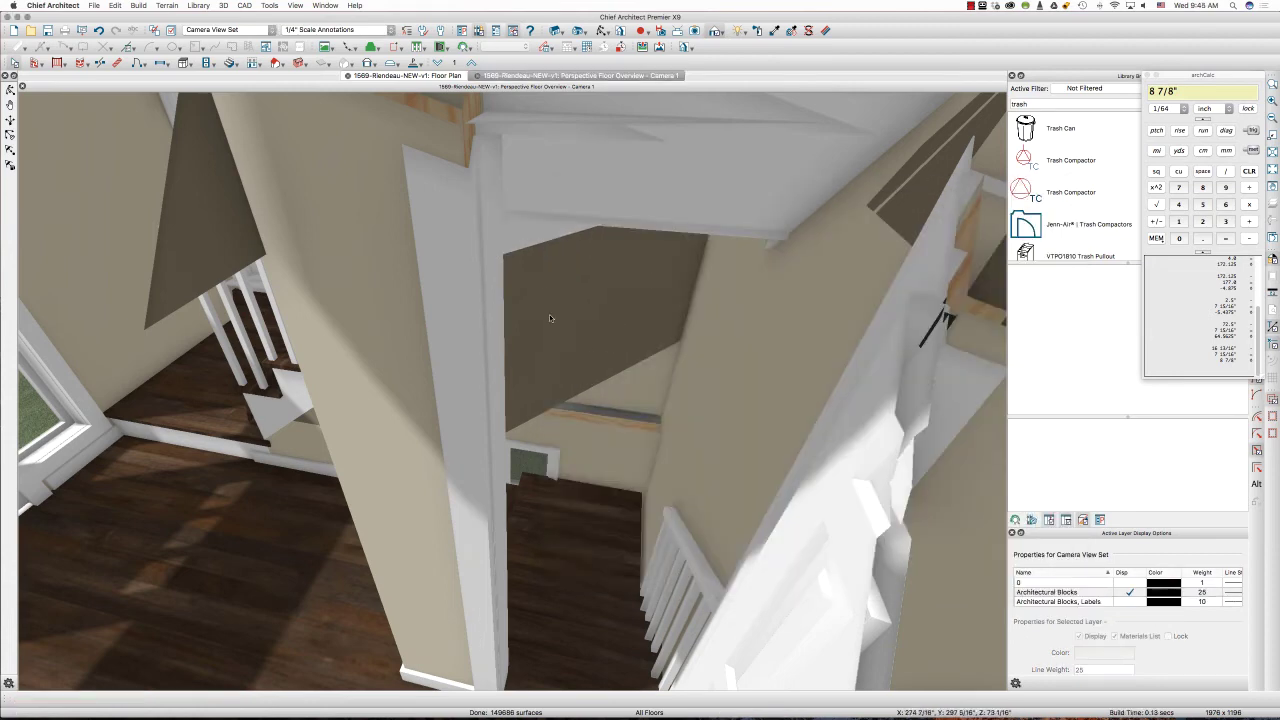
- Examine the triangular landing above the doorway and the whole staircase in the camera view, and return to the floor plan
{"action": "left_click", "coordinate": [584, 333]}
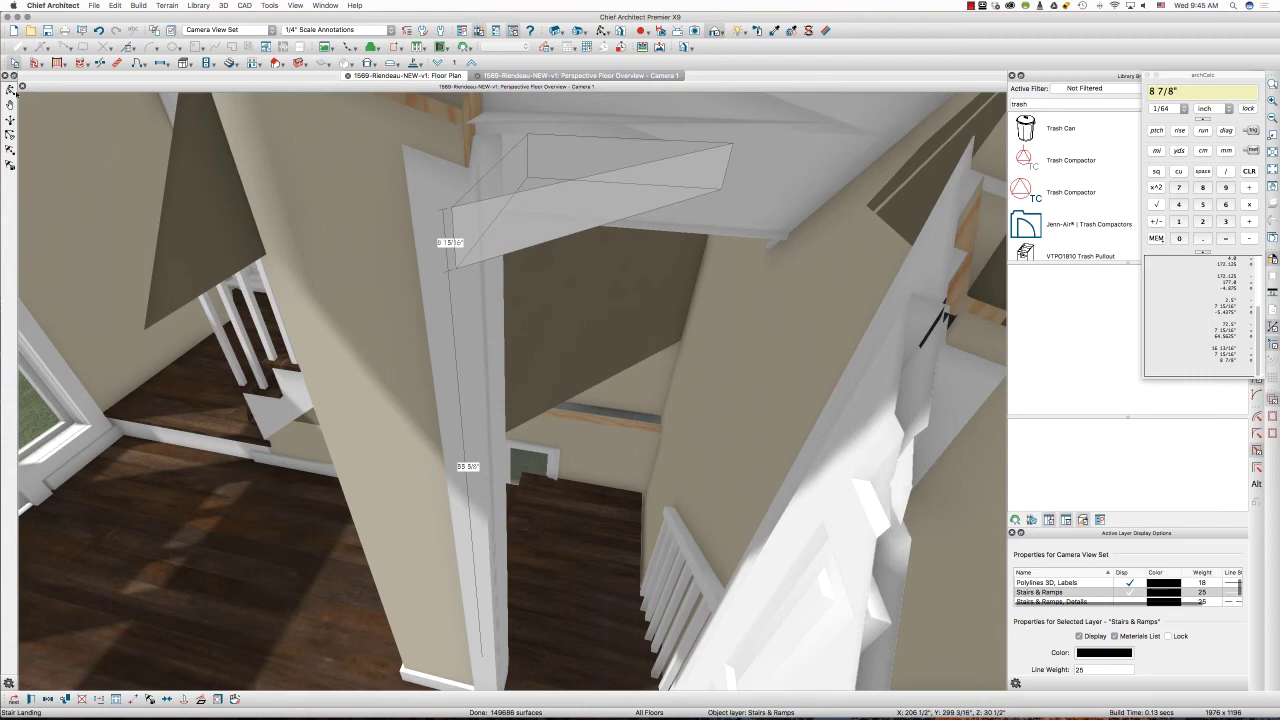
{"action": "scroll", "coordinate": [591, 337], "scroll_direction": "down", "scroll_amount": 3}
{"action": "key", "text": "Escape"}
{"action": "scroll", "coordinate": [591, 340], "scroll_direction": "down", "scroll_amount": 3}
{"action": "middle_click_drag", "start_coordinate": [591, 340], "coordinate": [613, 361]}
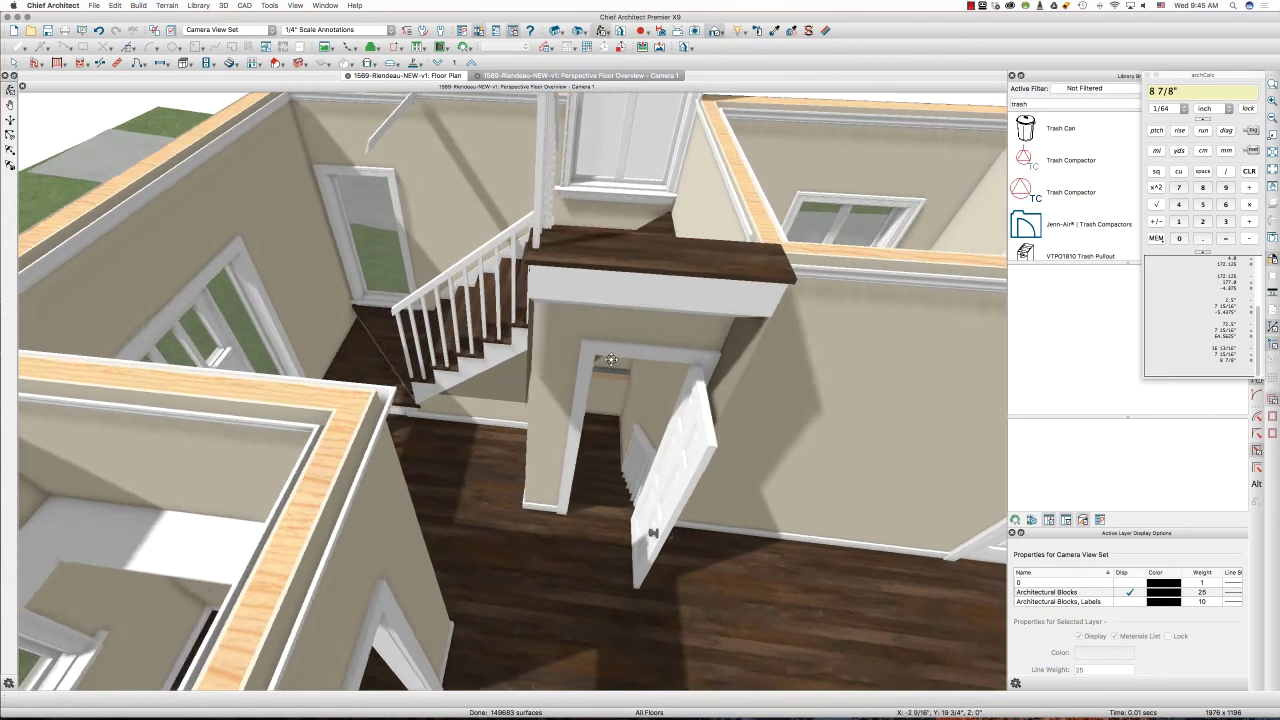
{"action": "left_click_drag", "start_coordinate": [613, 361], "coordinate": [651, 371]}
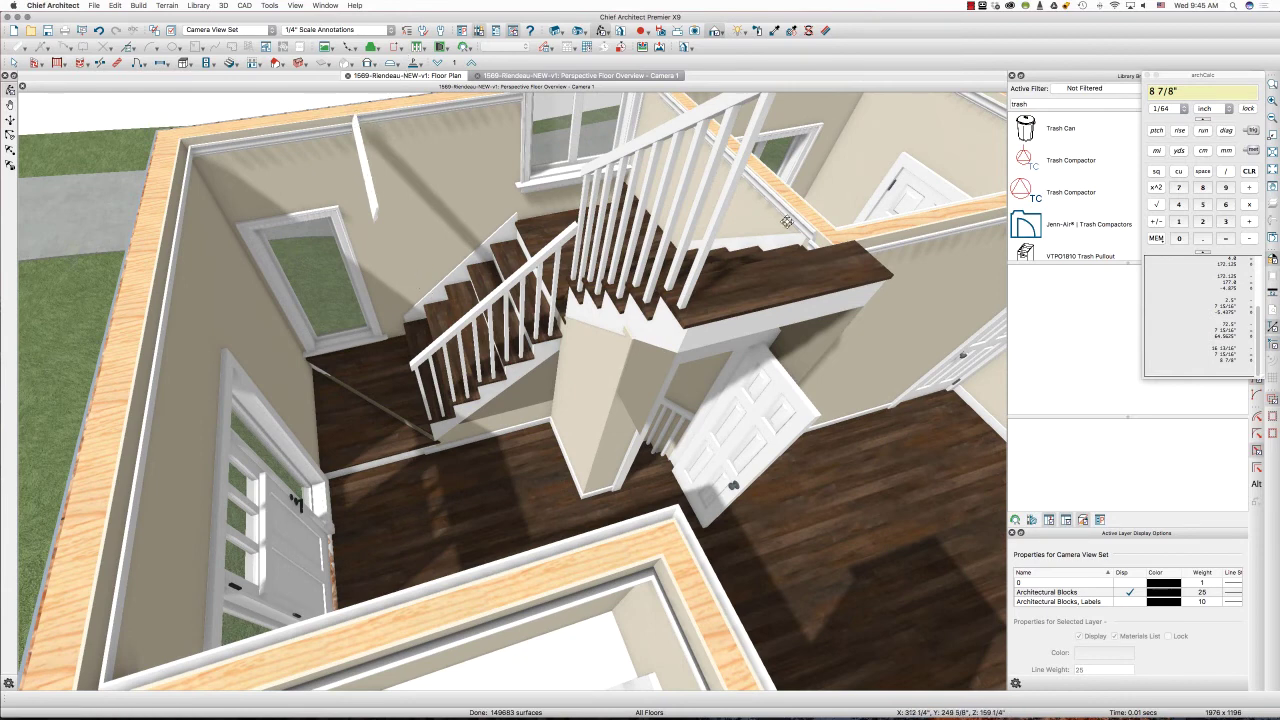
{"action": "left_click", "coordinate": [423, 78]}
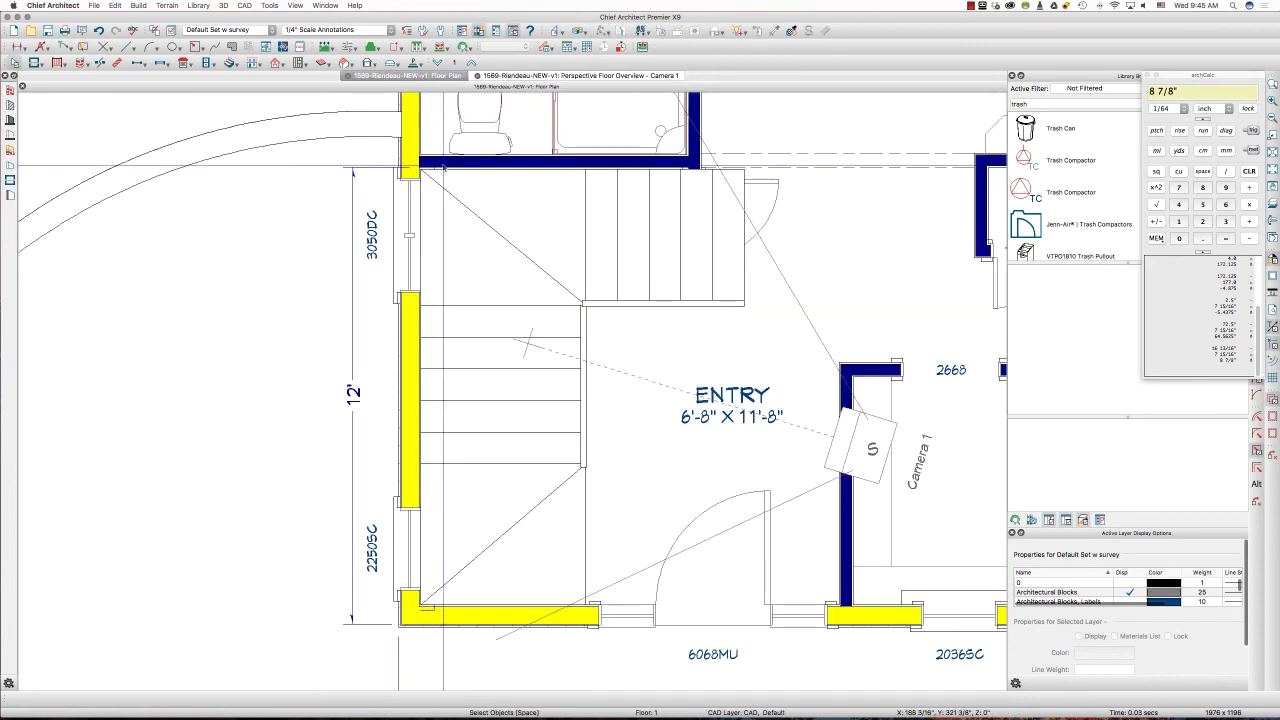
{"action": "left_click", "coordinate": [471, 275]}
{"action": "key", "text": "Tab"}
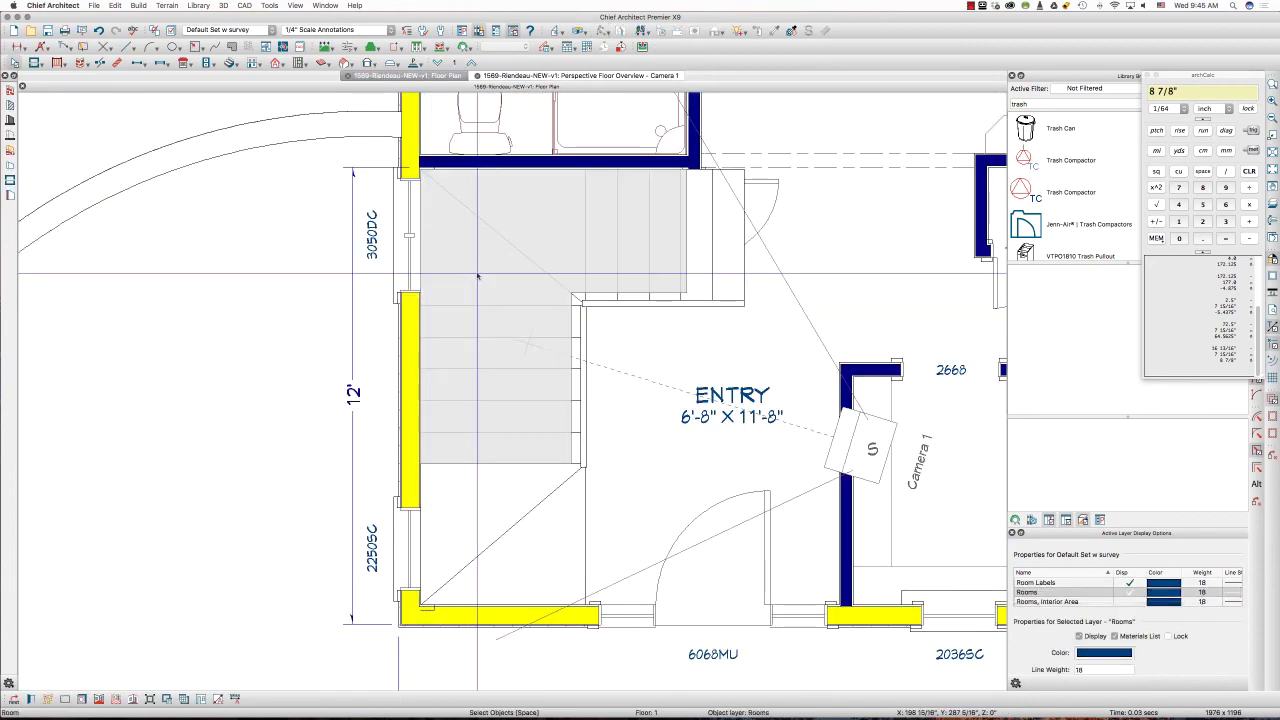
{"action": "double_click", "coordinate": [477, 276]}
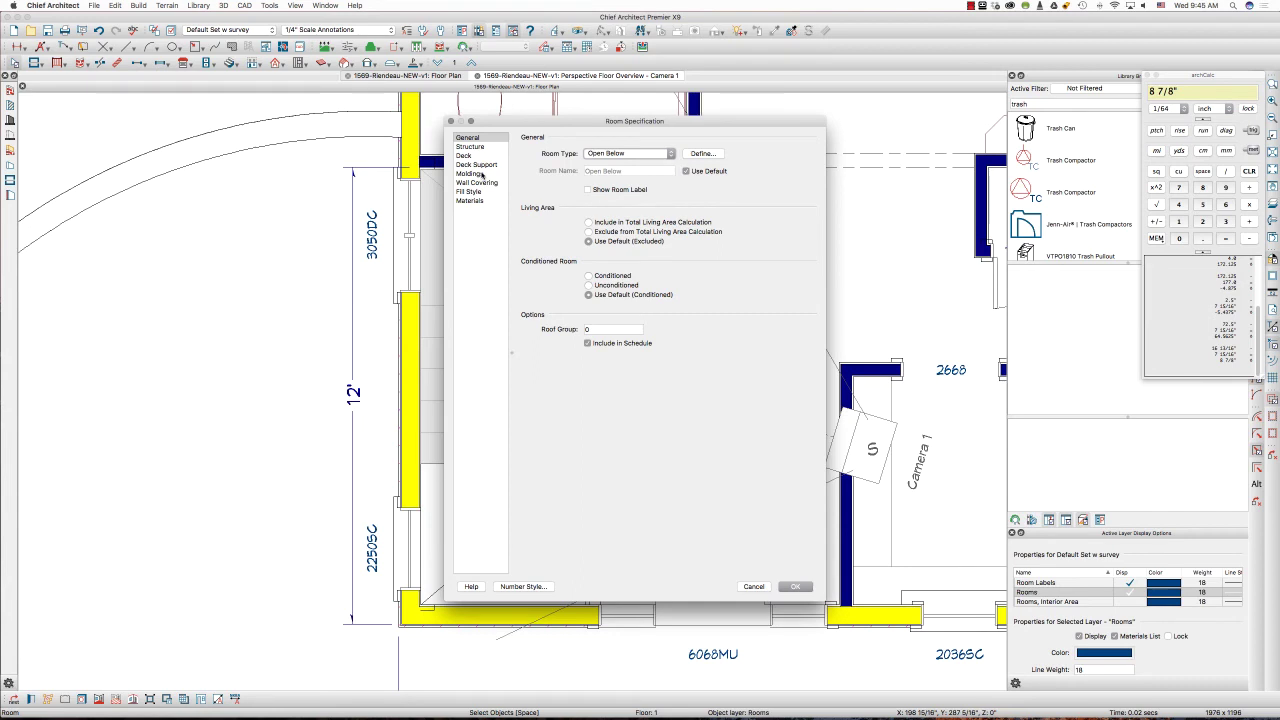
{"action": "key", "text": "Escape"}
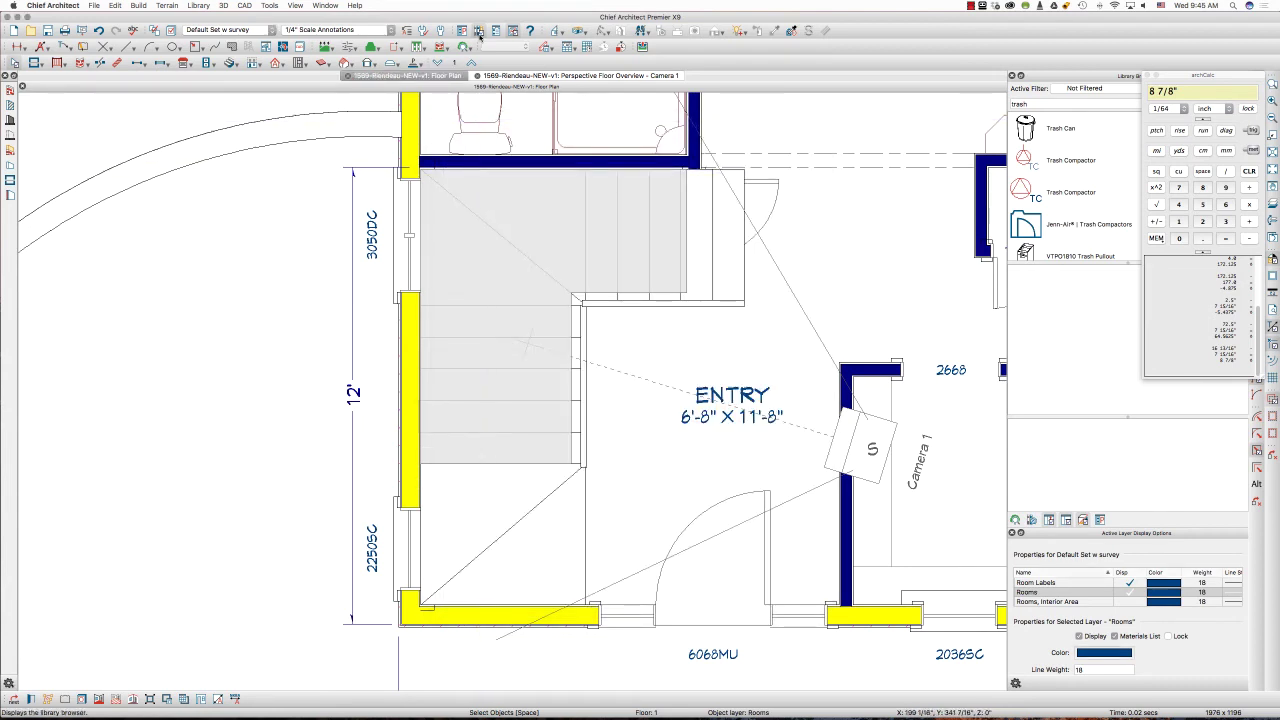
- Delete the second moulding profile from the Floor 1 defaults, keeping only the CA-001 base moulding, and check the camera view
{"action": "left_click", "coordinate": [424, 31]}
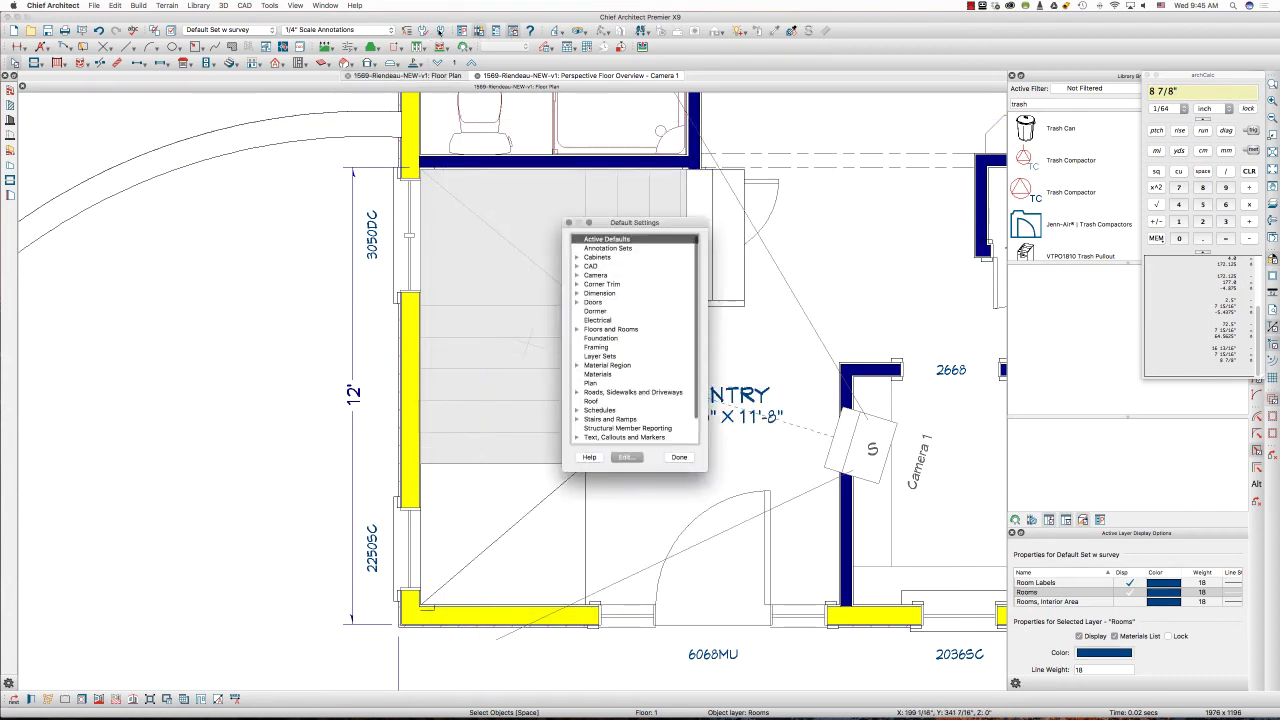
{"action": "left_click", "coordinate": [577, 329]}
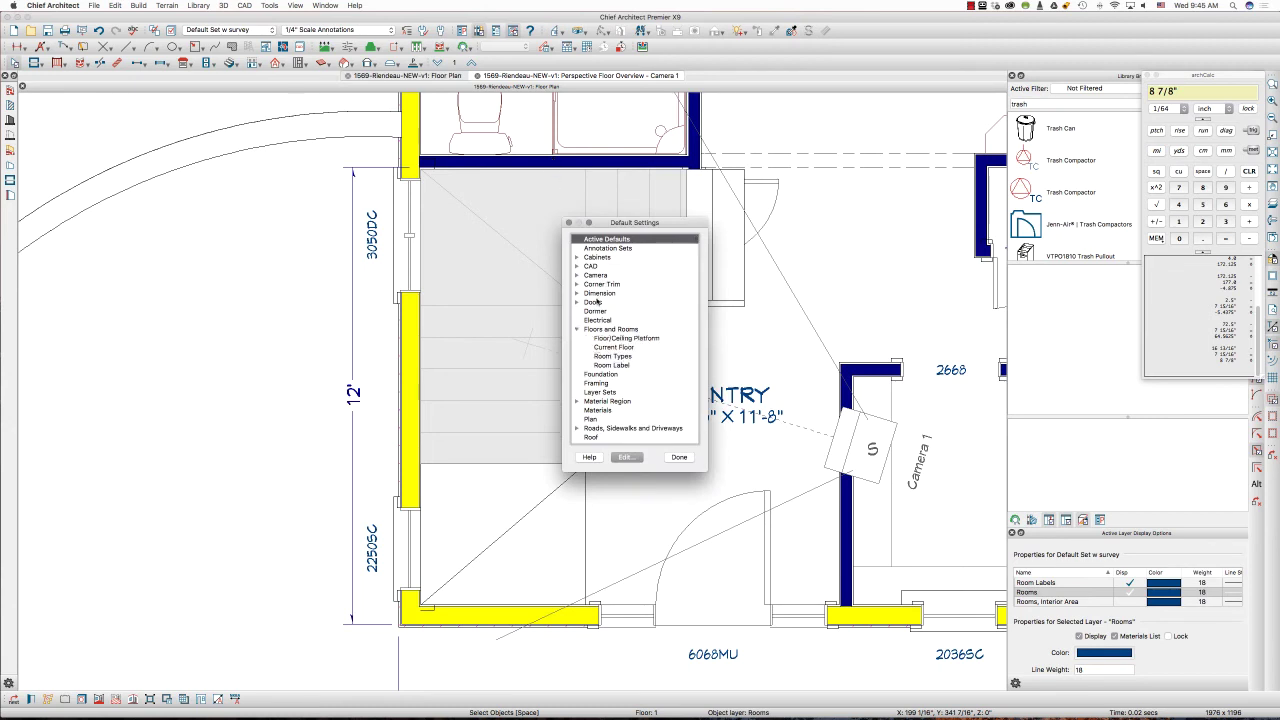
{"action": "double_click", "coordinate": [607, 349]}
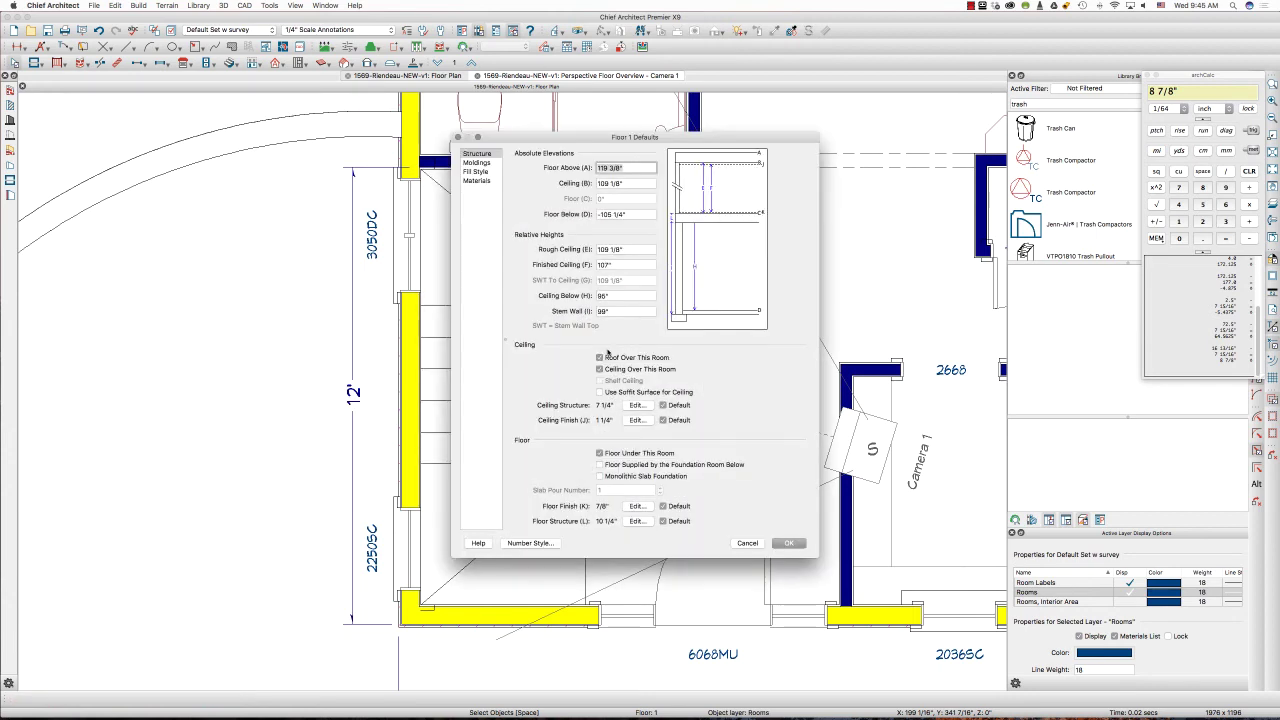
{"action": "left_click", "coordinate": [478, 162]}
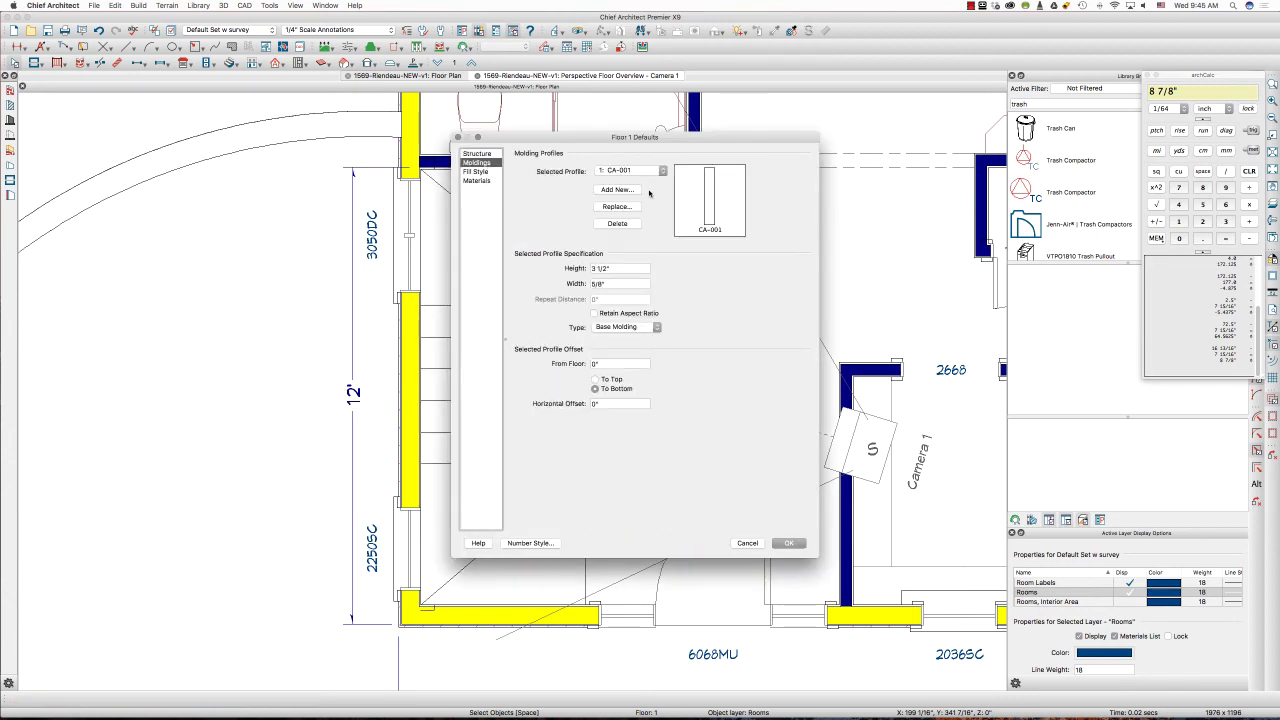
{"action": "left_click", "coordinate": [647, 171]}
{"action": "left_click", "coordinate": [643, 180]}
{"action": "left_click", "coordinate": [618, 223]}
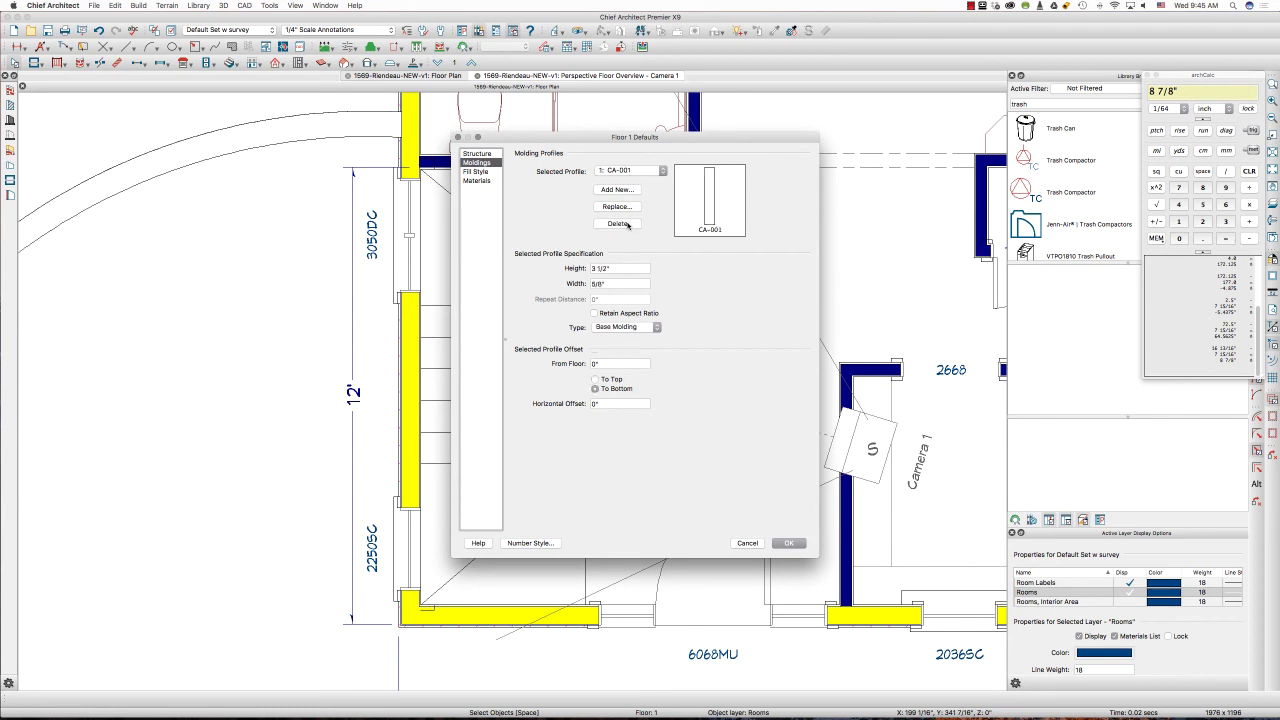
{"action": "left_click", "coordinate": [788, 543]}
{"action": "left_click", "coordinate": [679, 458]}
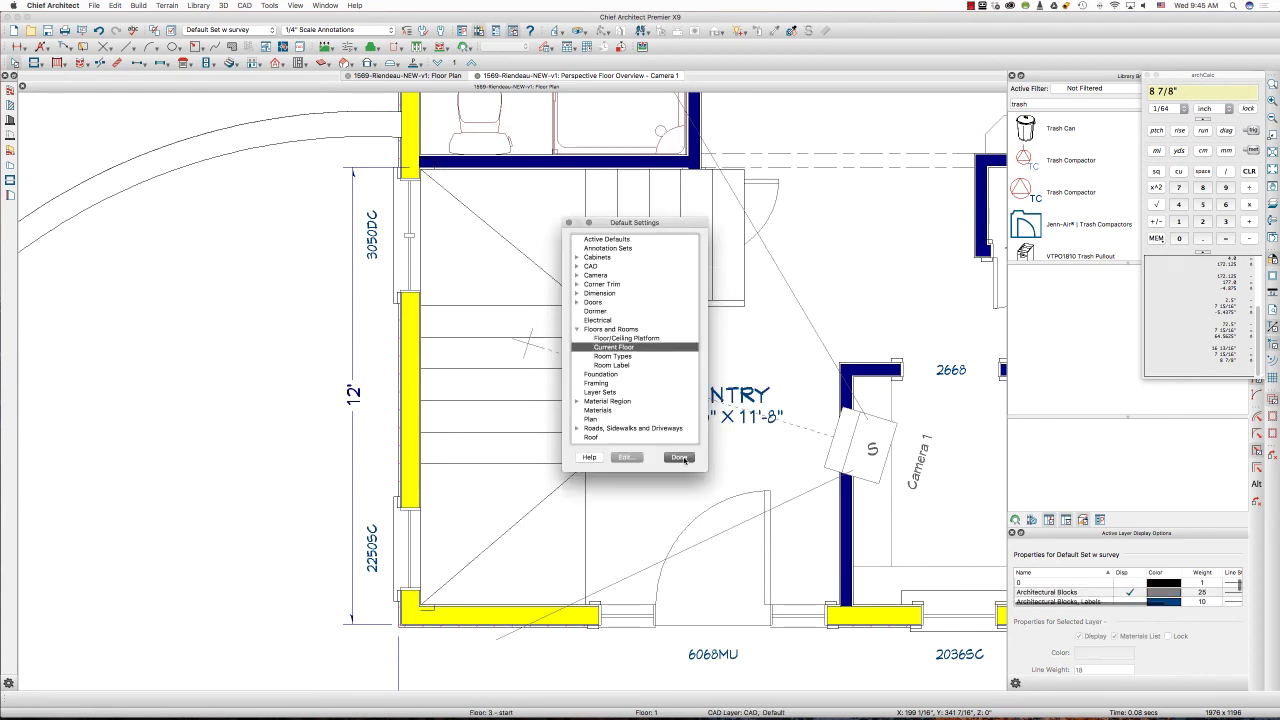
{"action": "left_click", "coordinate": [541, 77]}
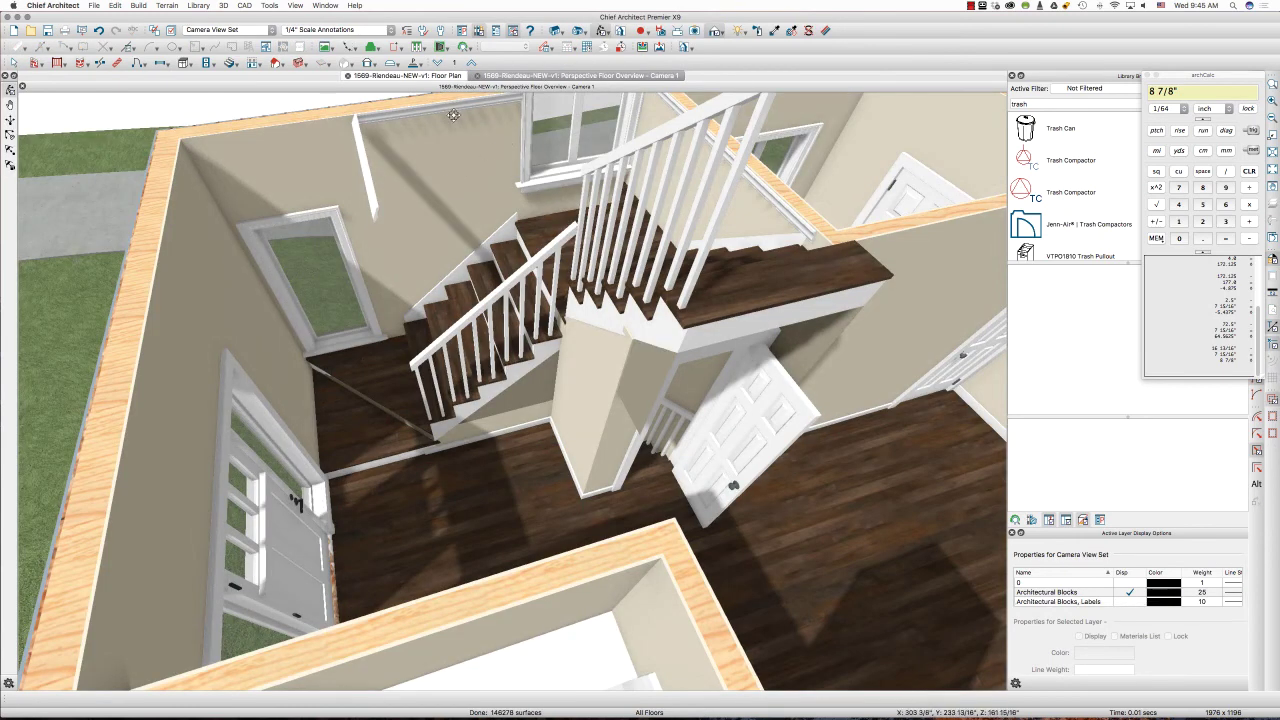
- Make the Open Below room under the stairs use the floor default mouldings and check the walls in the camera view
{"action": "left_click", "coordinate": [390, 79]}
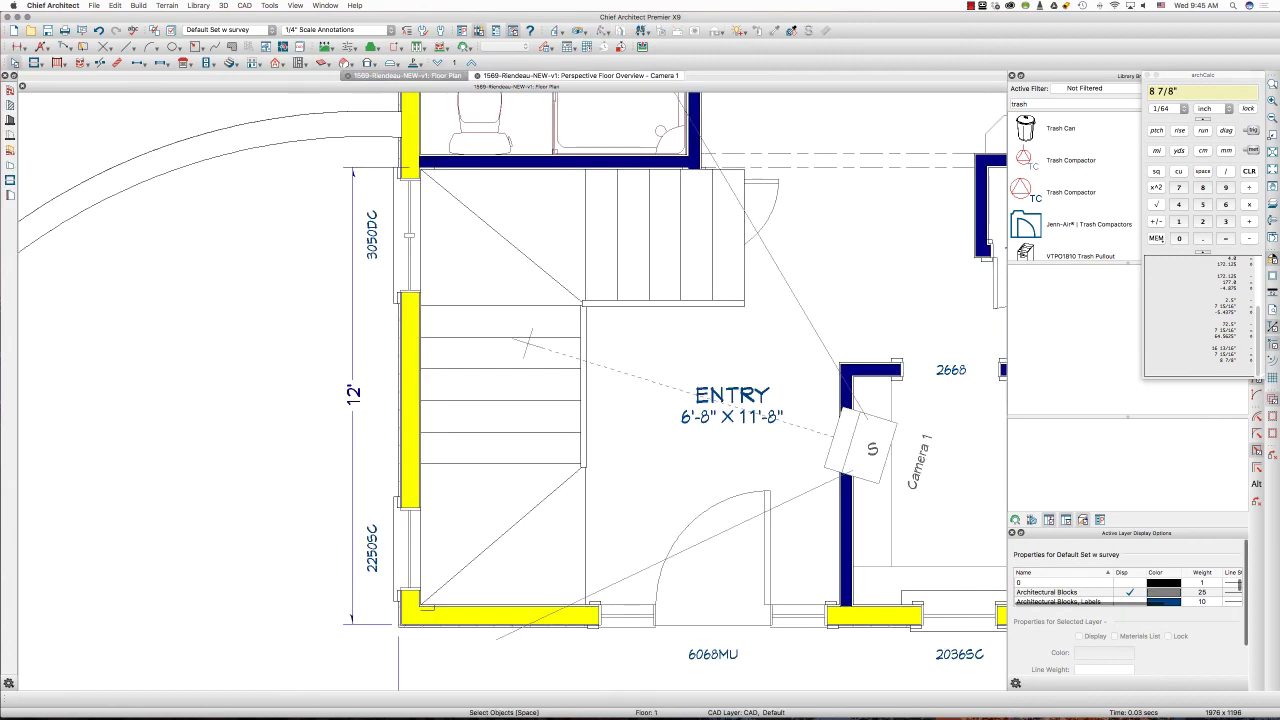
{"action": "left_click", "coordinate": [489, 360]}
{"action": "key", "text": "Tab"}
{"action": "key", "text": "super+e"}
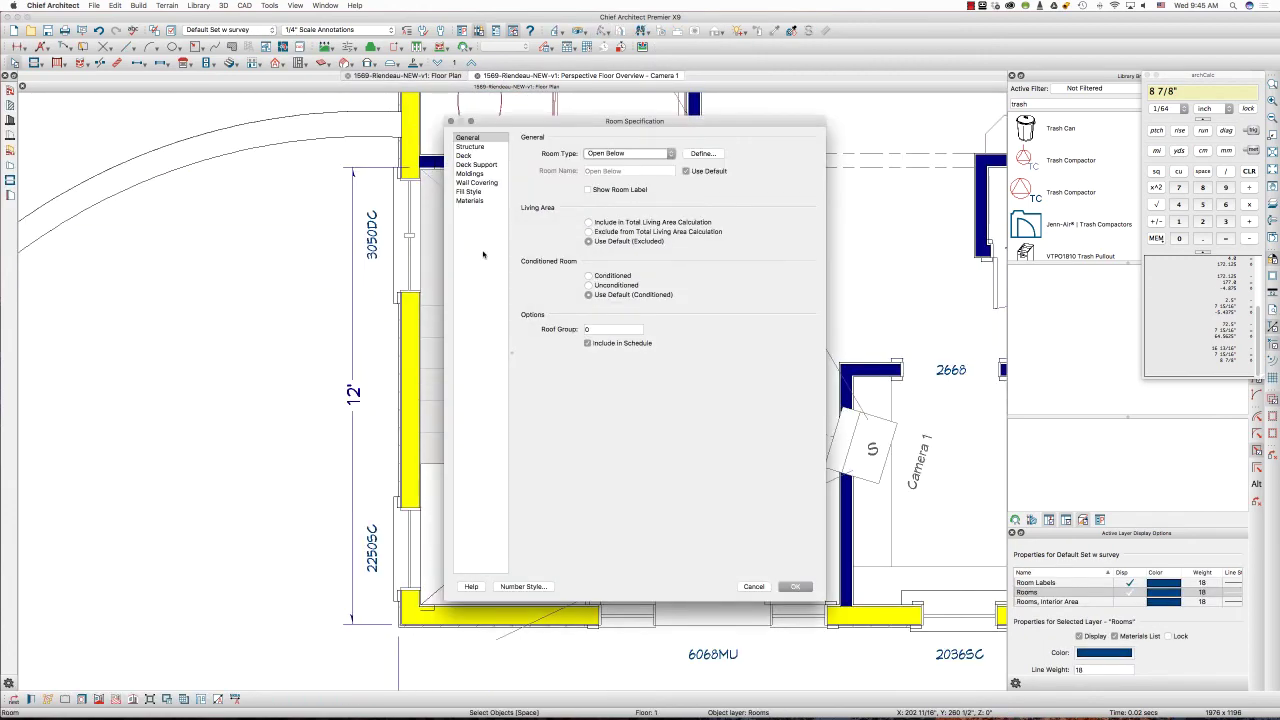
{"action": "left_click", "coordinate": [470, 173]}
{"action": "left_click", "coordinate": [566, 138]}
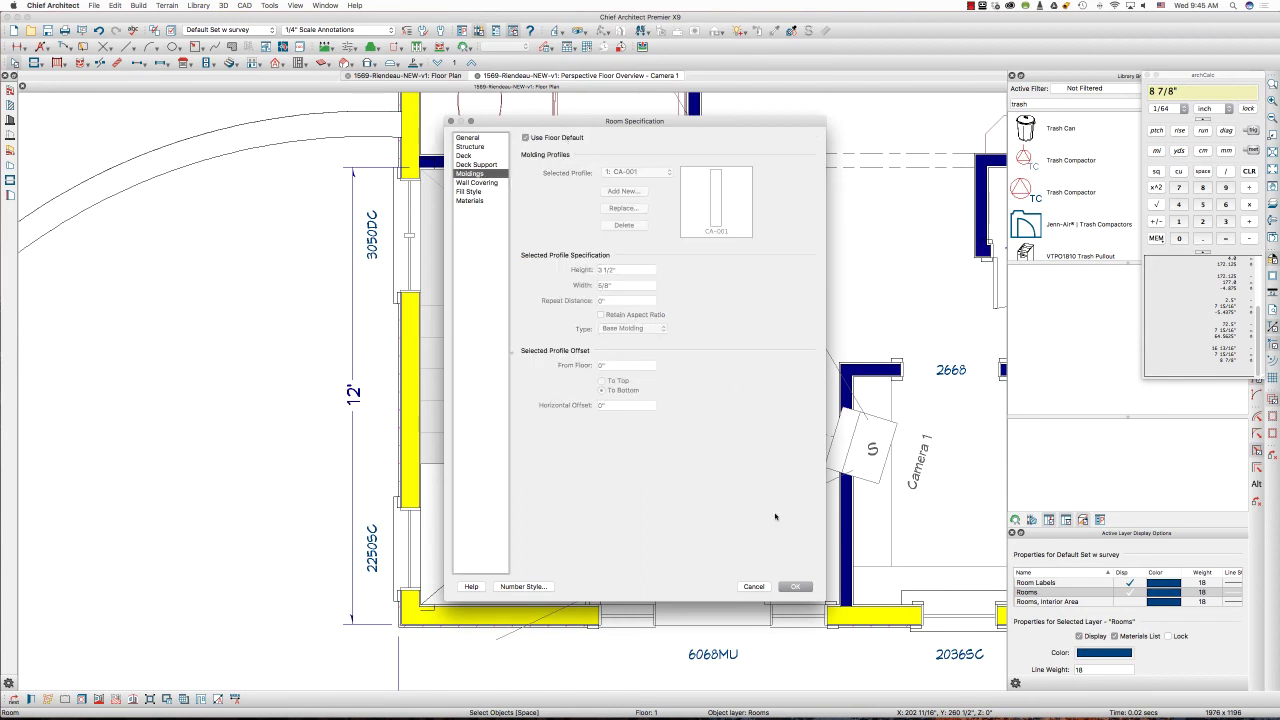
{"action": "left_click", "coordinate": [795, 586]}
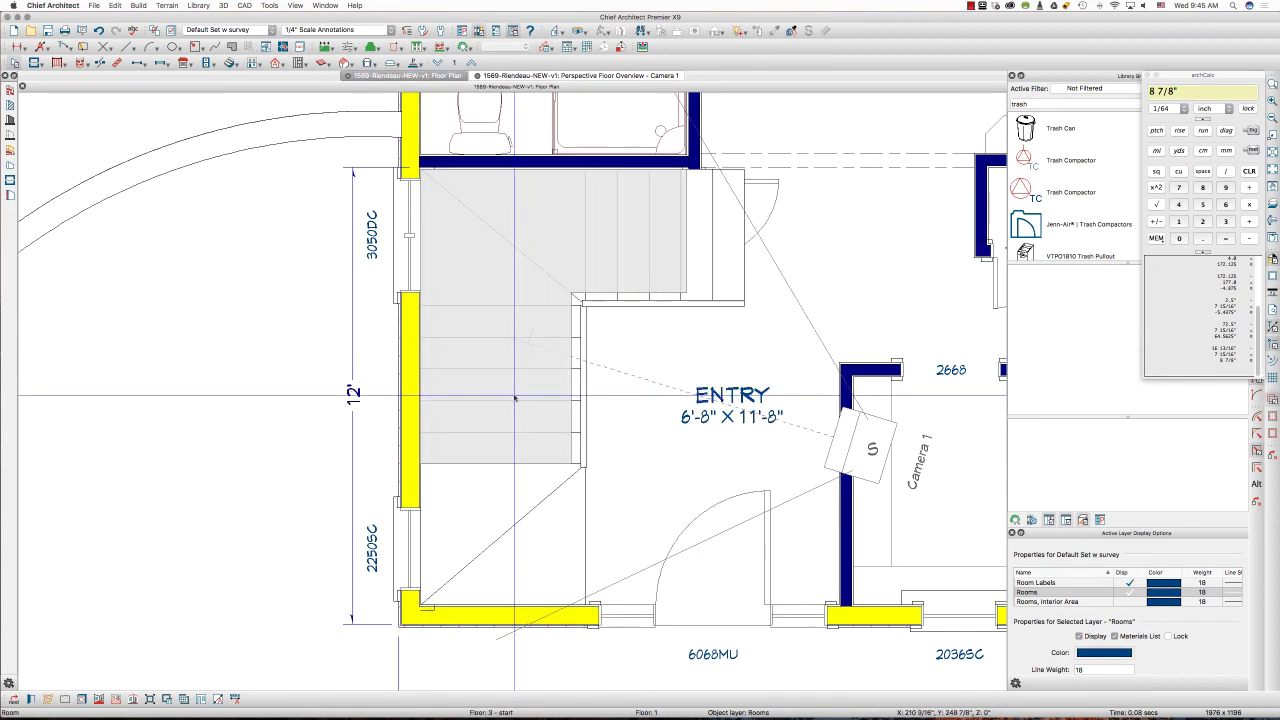
{"action": "left_click", "coordinate": [524, 76]}
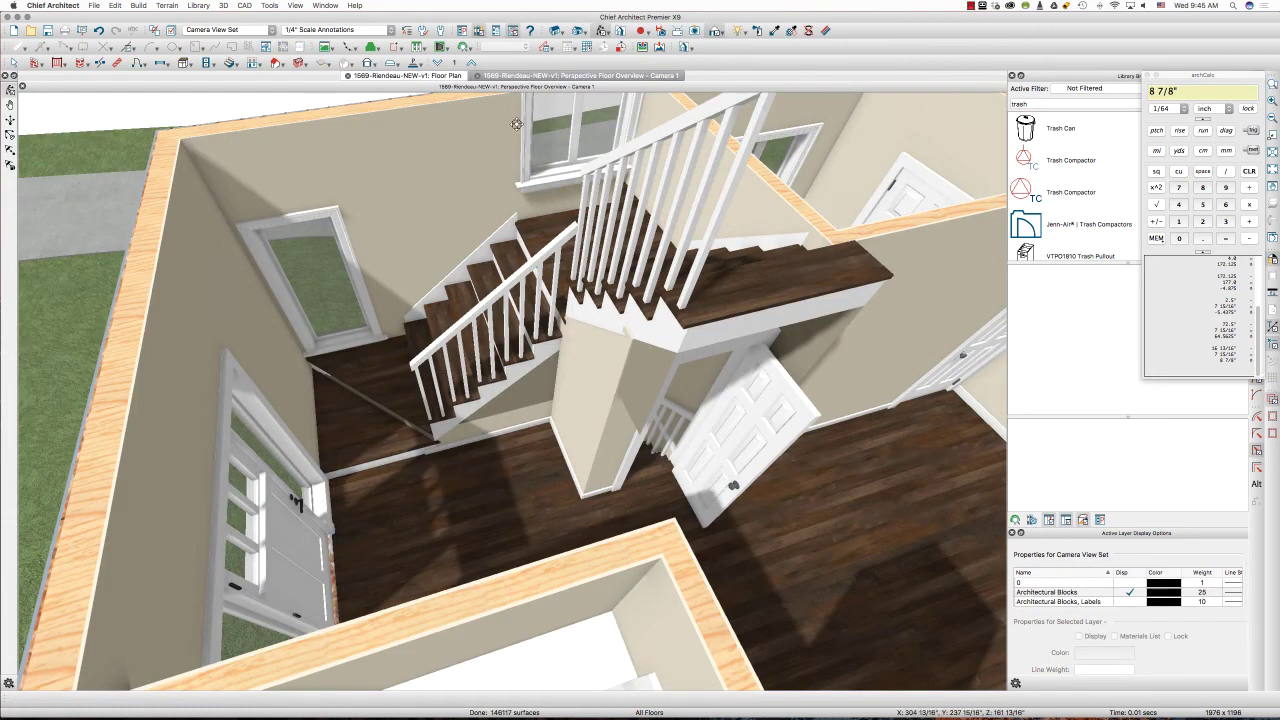
- Review the upper landing's height and thickness settings in the floor plan, and inspect the other triangular landings and the entry room
{"action": "left_click", "coordinate": [424, 77]}
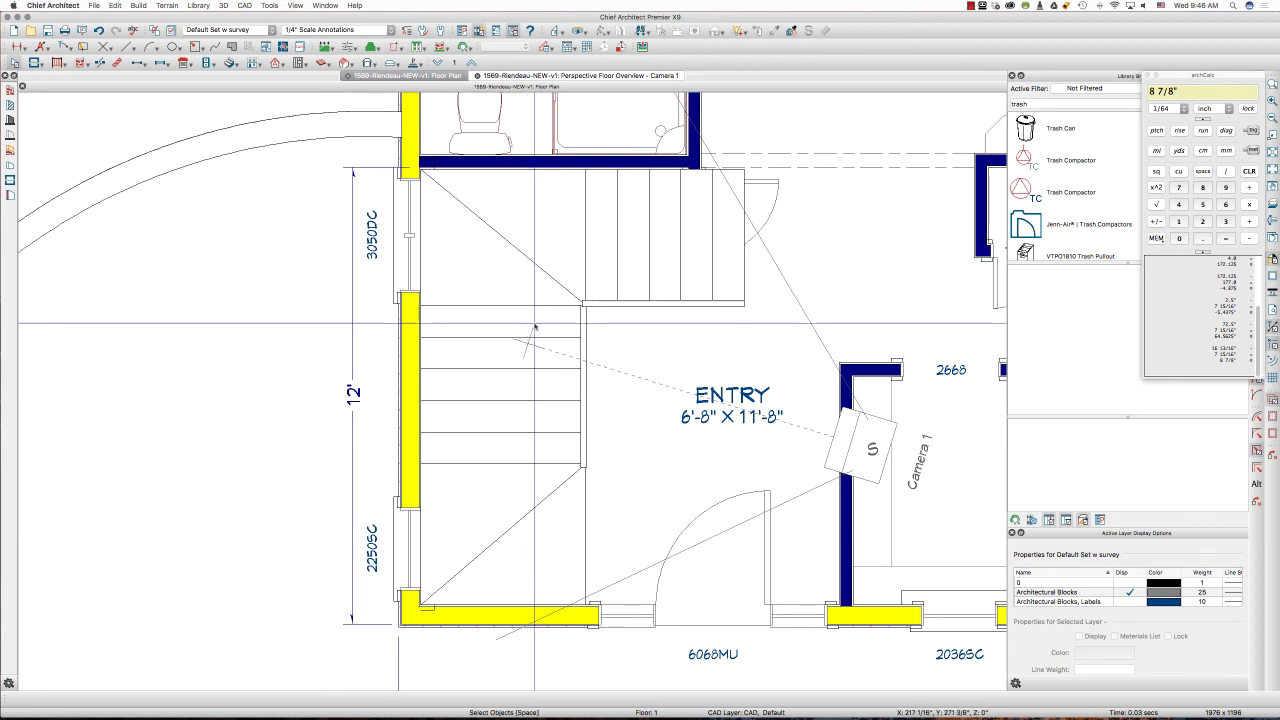
{"action": "double_click", "coordinate": [522, 243]}
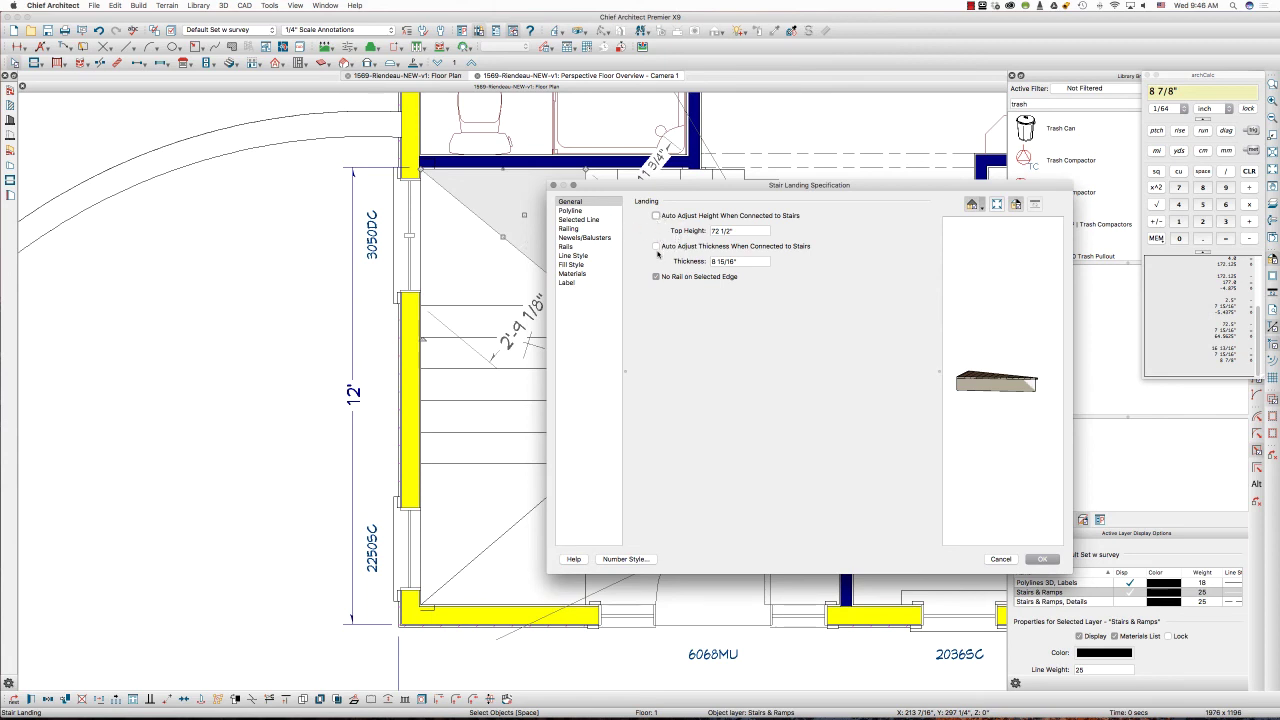
{"action": "left_click", "coordinate": [1042, 559]}
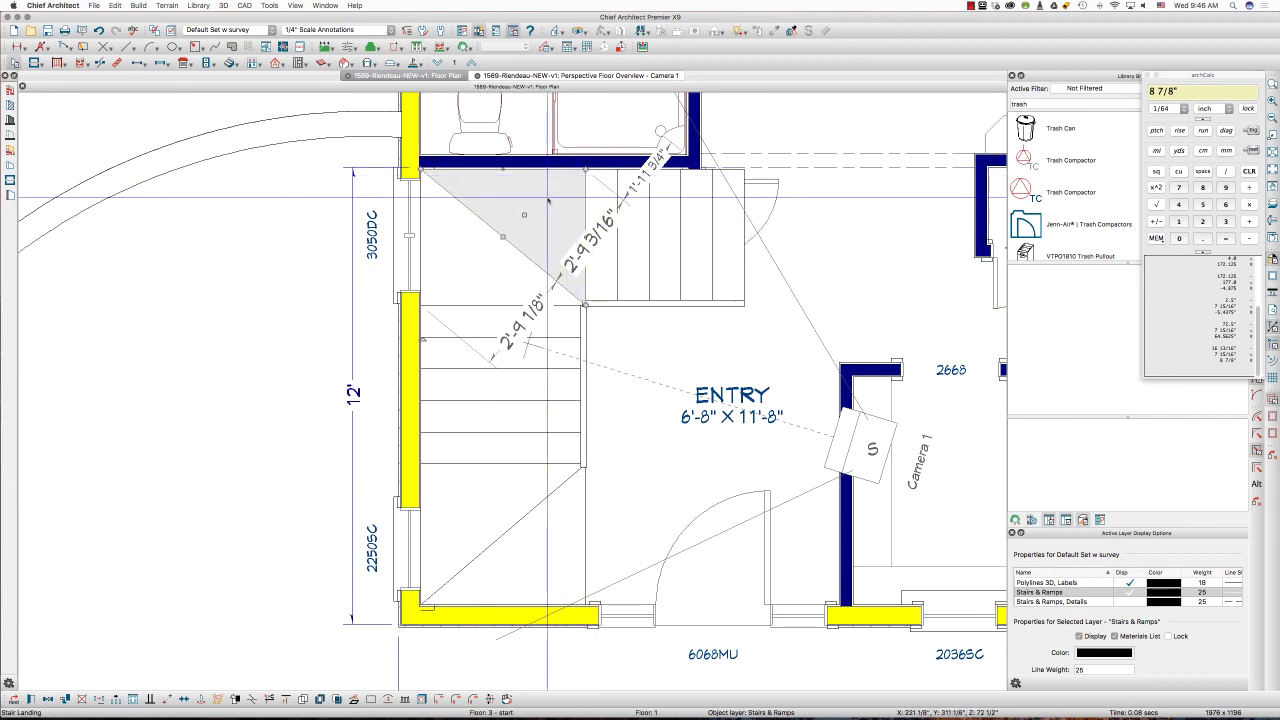
{"action": "left_click", "coordinate": [452, 284]}
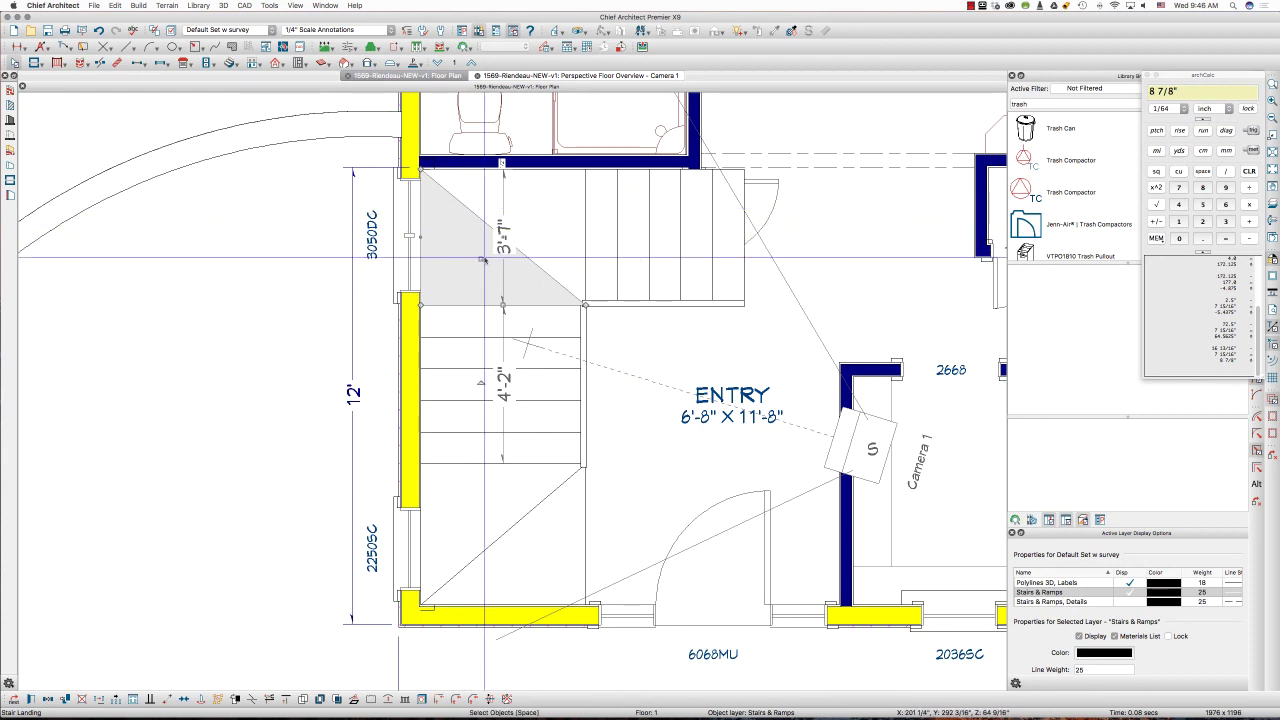
{"action": "left_click", "coordinate": [531, 487]}
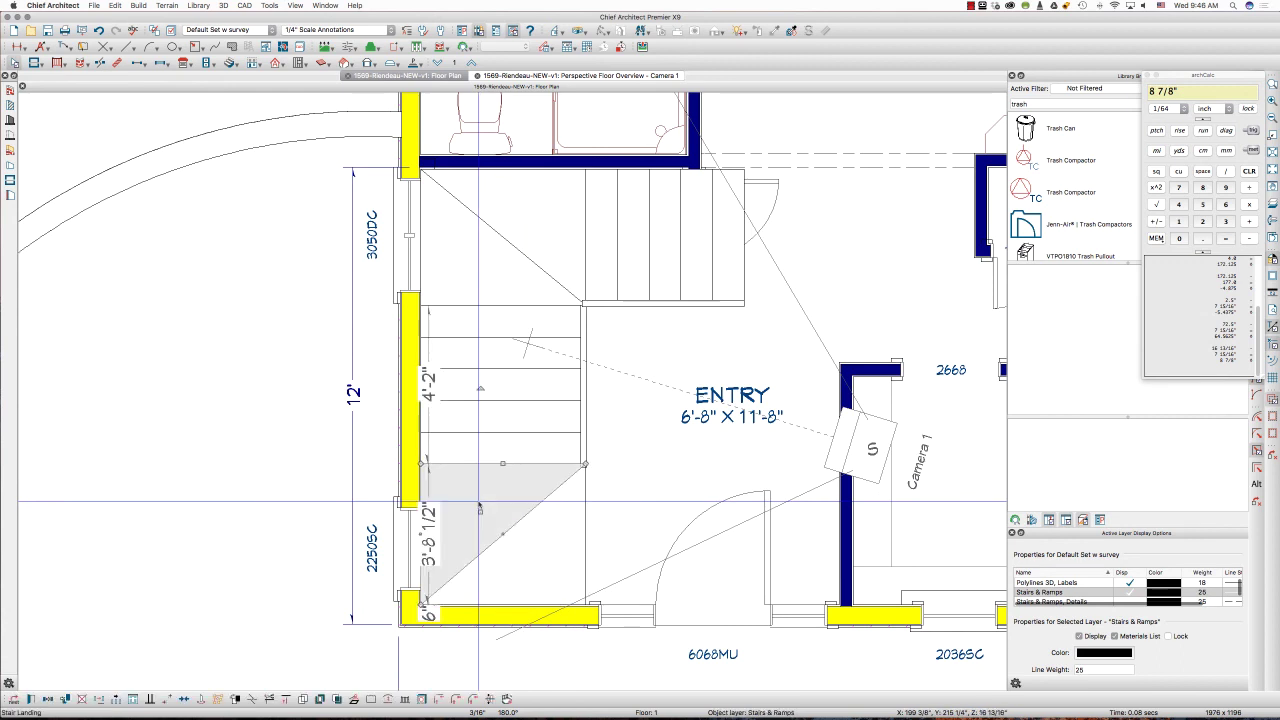
{"action": "left_click", "coordinate": [531, 530]}
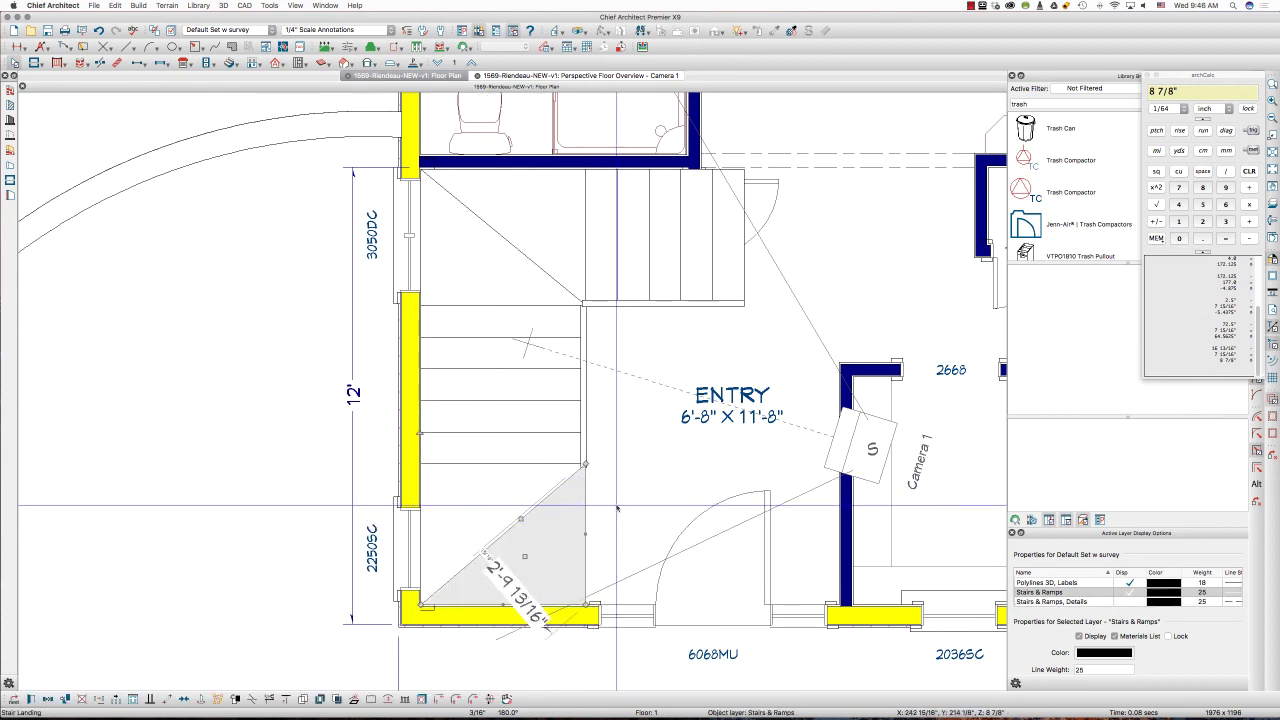
{"action": "left_click", "coordinate": [633, 455]}
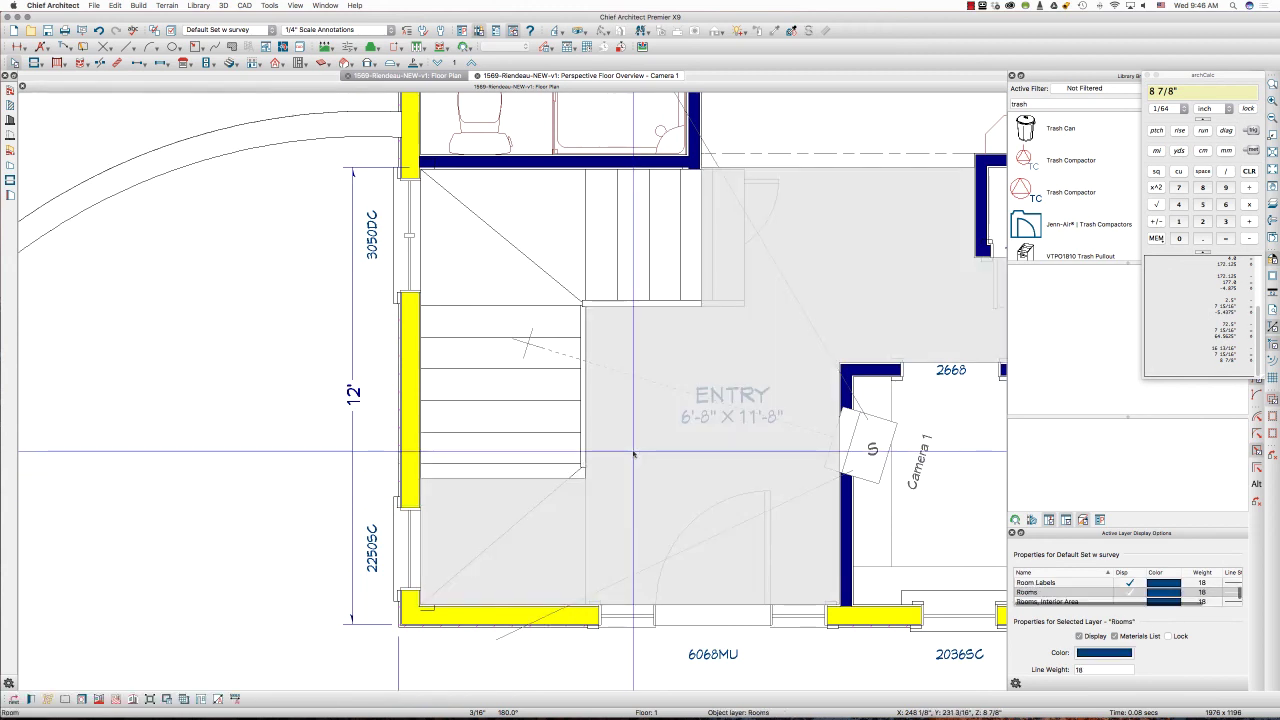